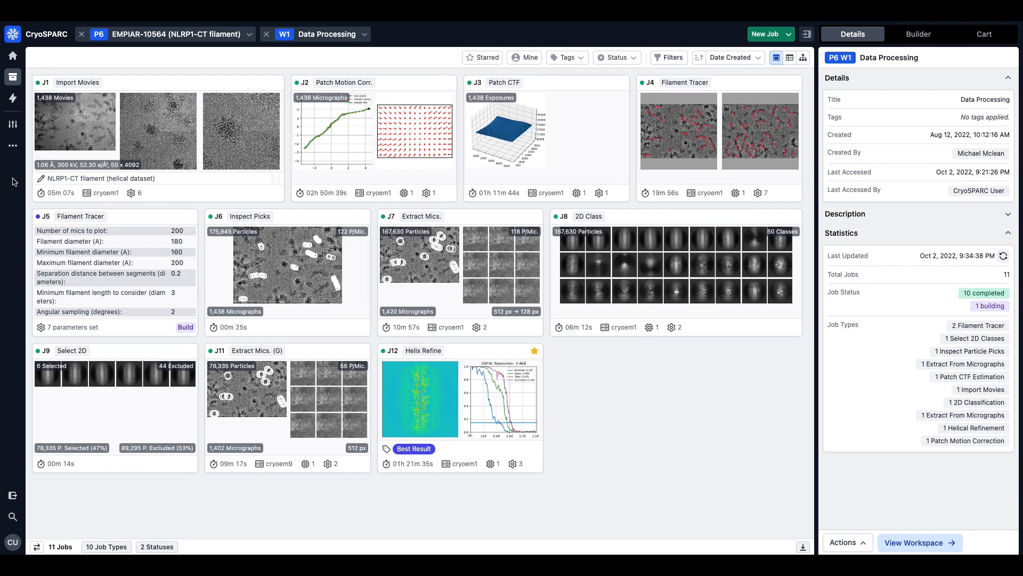
# View the available projects and the workspaces of project P6 in their switchers, keeping the Data Processing workspace open
pyautogui.click(249, 35)
pyautogui.click(249, 35)
pyautogui.click(327, 37)
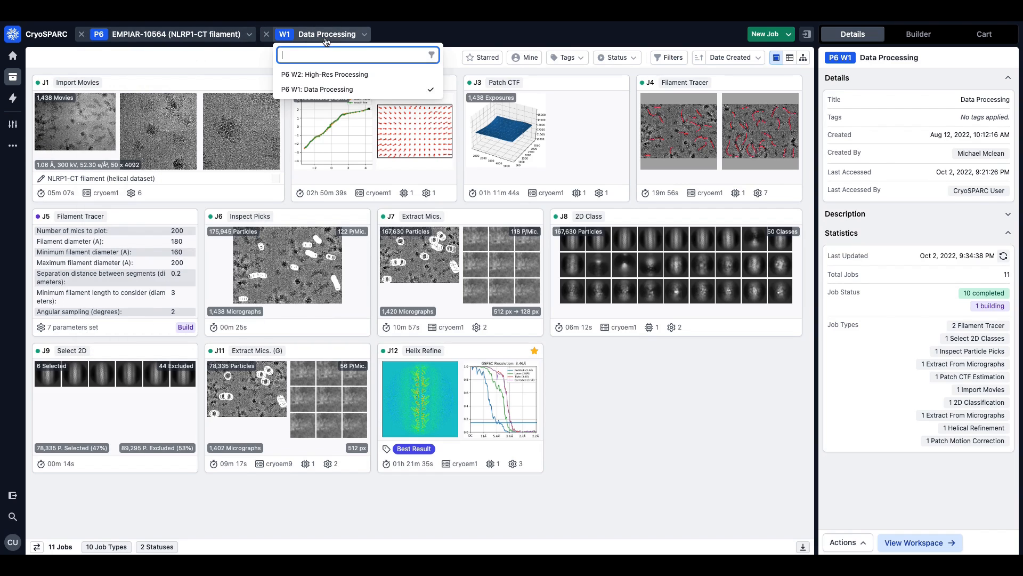
pyautogui.click(326, 38)
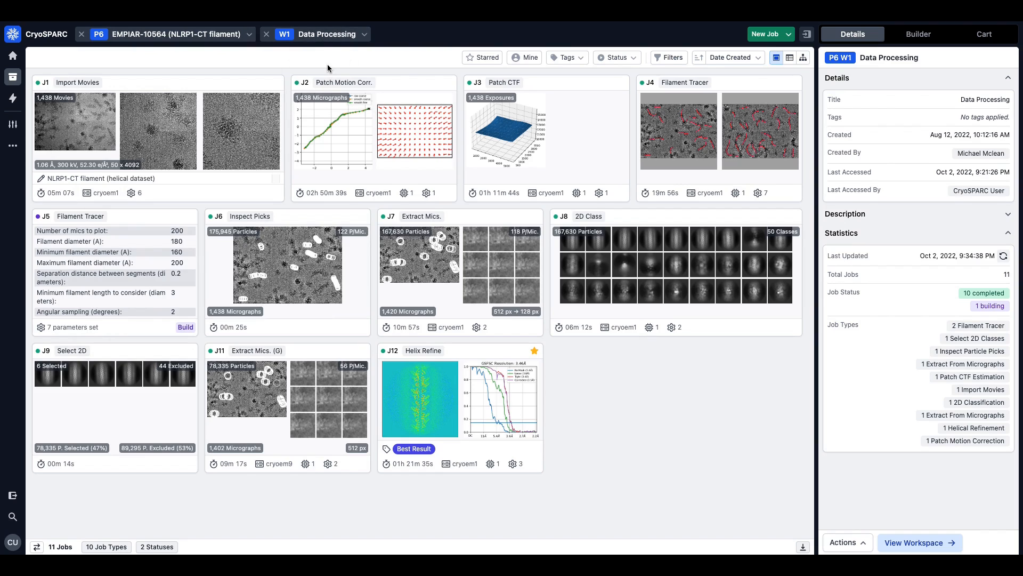
# Show the job filter for the workspace, look through its criteria such as Date Created, and hide it again
pyautogui.click(659, 61)
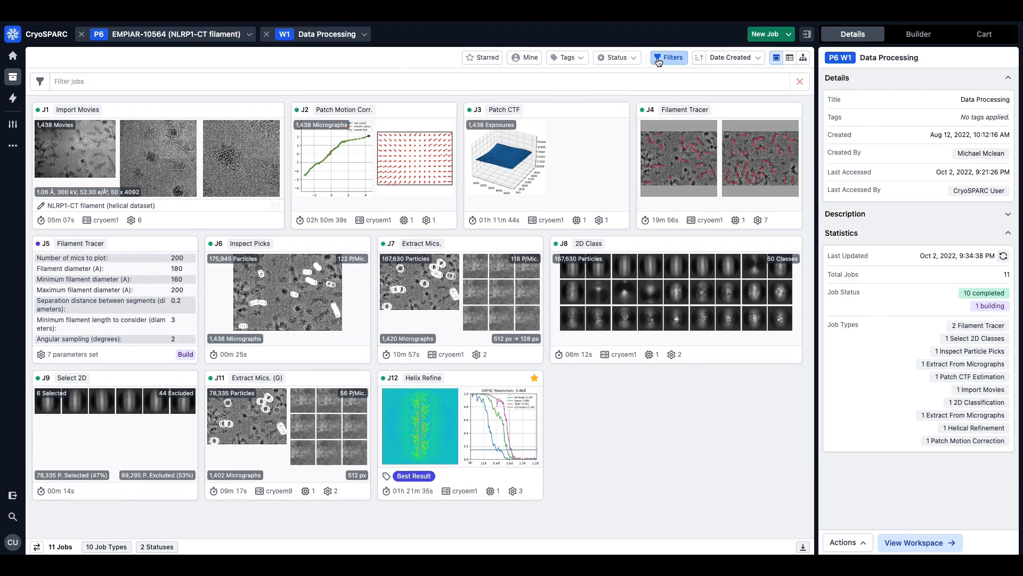
pyautogui.click(644, 86)
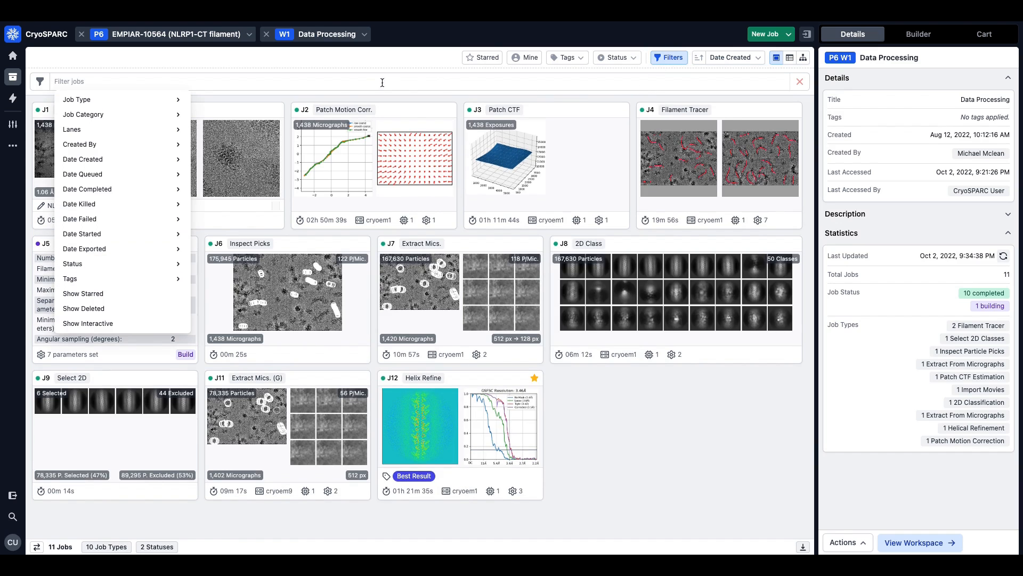
pyautogui.moveTo(147, 96)
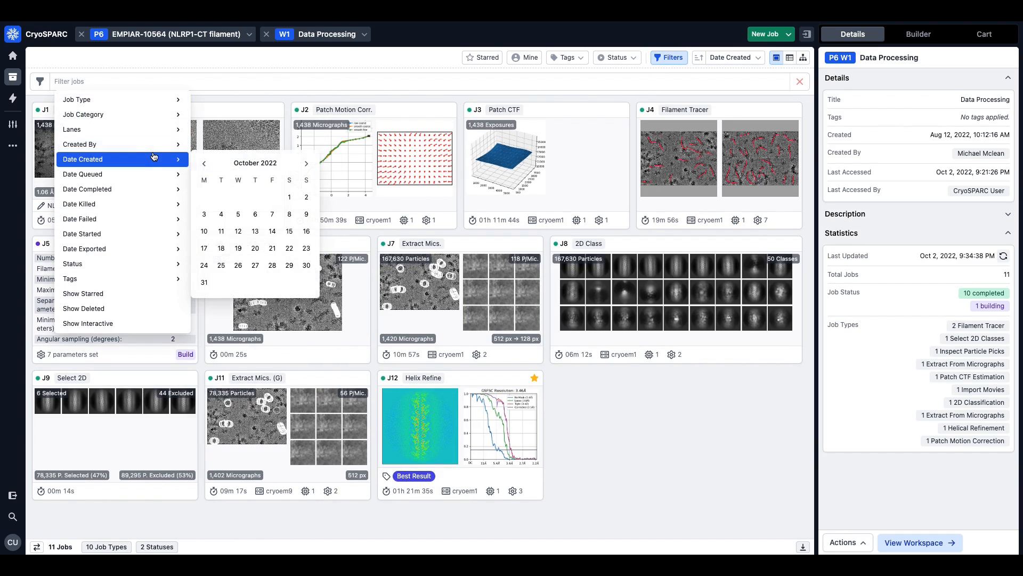
pyautogui.moveTo(154, 149)
pyautogui.click(238, 61)
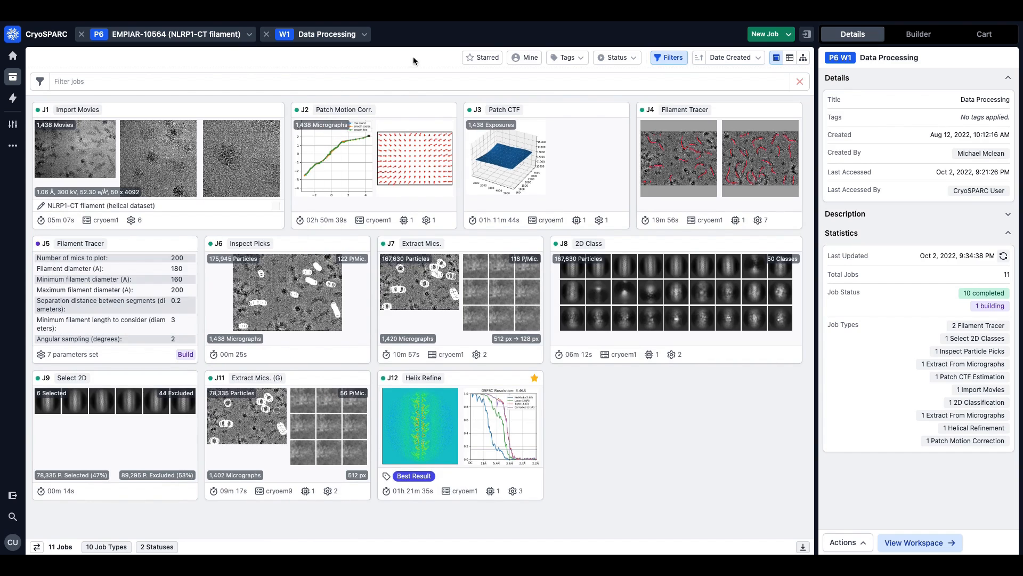
pyautogui.click(668, 63)
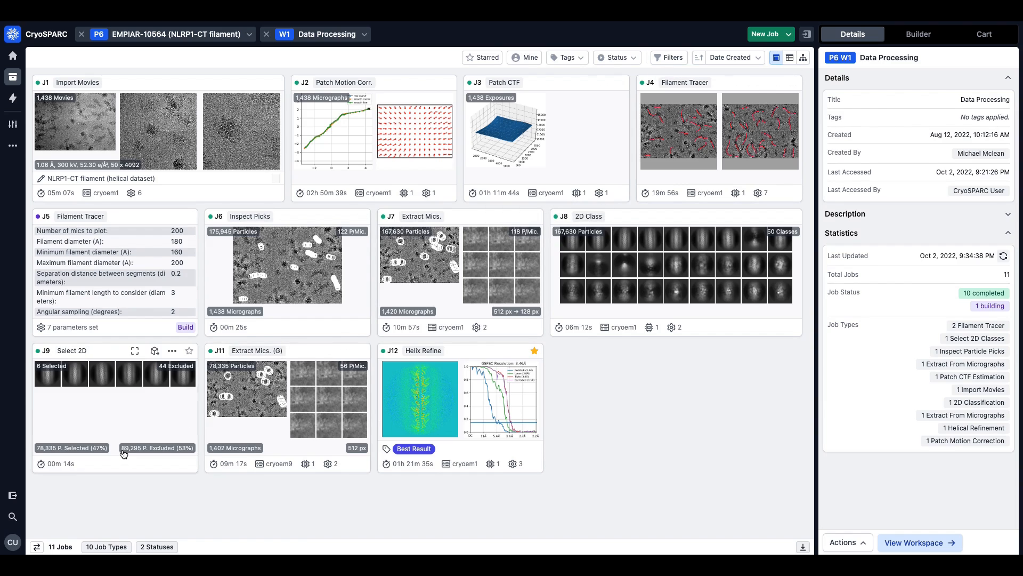
# Switch the status bar to queued and active jobs, and inspect the details of Helical Refinement job J12
pyautogui.click(36, 546)
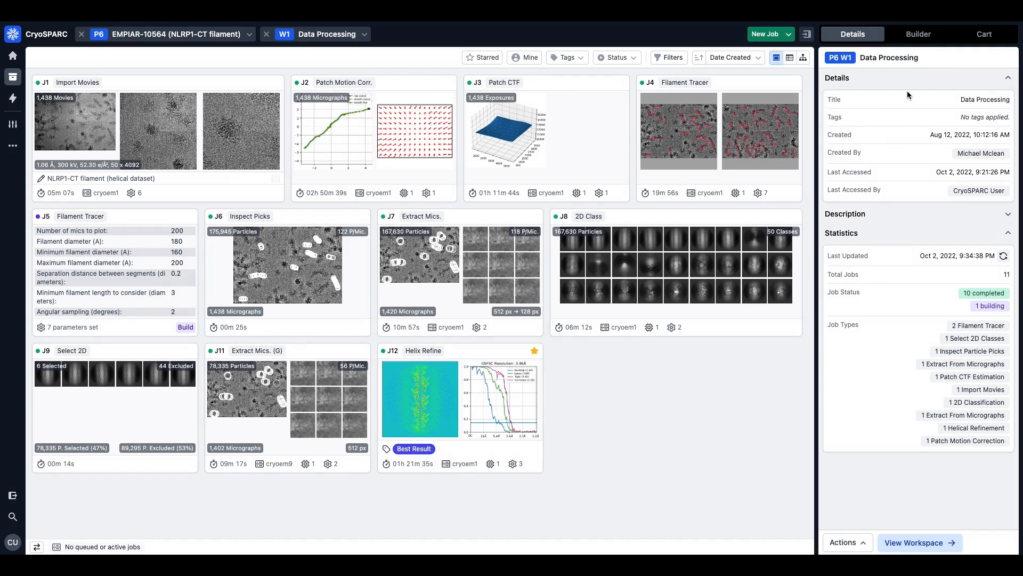
pyautogui.click(488, 397)
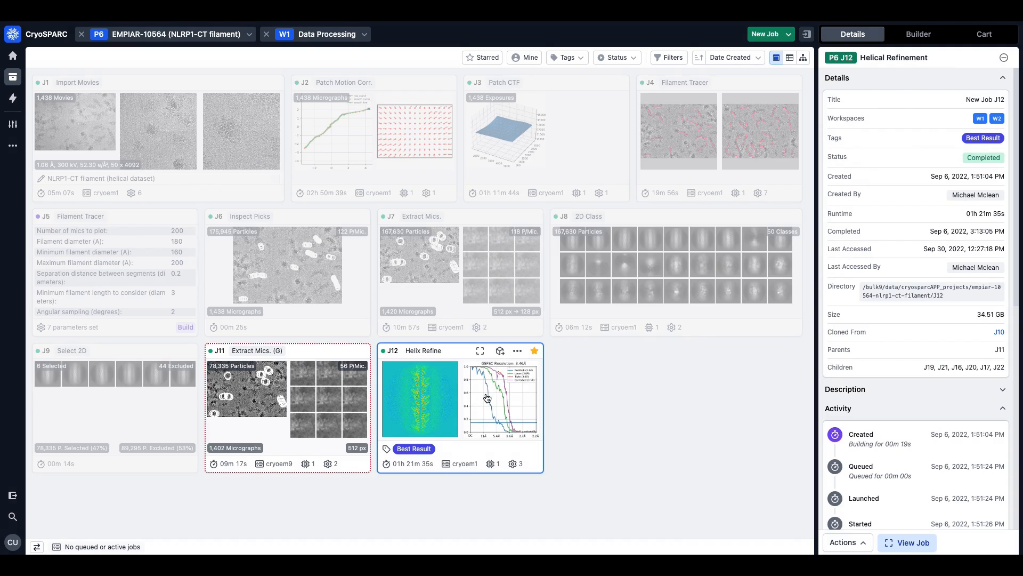
pyautogui.click(586, 382)
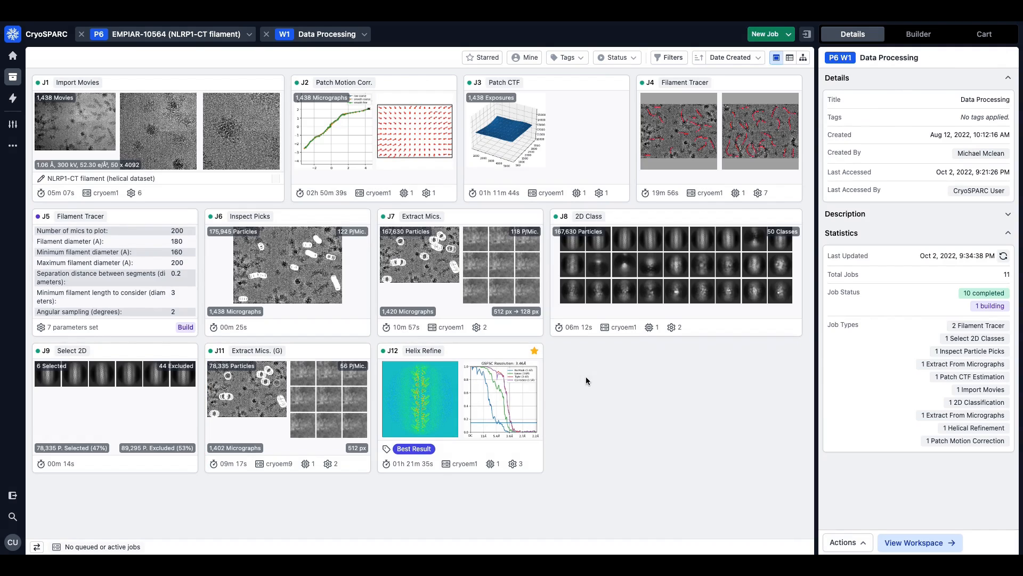
# Search the job builder for "ab-i" to find a job type for workspace W1
pyautogui.click(917, 33)
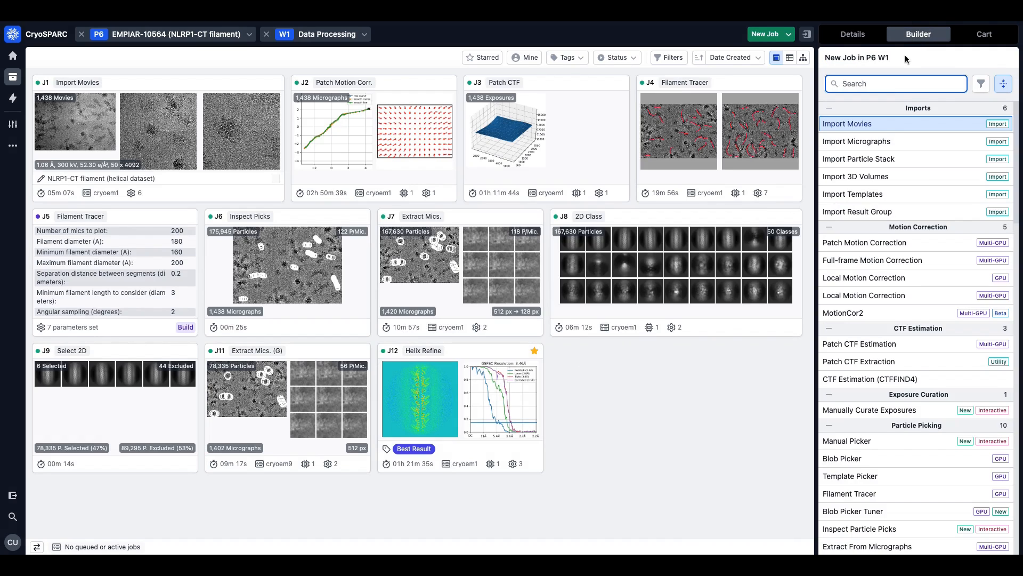
pyautogui.write('ab-i')
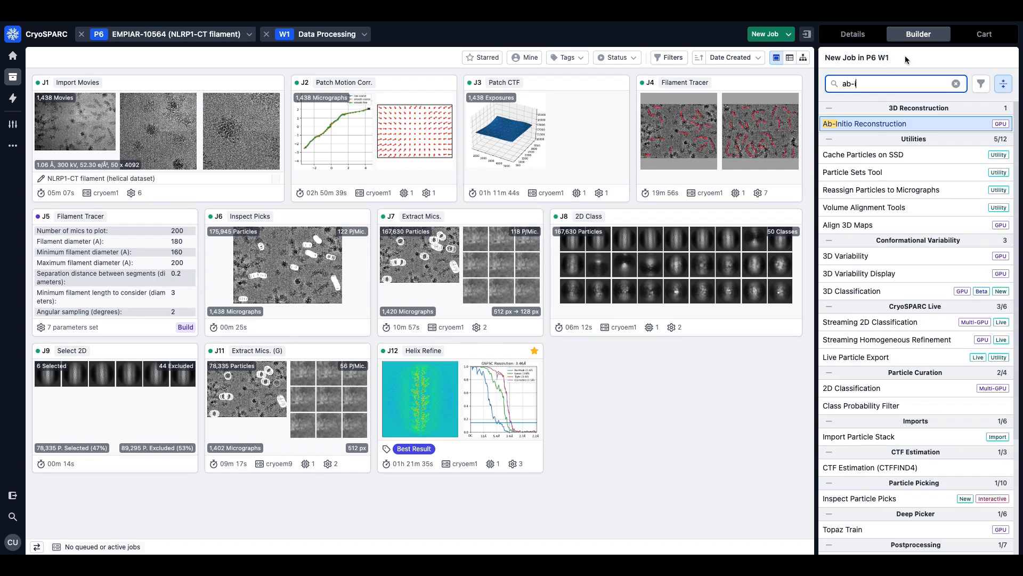
# Open Filament Tracer job J5 for building to view its inputs and parameters, and check the outputs in the job cart
pyautogui.click(183, 328)
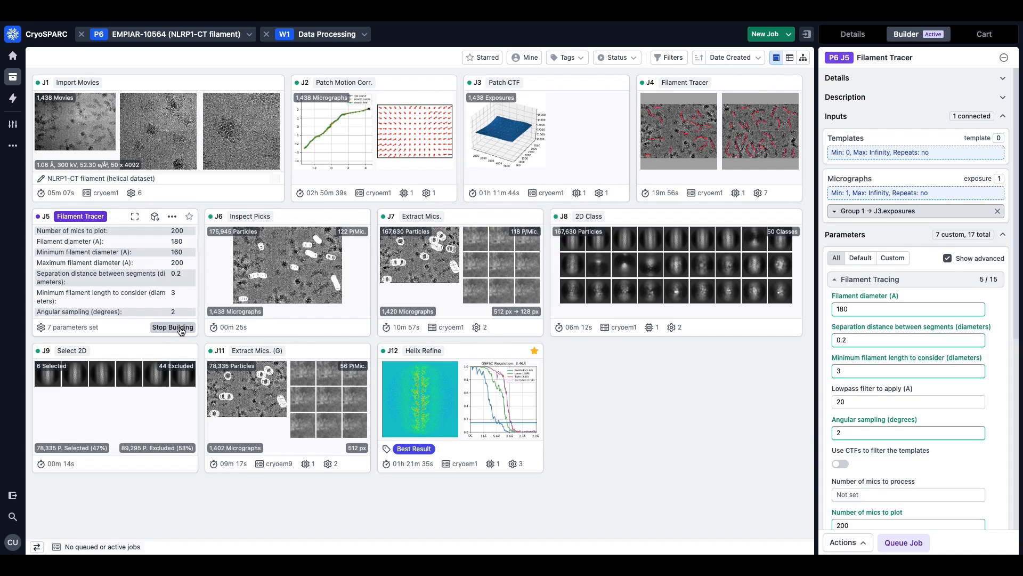
pyautogui.click(983, 35)
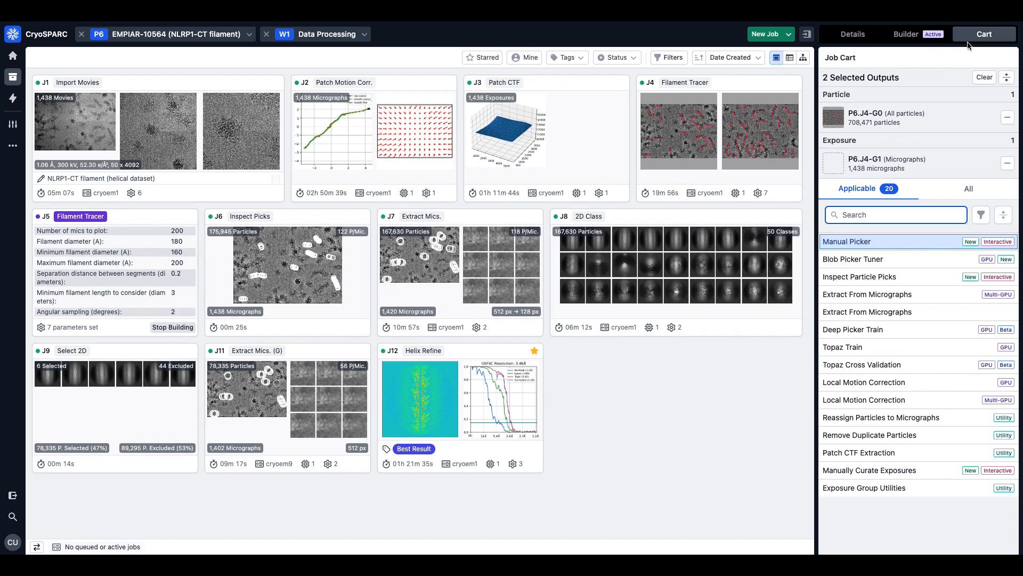
pyautogui.click(807, 35)
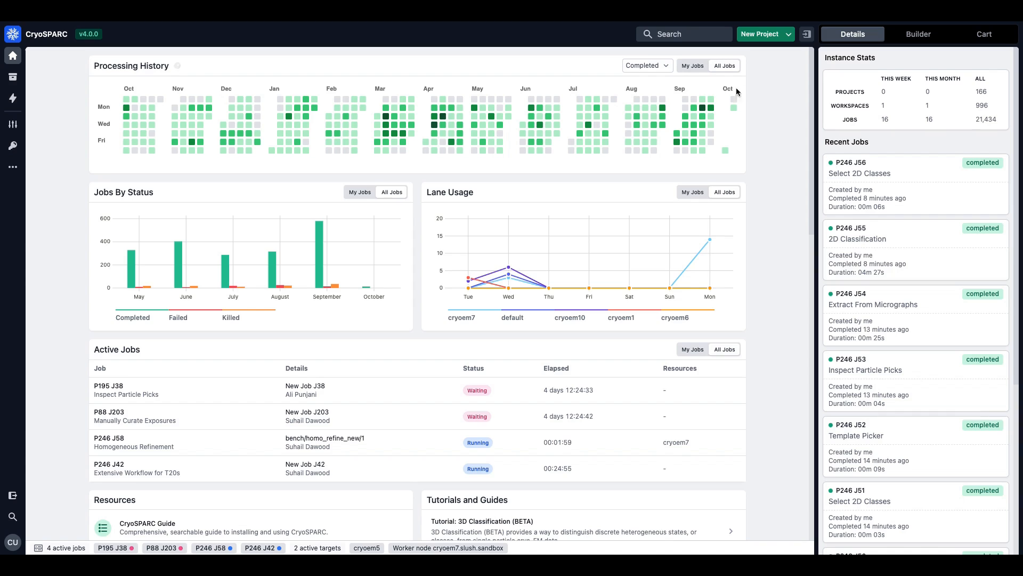
# Examine the dashboard's Processing History for failed and killed jobs, and return it to completed jobs
pyautogui.moveTo(538, 129)
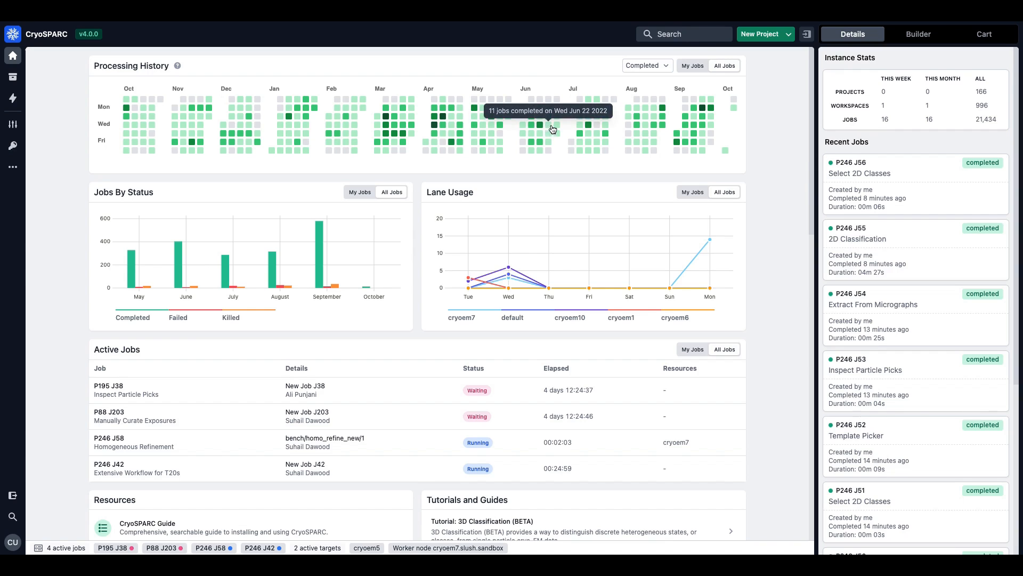
pyautogui.click(656, 69)
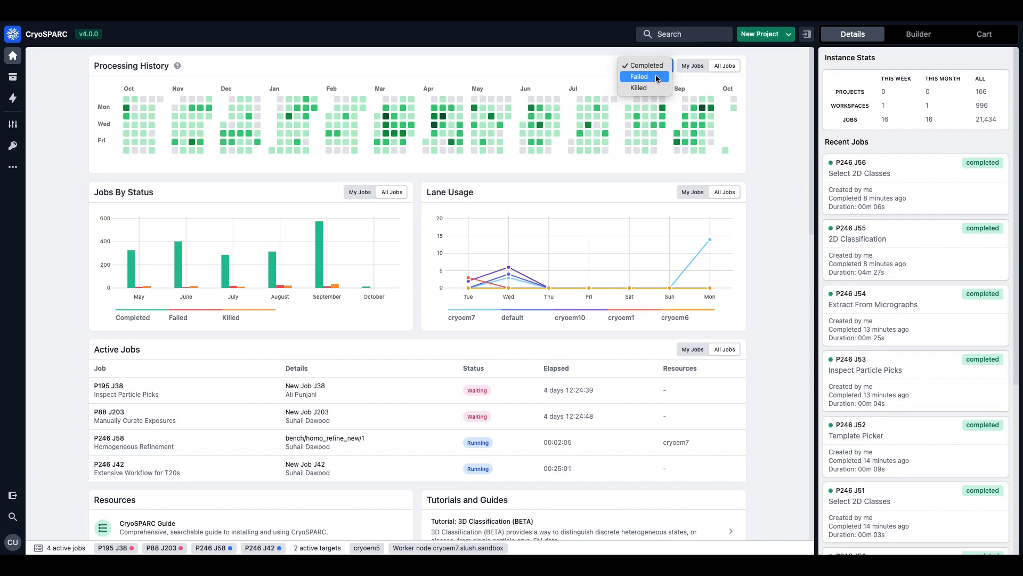
pyautogui.click(655, 69)
pyautogui.click(652, 67)
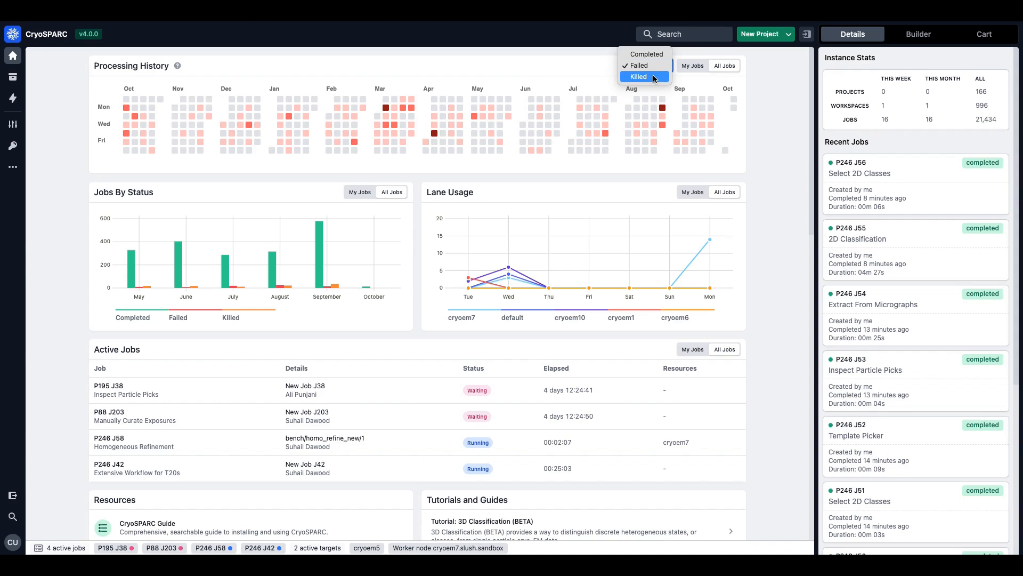
pyautogui.click(653, 76)
pyautogui.click(655, 70)
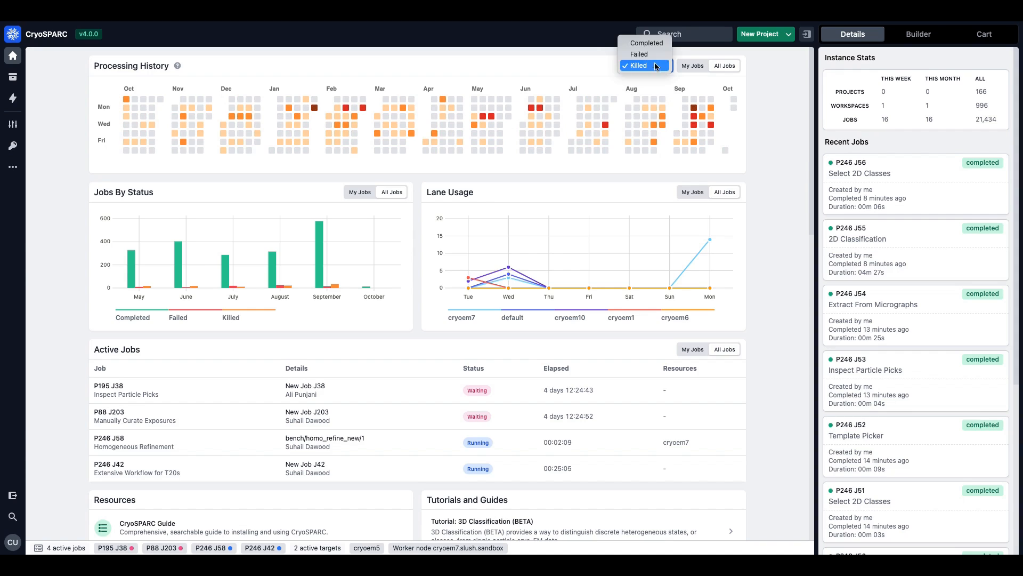
pyautogui.click(656, 41)
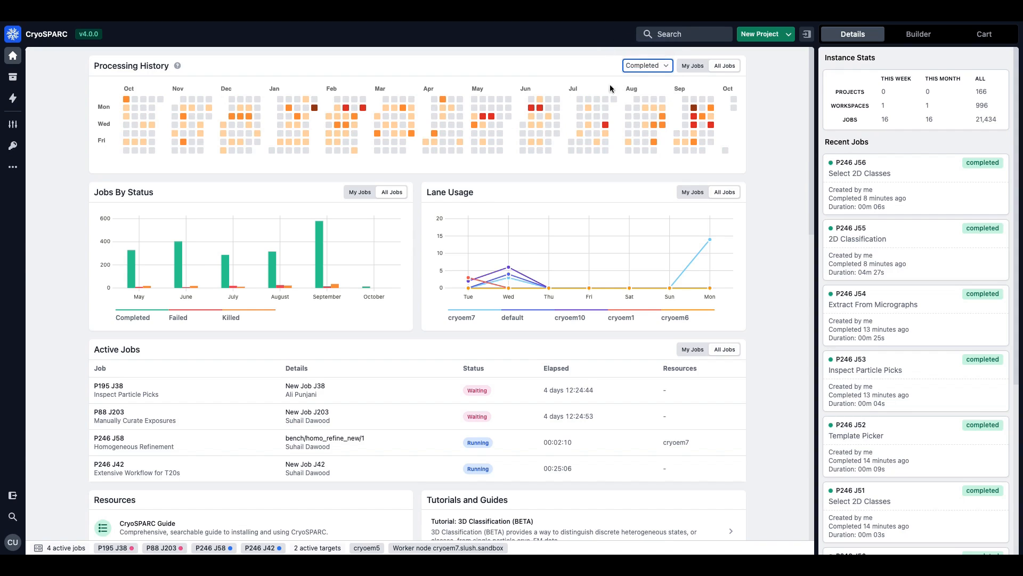
# Compare the Jobs By Status chart for personal jobs with the one for all jobs
pyautogui.click(354, 198)
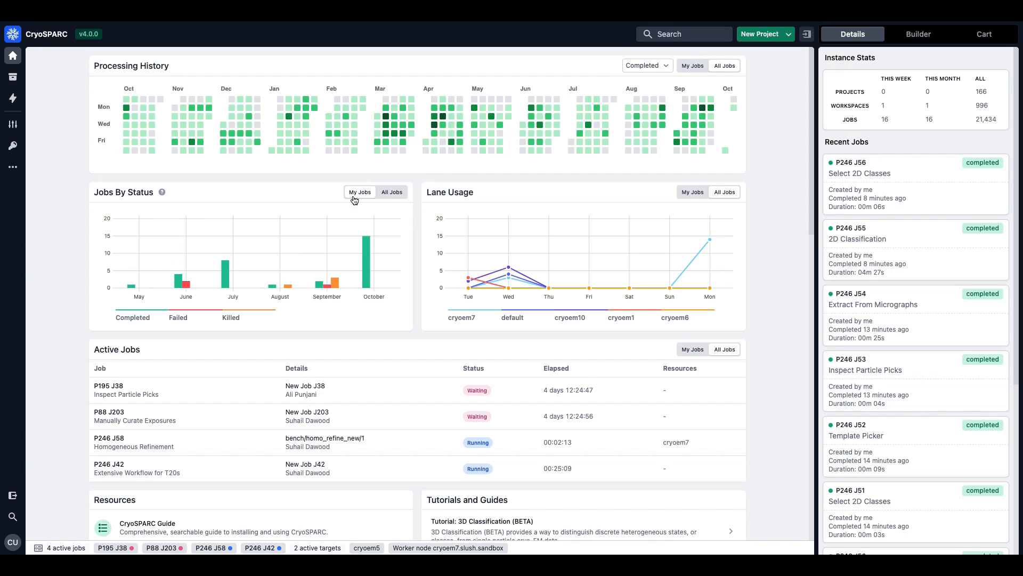
pyautogui.click(391, 192)
pyautogui.moveTo(324, 233)
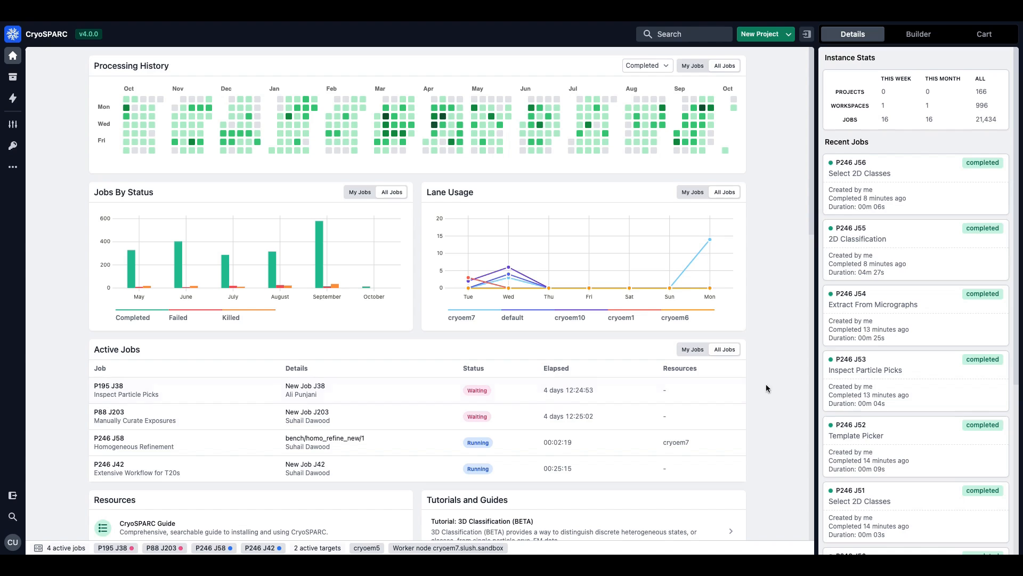
# Look through the rest of the dashboard down to the latest EMPIAR and EMDB entries, and check May's jobs by status
pyautogui.moveTo(813, 239); pyautogui.dragTo(834, 532)
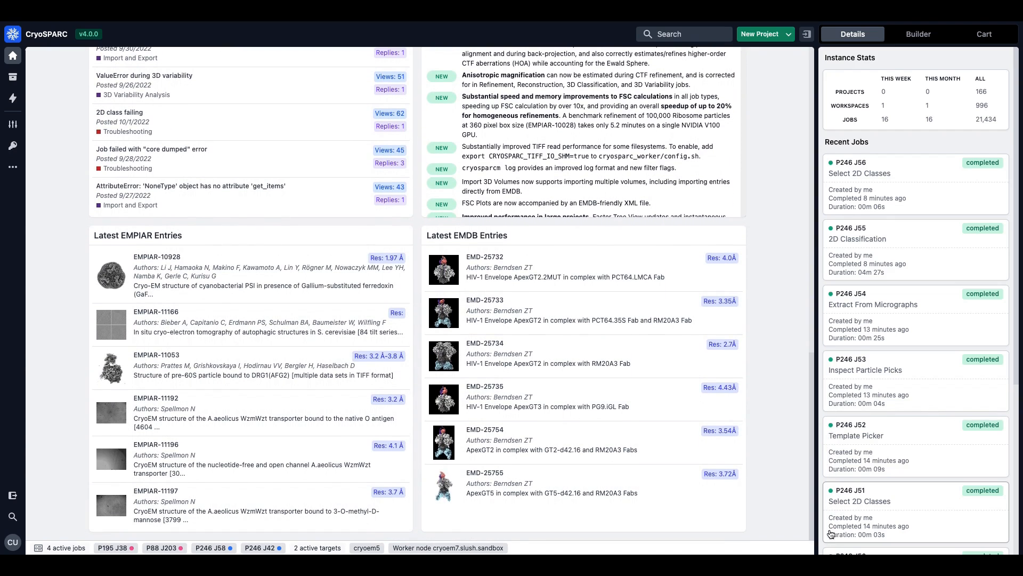
pyautogui.scroll(10, 795, 497)
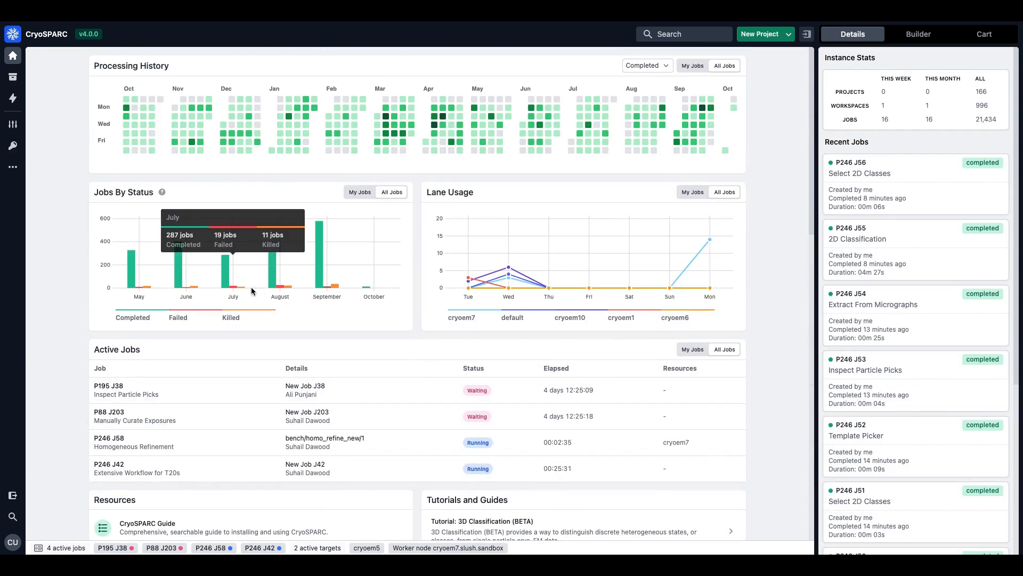
pyautogui.moveTo(147, 221)
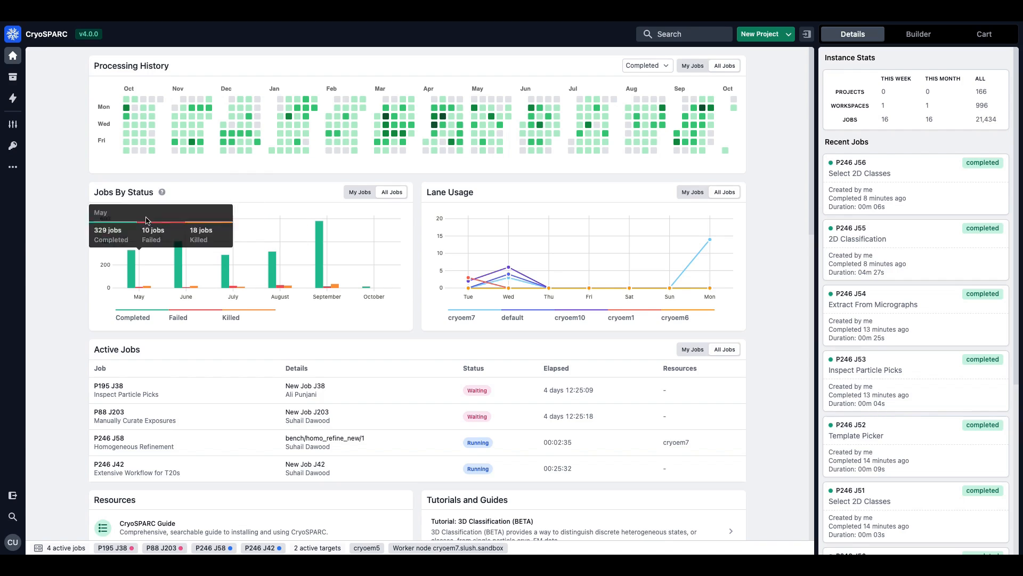
# Open the projects overview and select project P14, EMPIAR-10941: ECF Transporter Complex
pyautogui.click(13, 78)
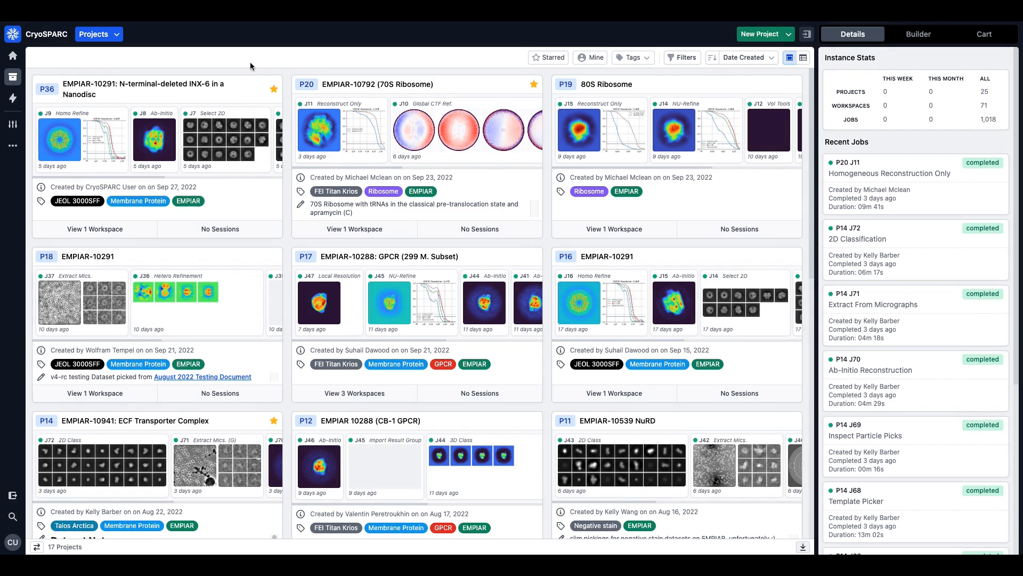
pyautogui.scroll(-1, 242, 139)
pyautogui.scroll(-3, 242, 138)
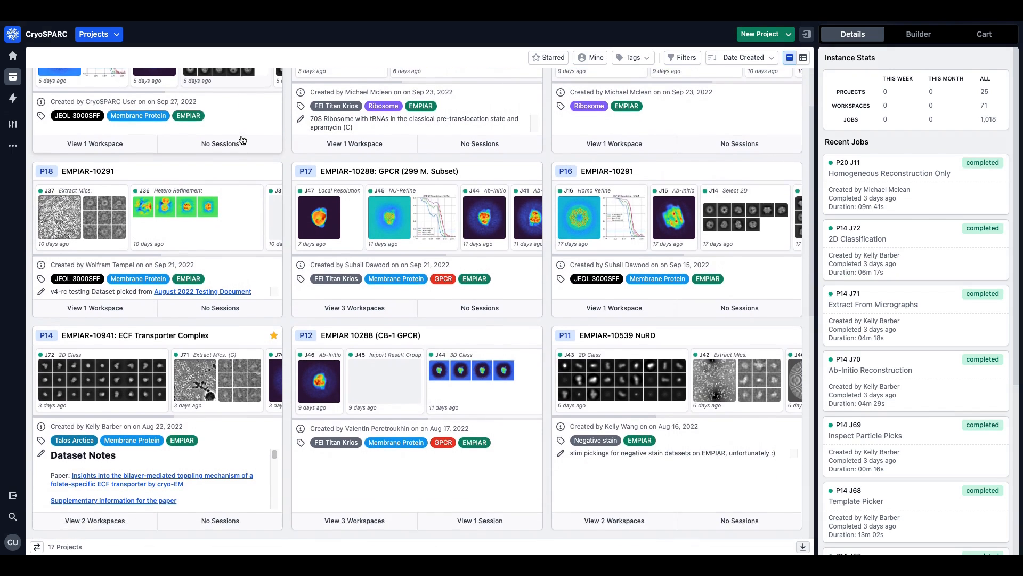
pyautogui.scroll(-1, 244, 141)
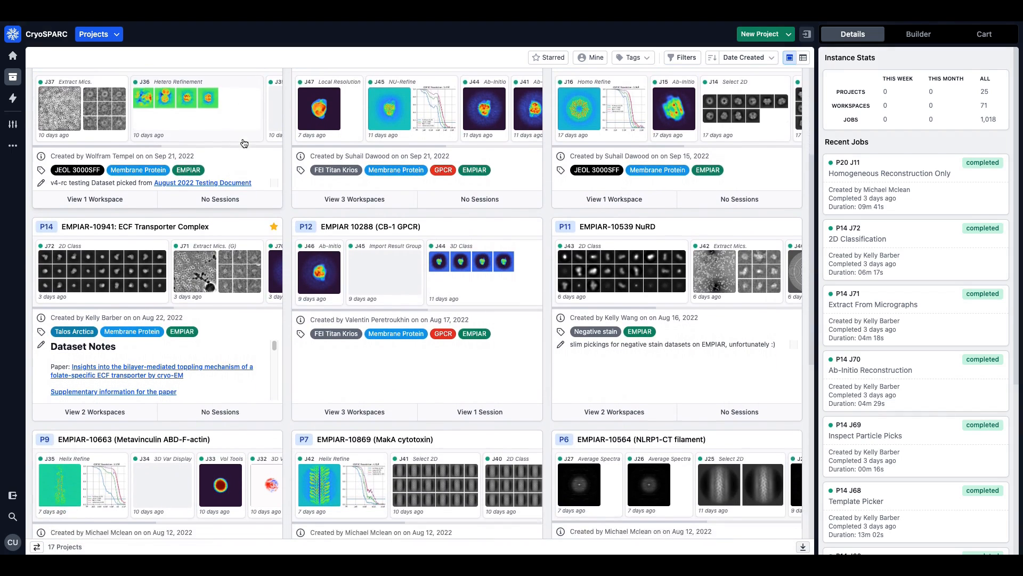
pyautogui.click(242, 194)
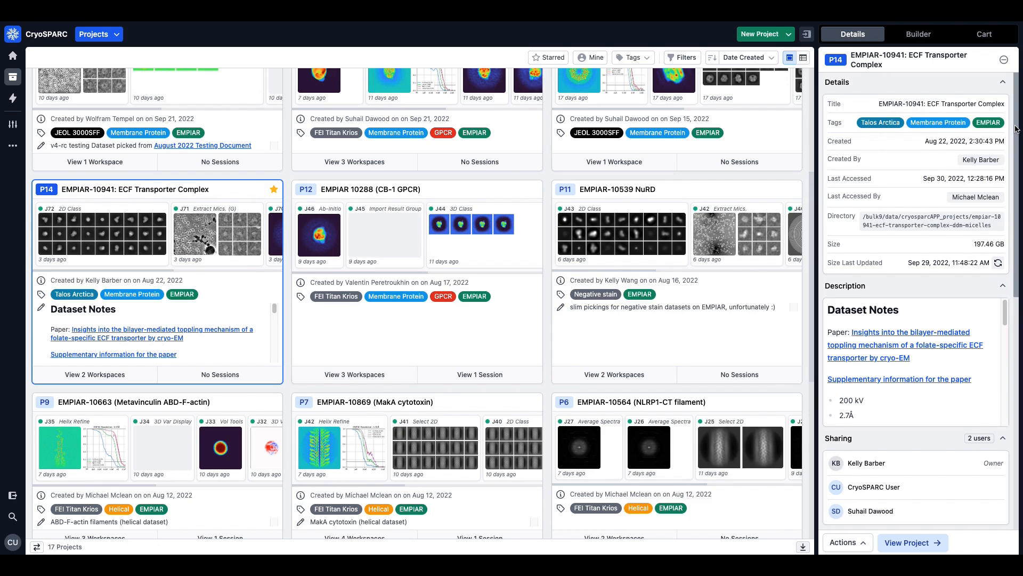
# Review project P14's sharing and statistics details, and look at the actions available for the project
pyautogui.moveTo(1016, 131); pyautogui.dragTo(1008, 260)
pyautogui.moveTo(1009, 276); pyautogui.dragTo(1010, 301)
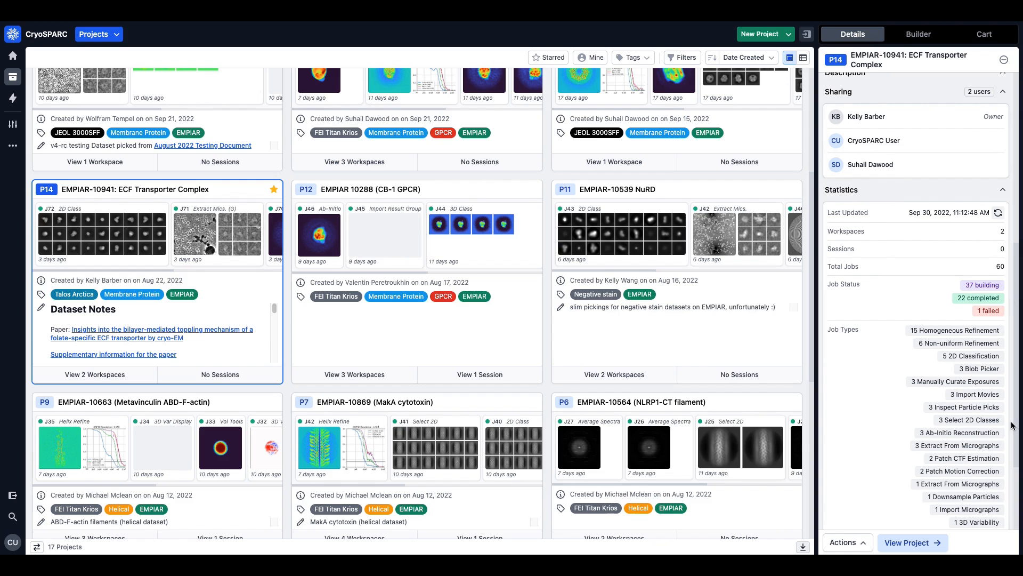
pyautogui.click(843, 542)
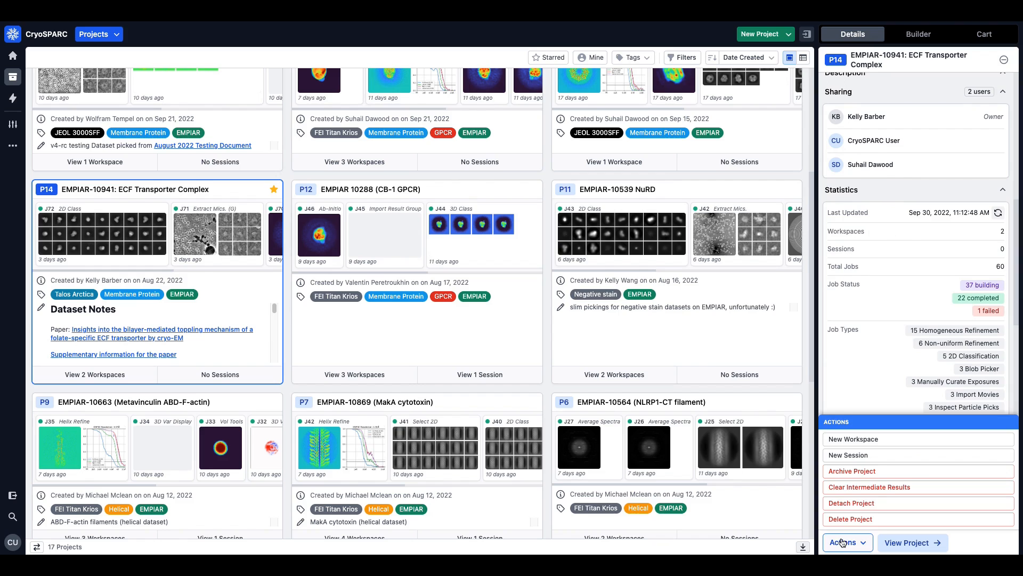
pyautogui.click(848, 543)
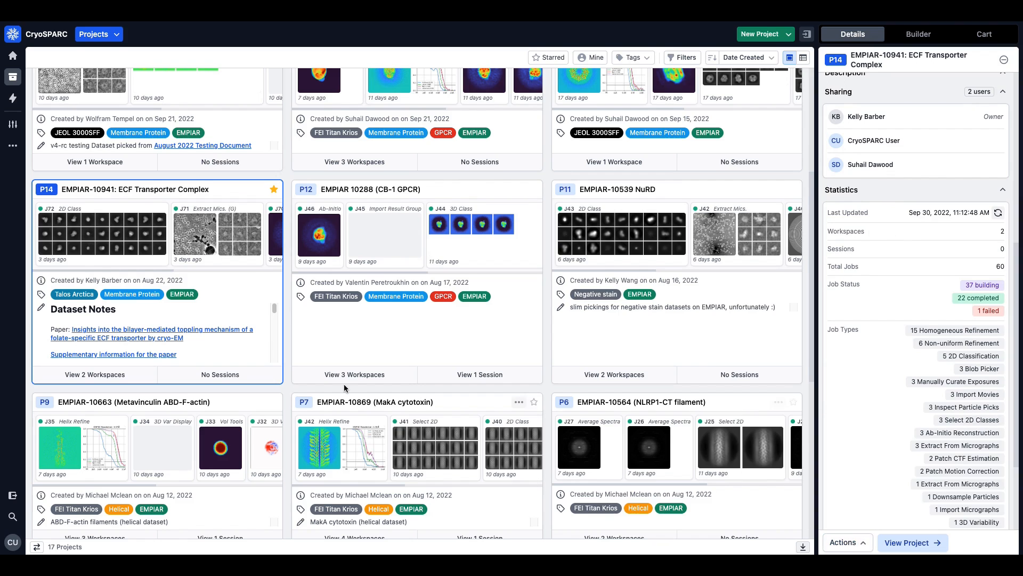
pyautogui.rightClick(230, 280)
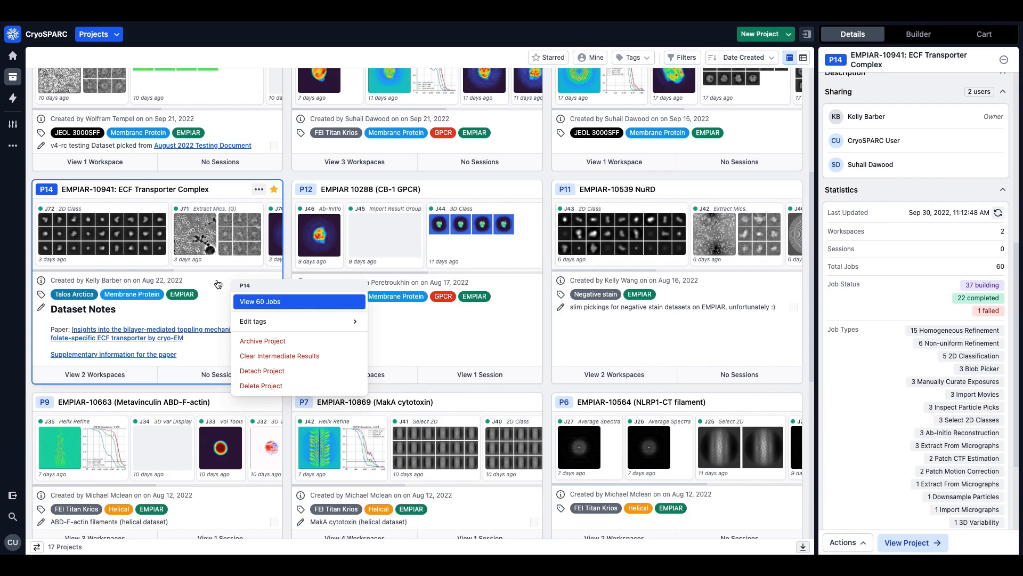
pyautogui.click(218, 284)
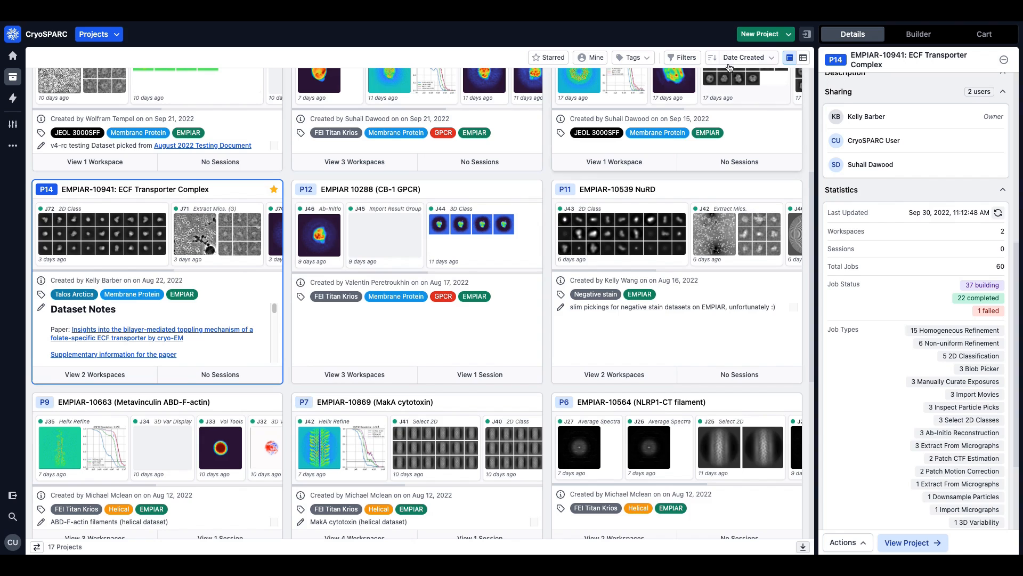
# Start a new project and title it "EMPIAR-10288 (CB1-GPCR)"
pyautogui.click(760, 35)
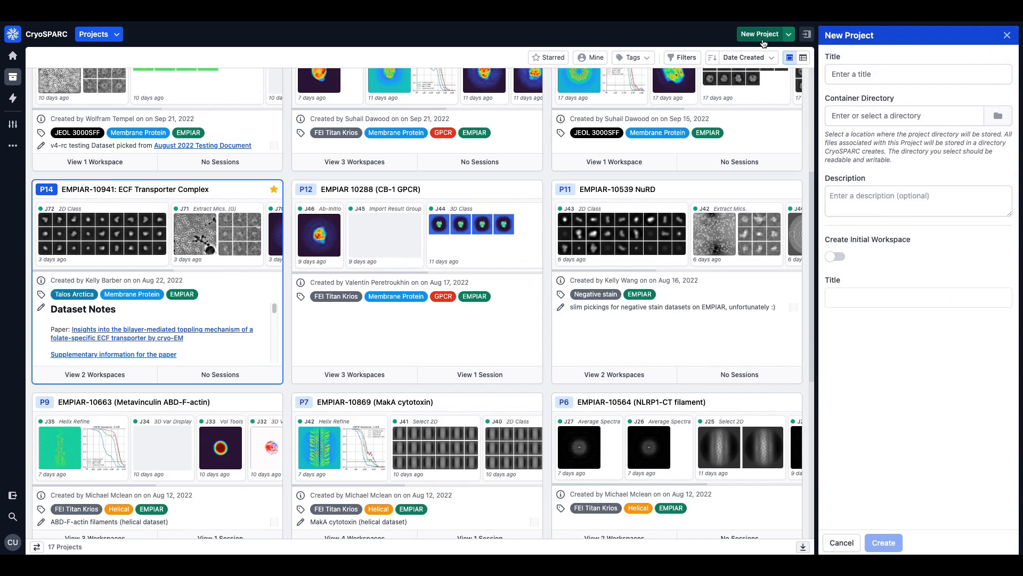
pyautogui.click(847, 74)
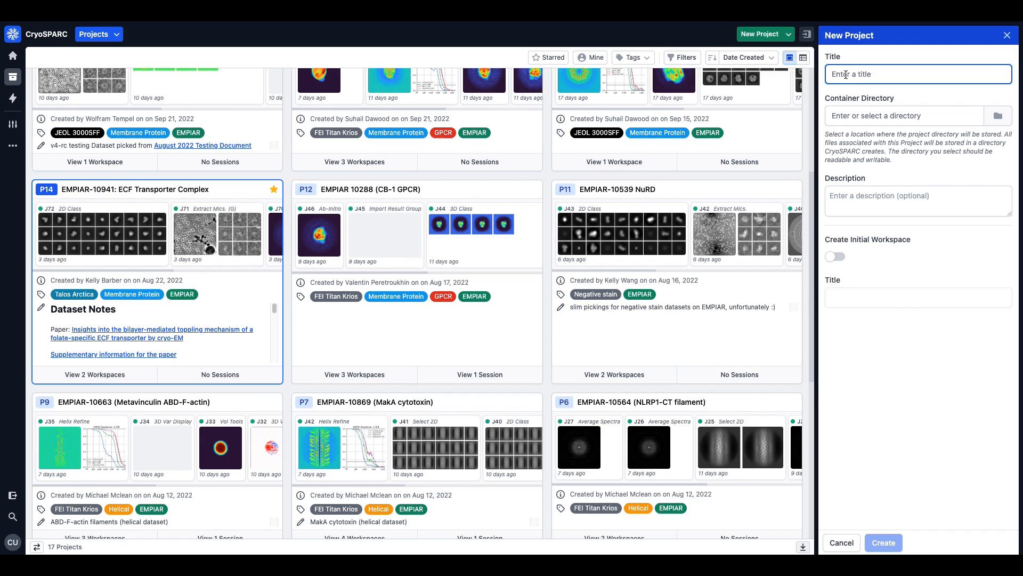
pyautogui.write('EMPIAR-10288 (')
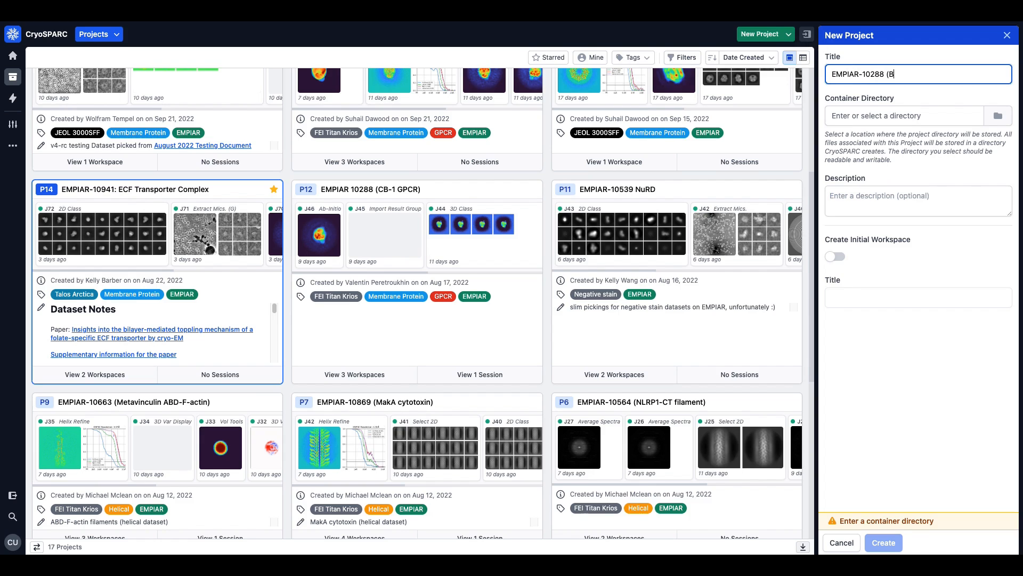
pyautogui.write('CB1-GPCR)')
# Set the new project's container directory to /bulk9/data/cryosparcAPP_projects, browsing there from /bulk9/data/
pyautogui.press('Tab')
pyautogui.write('/bulk9/data/')
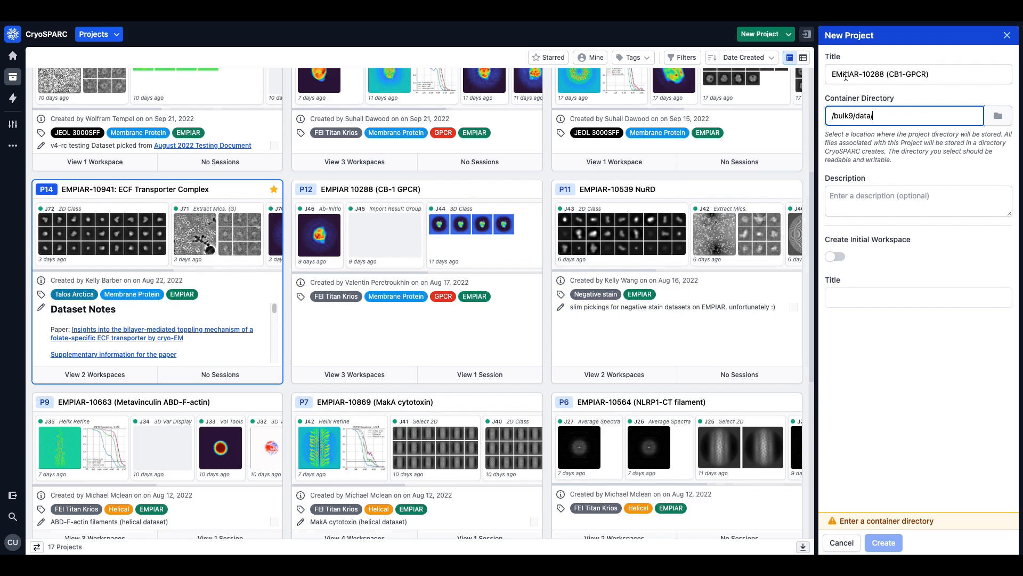
pyautogui.click(903, 128)
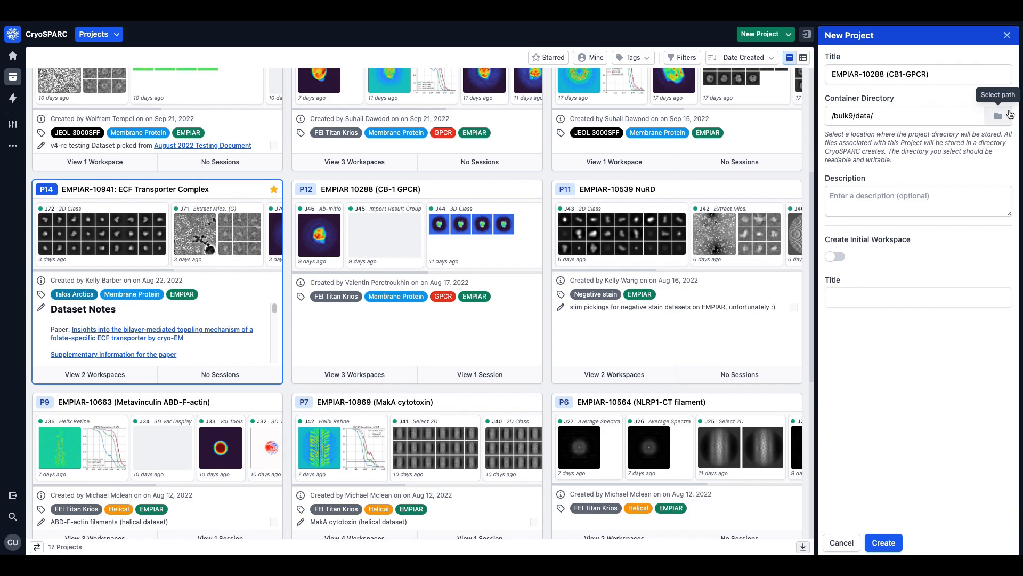
pyautogui.click(1010, 115)
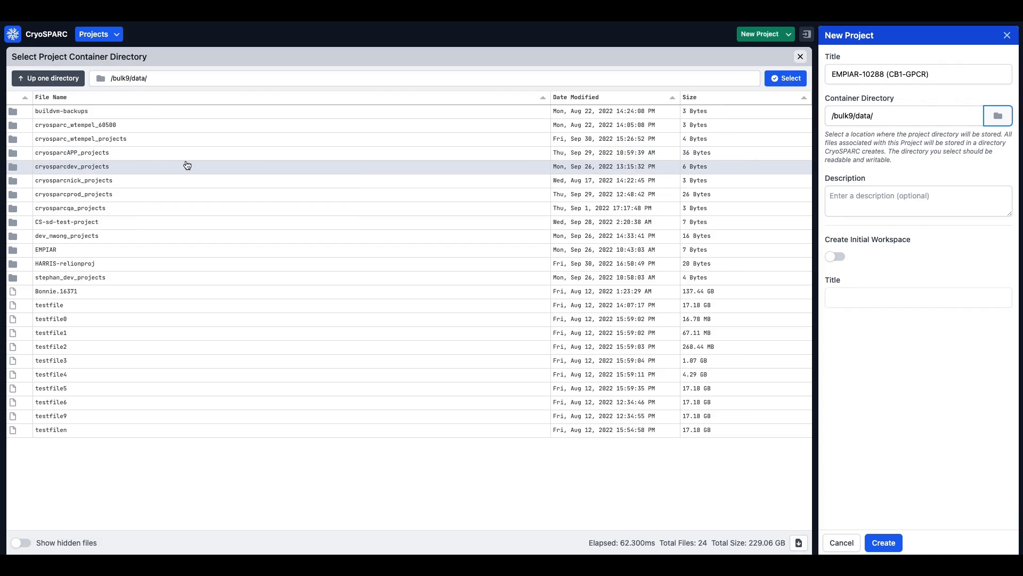
pyautogui.doubleClick(103, 158)
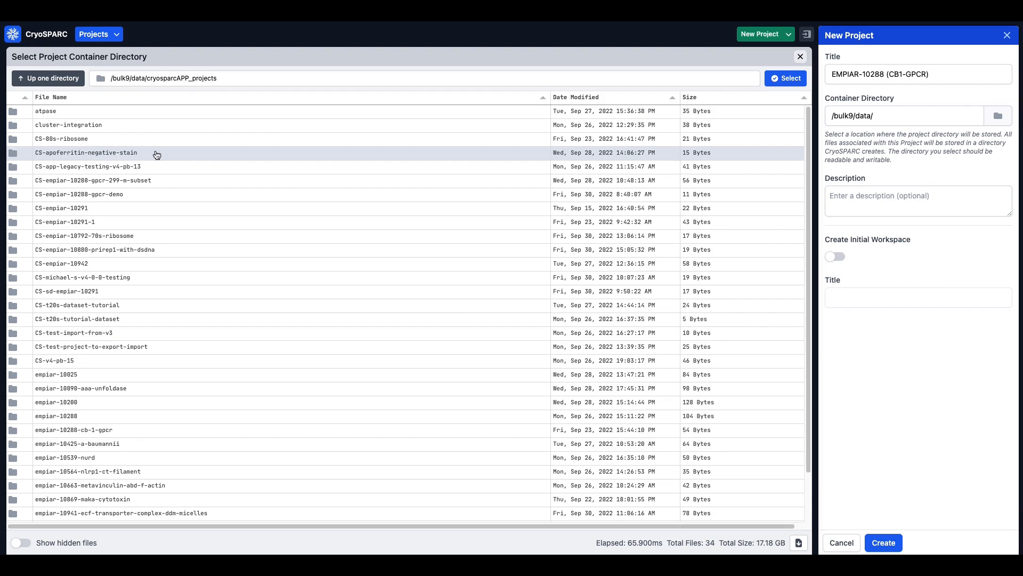
pyautogui.click(792, 80)
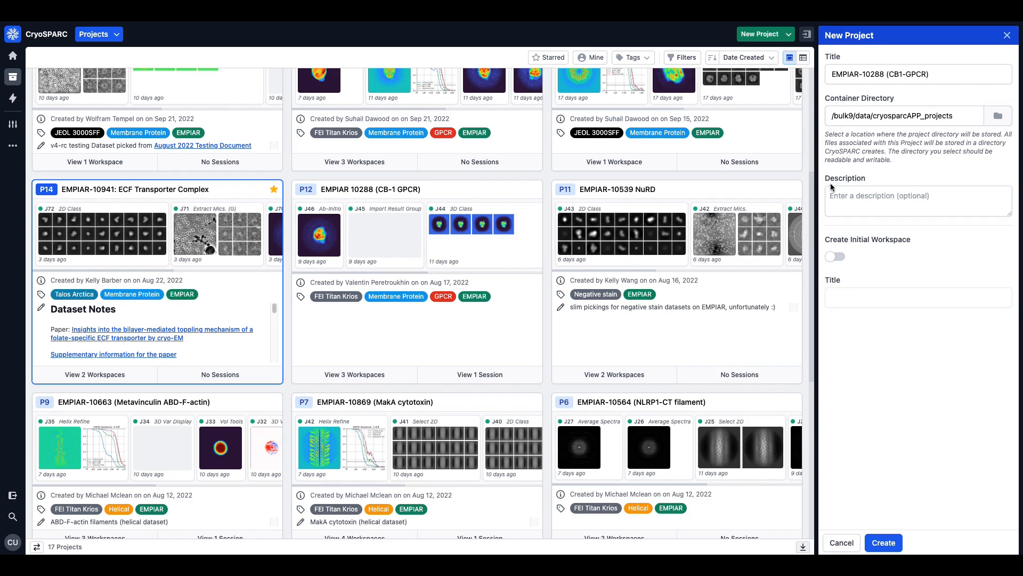
# Enable an initial workspace titled "Data Processing" and create the project
pyautogui.click(835, 256)
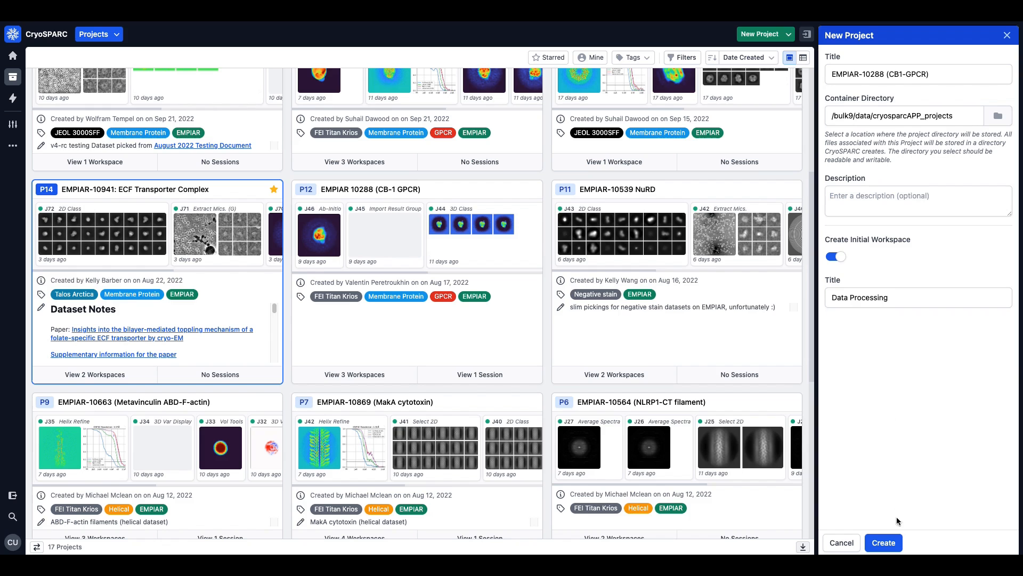
pyautogui.click(886, 542)
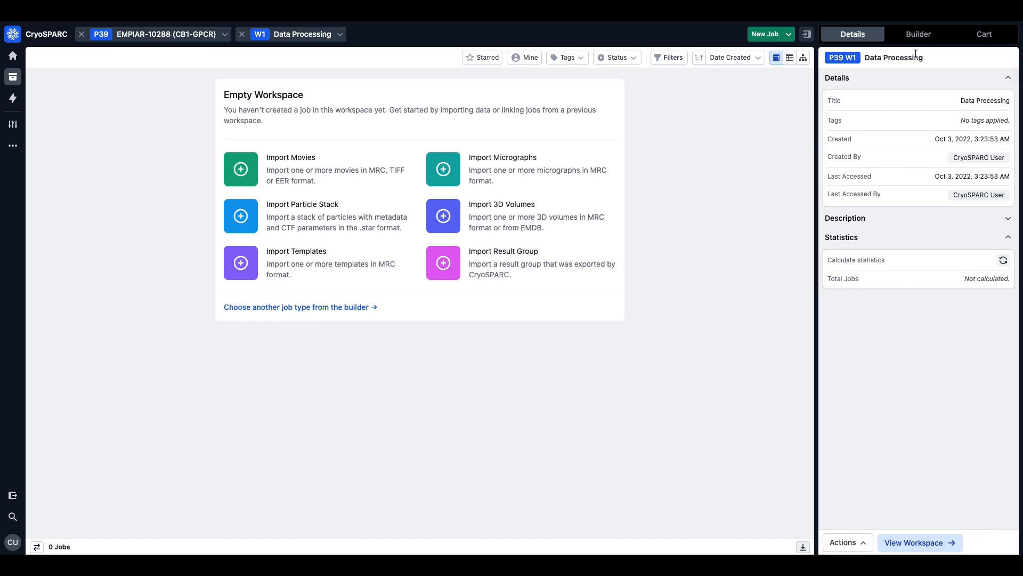
# Search the job builder for "particle" and review the parameters listed for the Import Particle Stack job
pyautogui.click(933, 39)
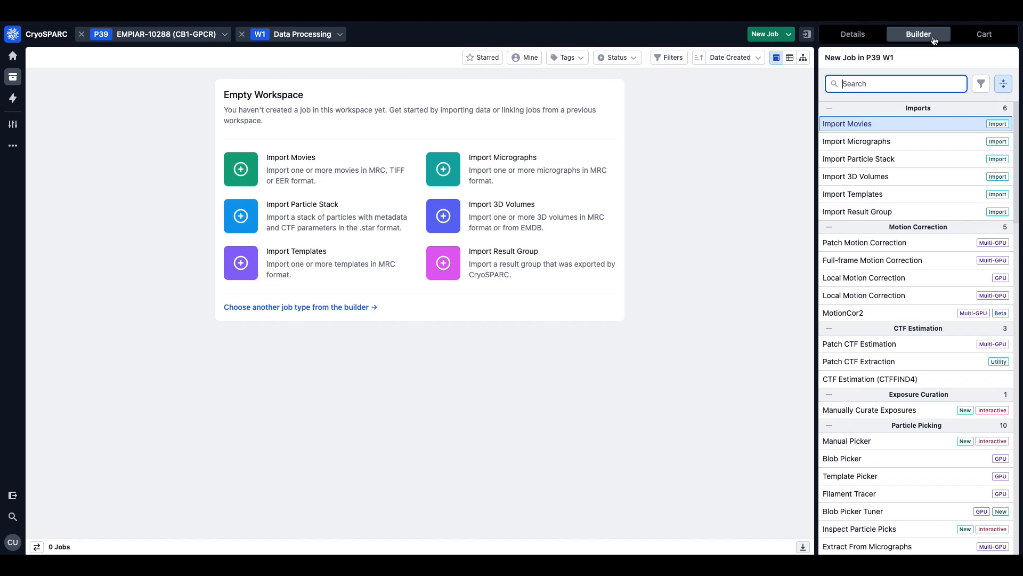
pyautogui.write('particle')
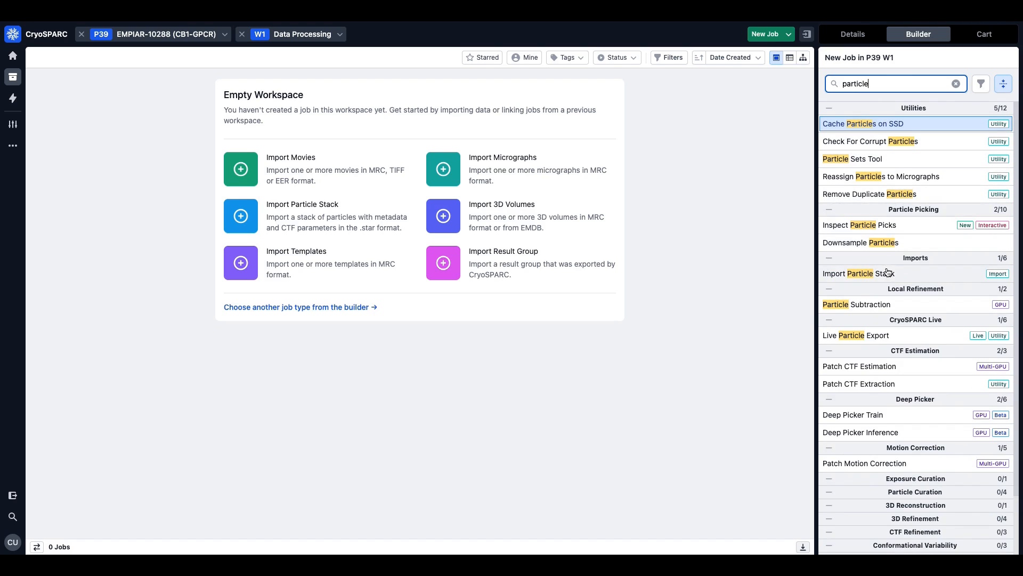
pyautogui.moveTo(888, 274)
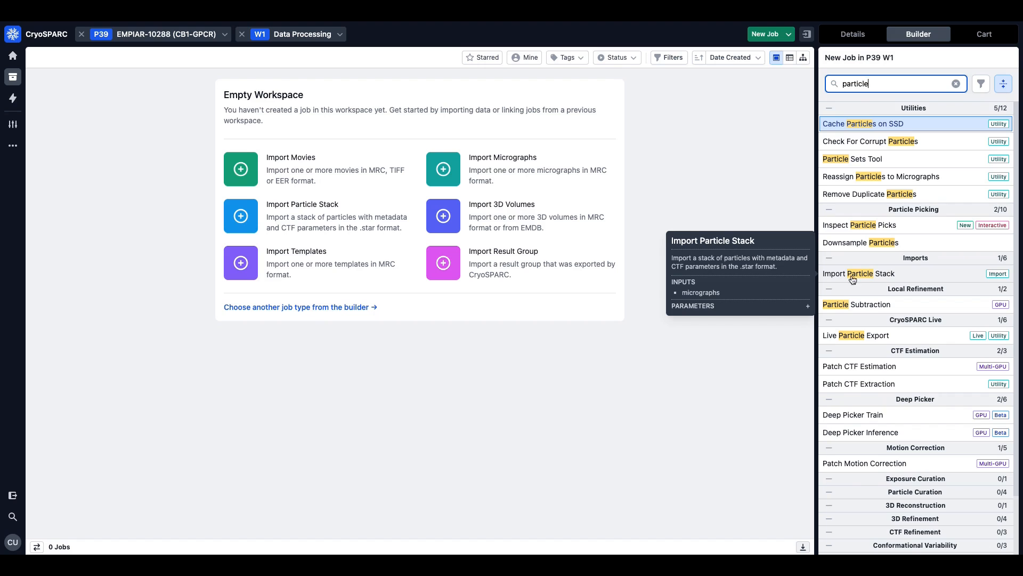
pyautogui.click(803, 310)
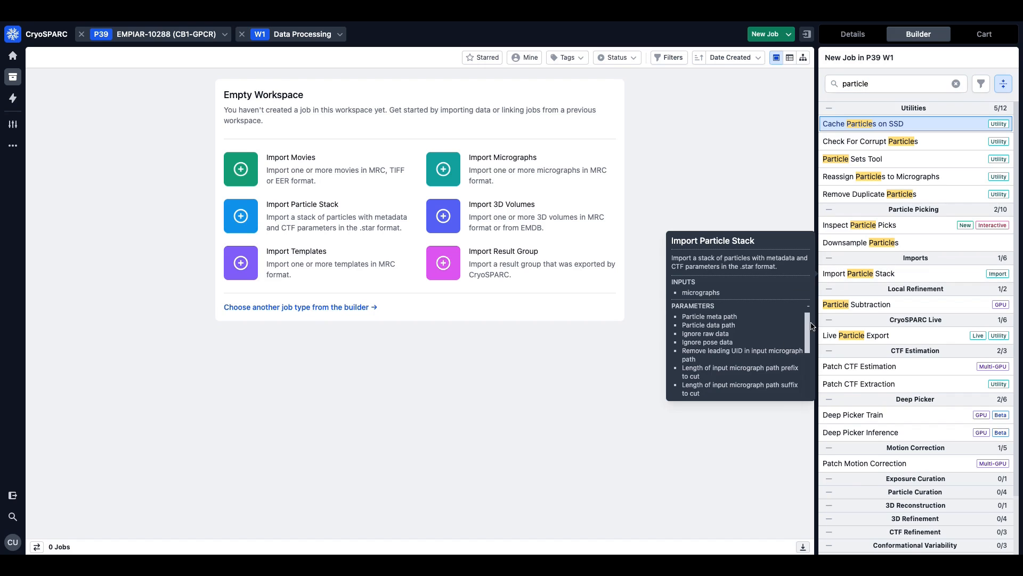
pyautogui.moveTo(813, 329); pyautogui.dragTo(813, 304)
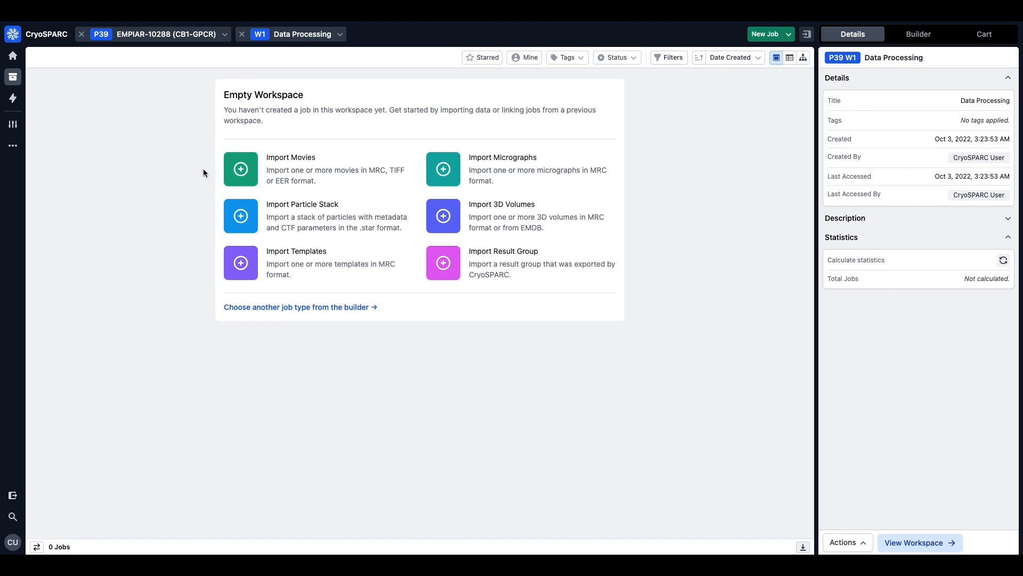
# Create an Import Movies job with the movies data path /bulk6/data/devv2prod_projects/P34/SLAC_workshop_data/2_GPCR/movies/*.tif
pyautogui.click(338, 169)
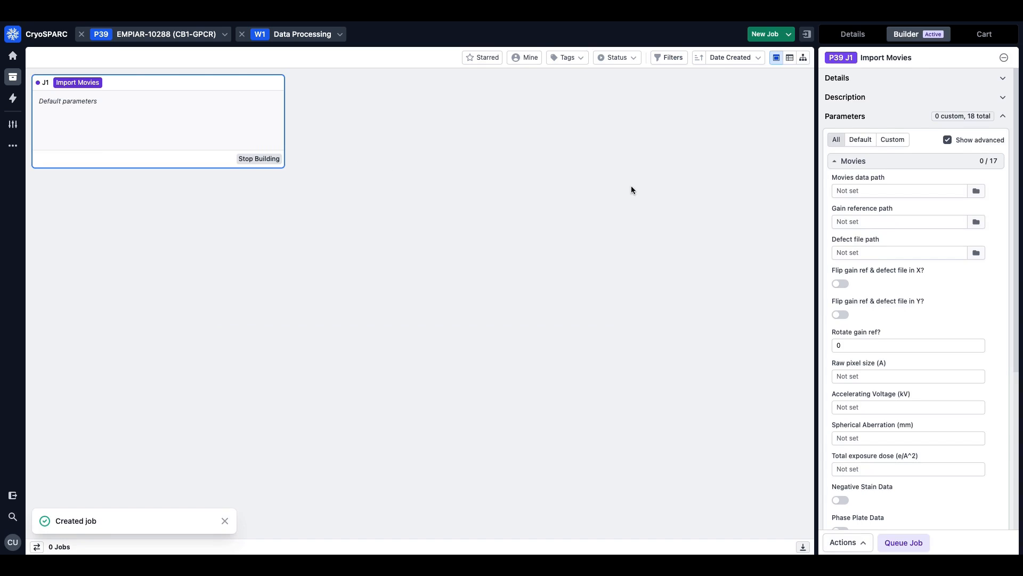
pyautogui.click(847, 193)
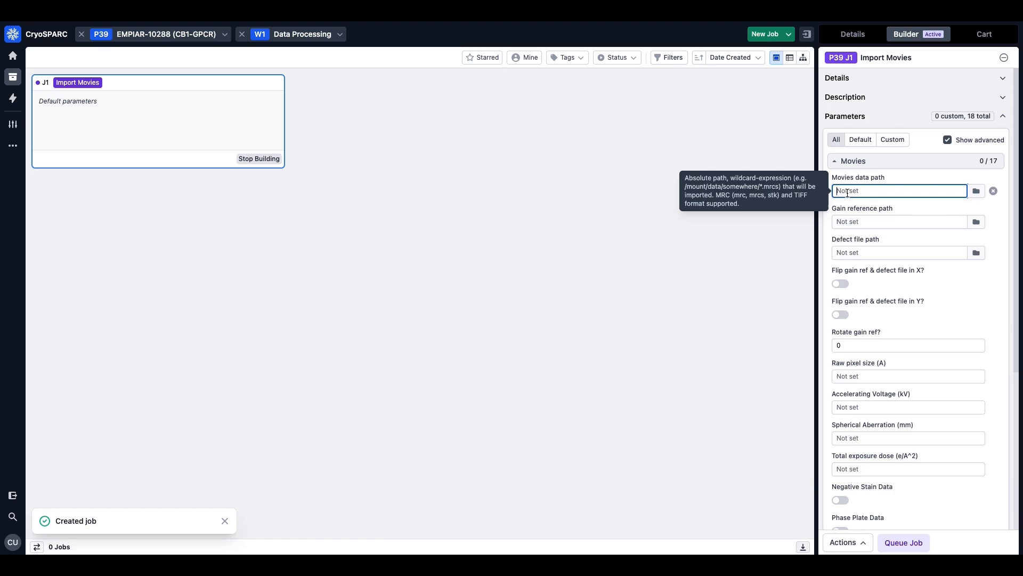
pyautogui.hotkey('ctrl', 'v')
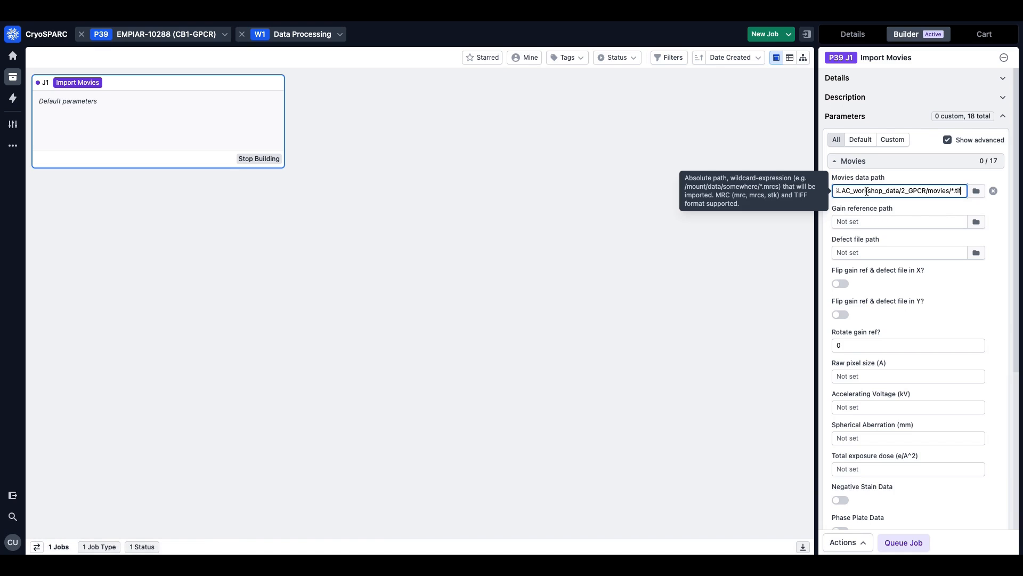
pyautogui.click(878, 206)
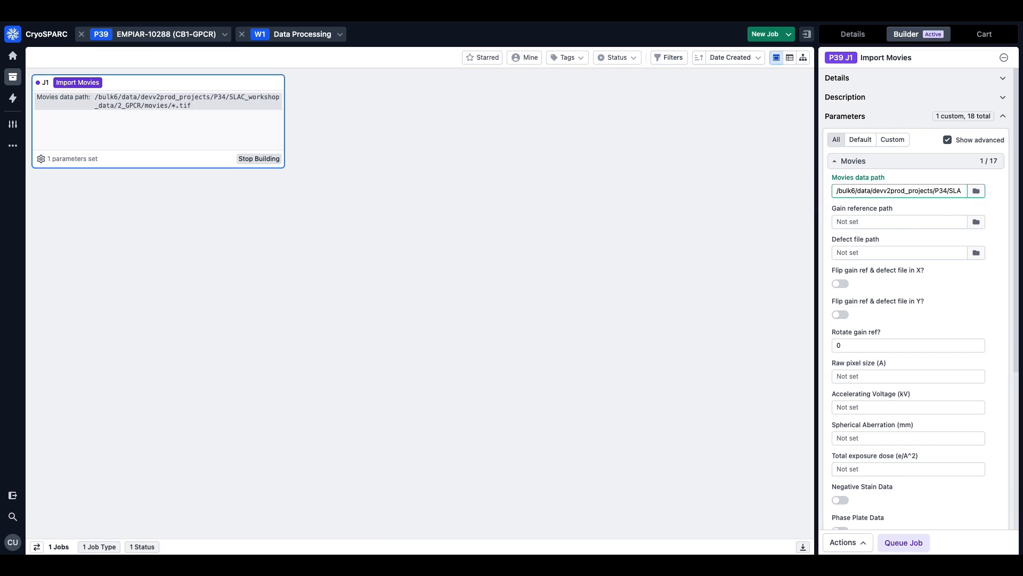
# Set the gain reference path to /bulk6/data/devv2prod_projects/P34/SLAC_workshop_data/2_GPCR/movies/CountRef_CB1__00826_Feb19_14.19.25.mrc and enable flipping the gain reference and defect file in Y
pyautogui.click(849, 221)
pyautogui.write('/bulk6/data/devv2prod_projects/P34/SLAC_workshop_data/2_GPCR/movies/CountRef_CB1__00826_Feb19_14.19.25.mrc')
pyautogui.click(855, 241)
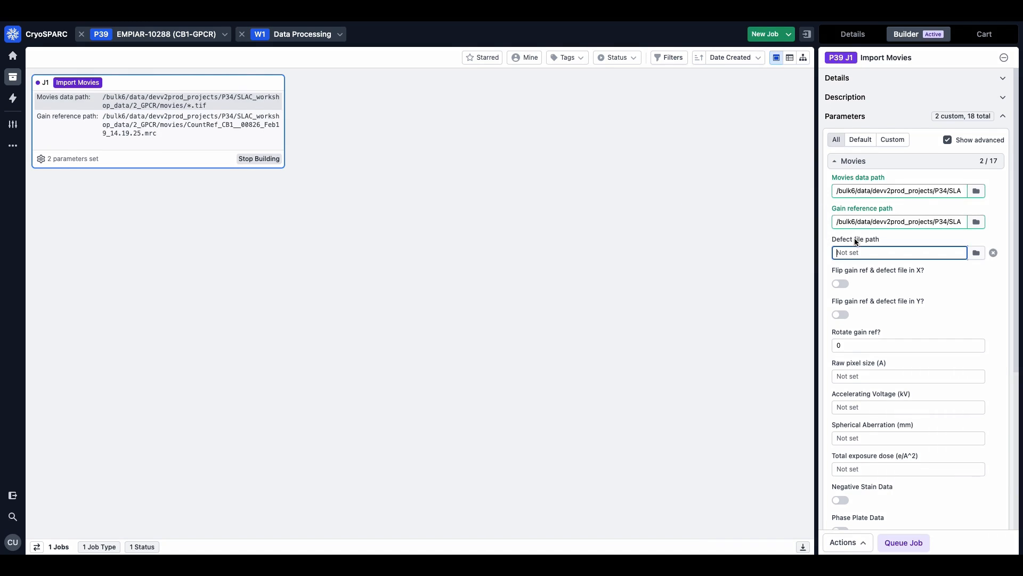
pyautogui.click(840, 314)
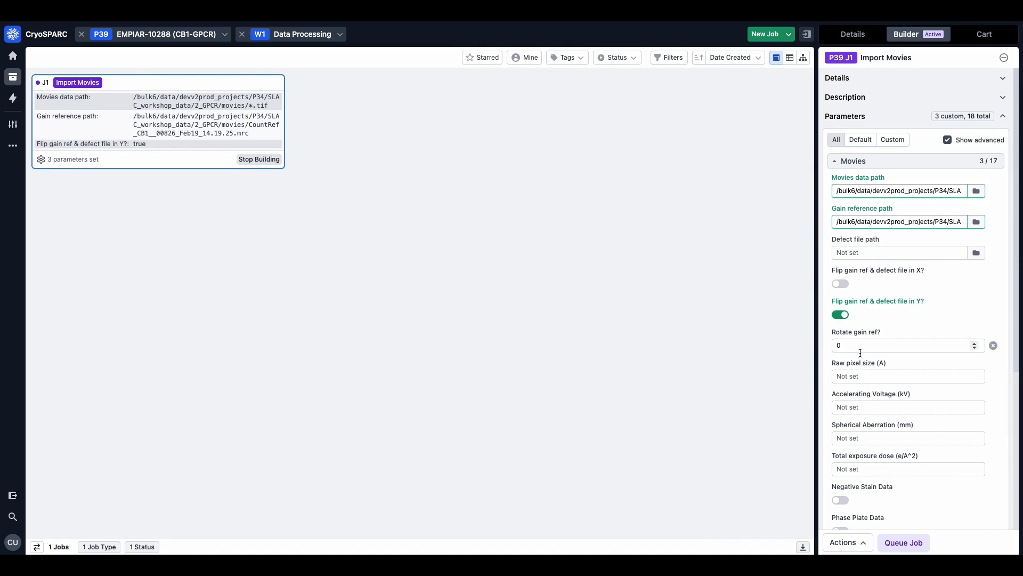
# Set raw pixel size to 0.86 Å, accelerating voltage to 300 kV, spherical aberration to 2.7 mm and total exposure dose to 58 e/Å^2
pyautogui.click(861, 376)
pyautogui.write('0.86')
pyautogui.press('Tab')
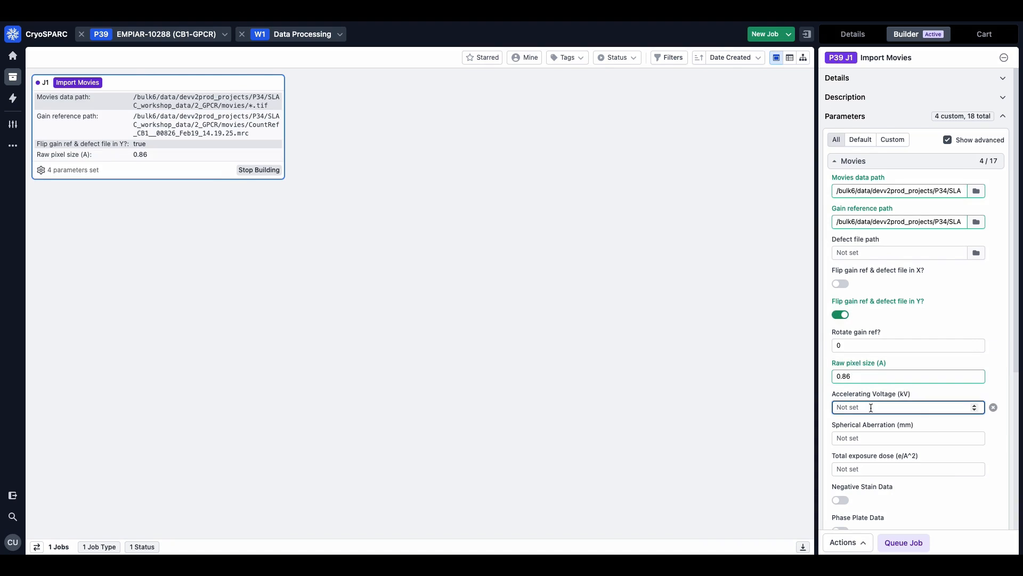
pyautogui.write('300')
pyautogui.press('Tab')
pyautogui.write('2.7')
pyautogui.press('Tab')
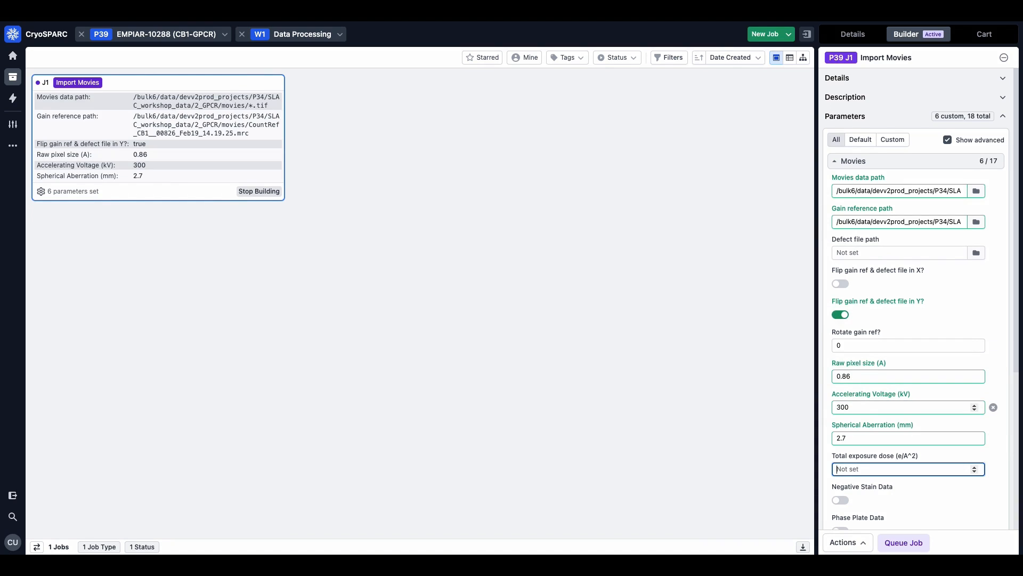
pyautogui.write('58')
# Enable Skip Header Check and queue the Import Movies job
pyautogui.scroll(-3, 888, 443)
pyautogui.click(841, 438)
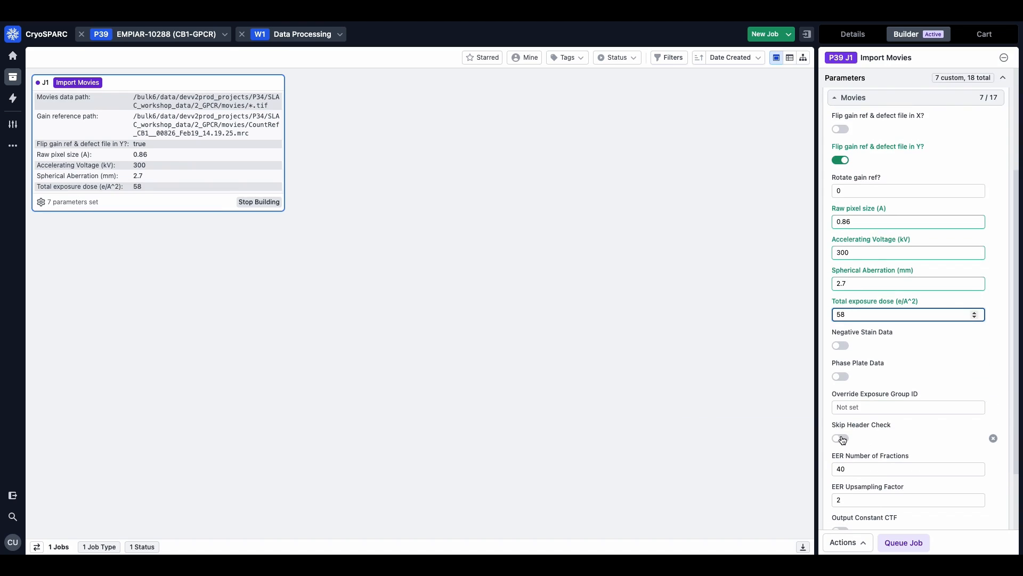
pyautogui.click(889, 541)
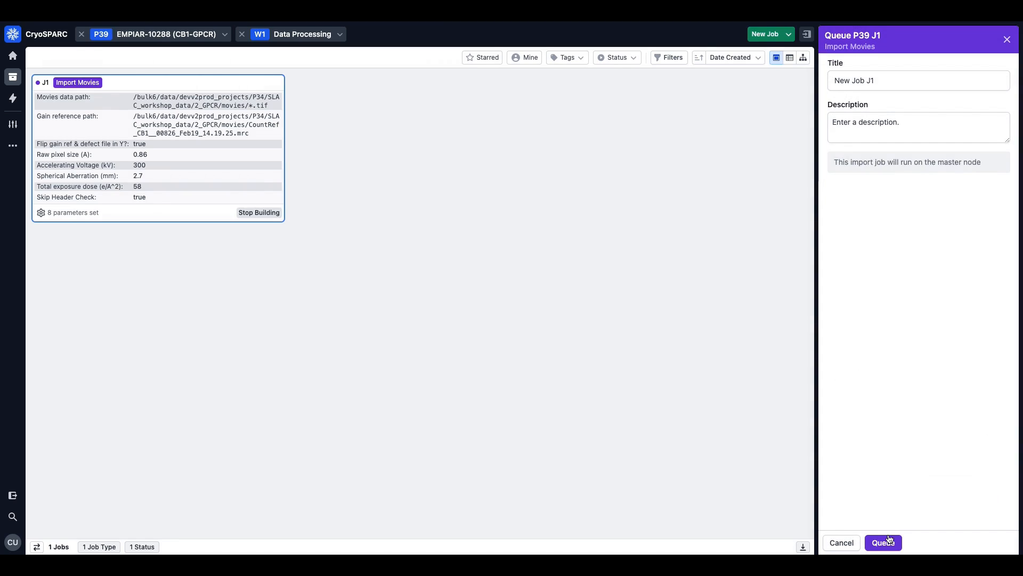
pyautogui.click(890, 540)
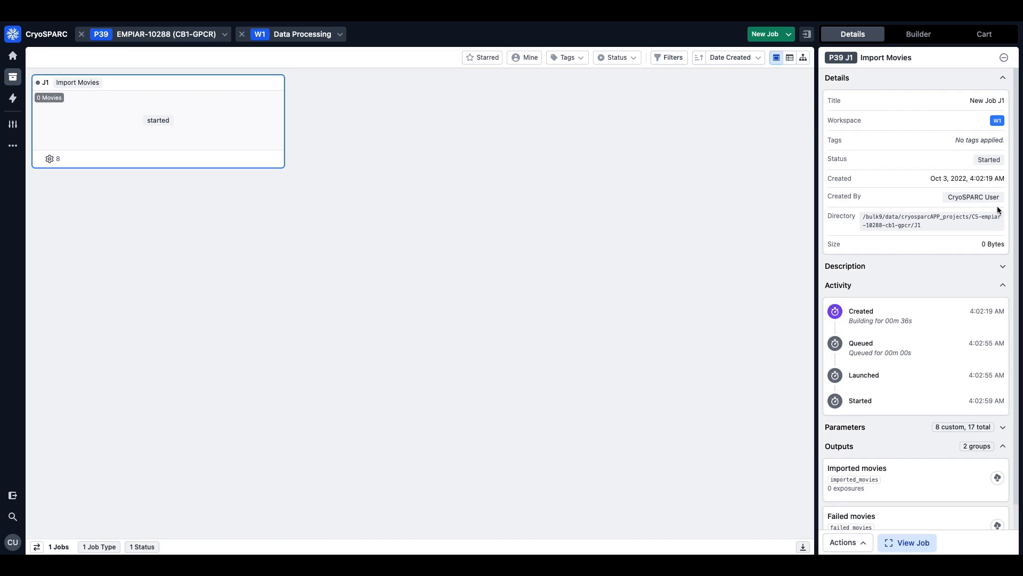
# Review the Import Movies job's activity, outputs and parameters, and return to the workspace details
pyautogui.scroll(-1, 1010, 216)
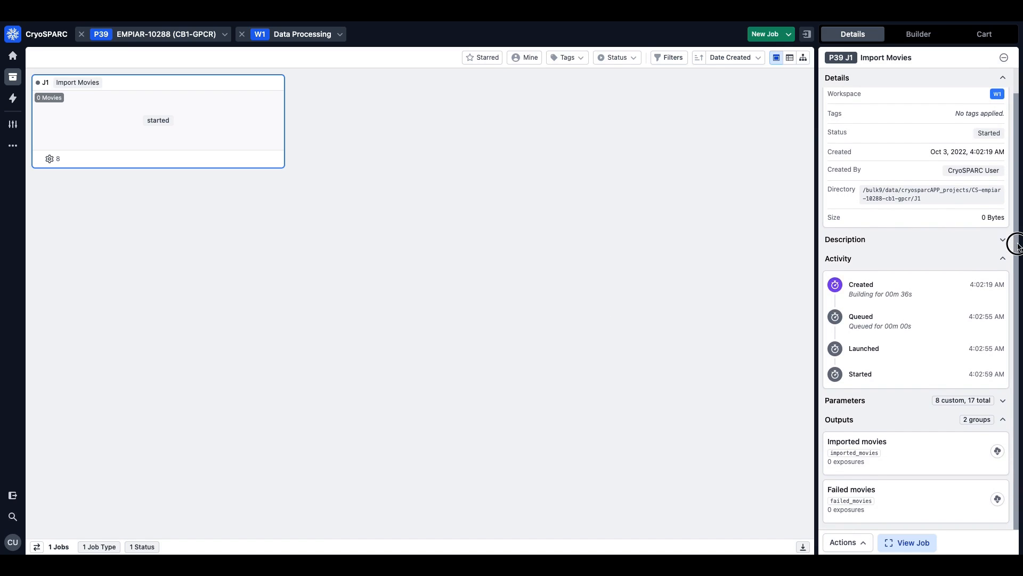
pyautogui.click(879, 402)
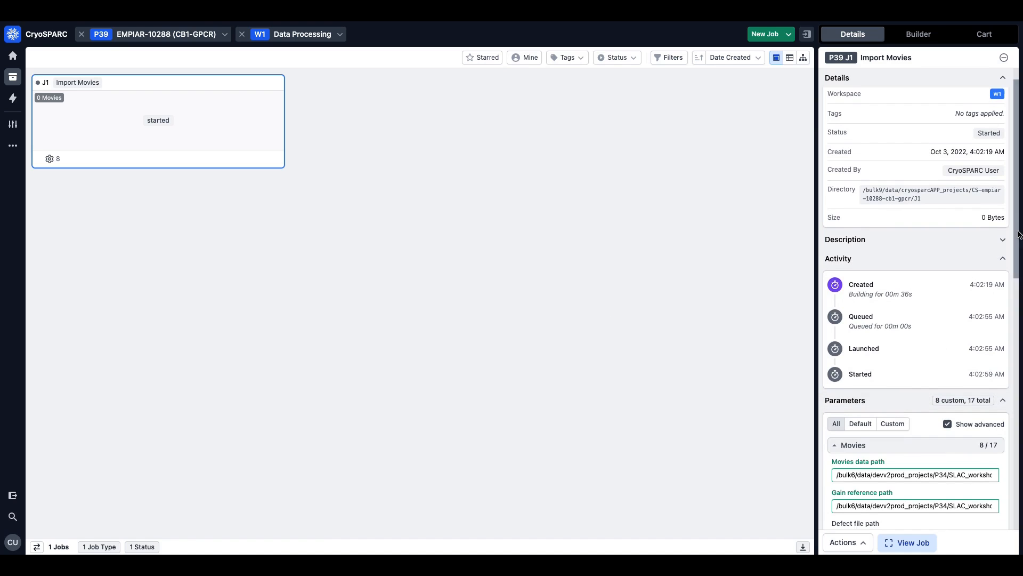
pyautogui.moveTo(1019, 235)
pyautogui.mouseDown()
pyautogui.moveTo(1016, 393)
pyautogui.moveTo(1015, 244)
pyautogui.mouseUp()
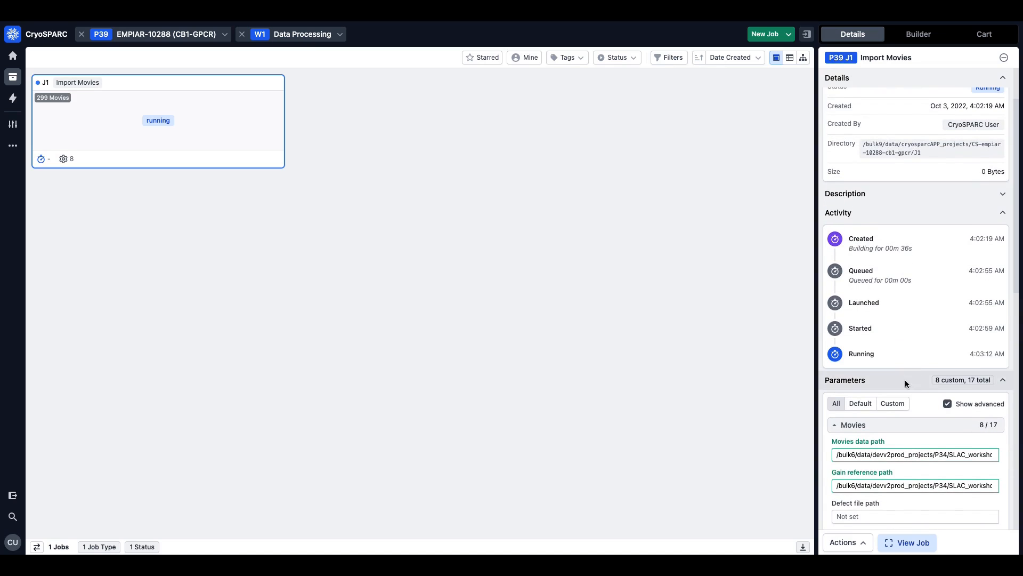
pyautogui.click(905, 380)
pyautogui.click(301, 187)
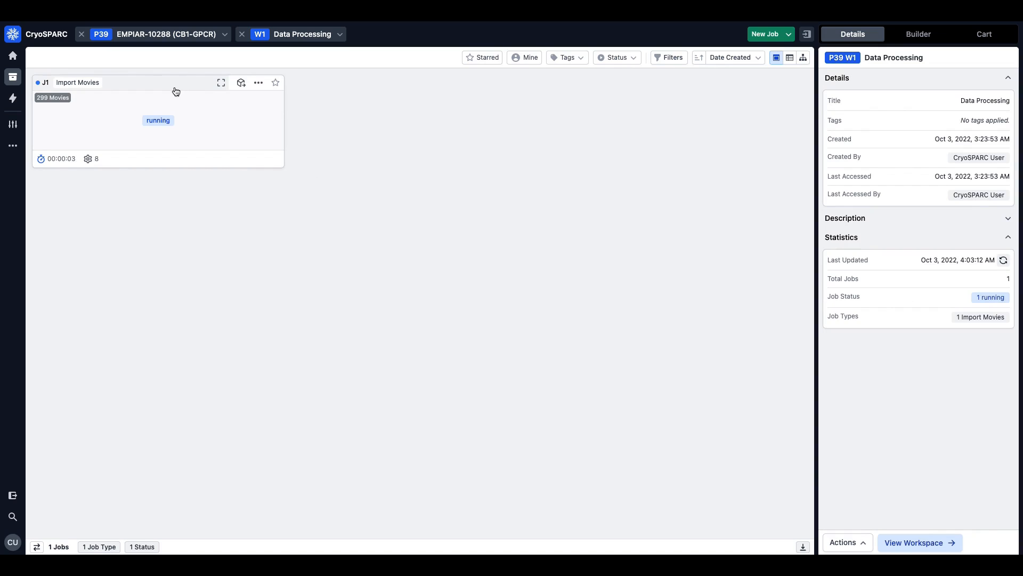
# Open the Import Movies job, look through its event log to the end, and list the imported movies' individual outputs
pyautogui.click(173, 106)
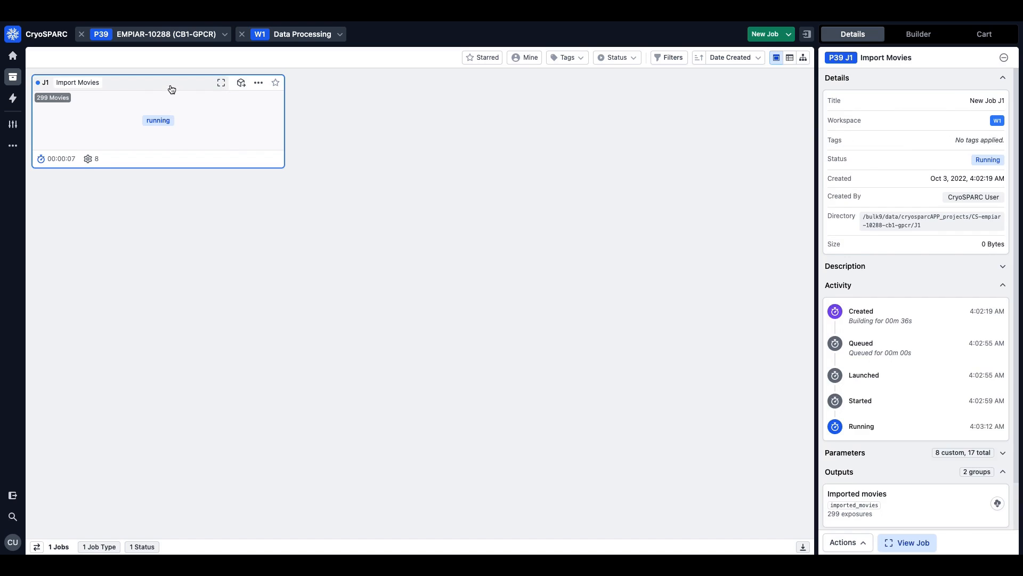
pyautogui.doubleClick(171, 91)
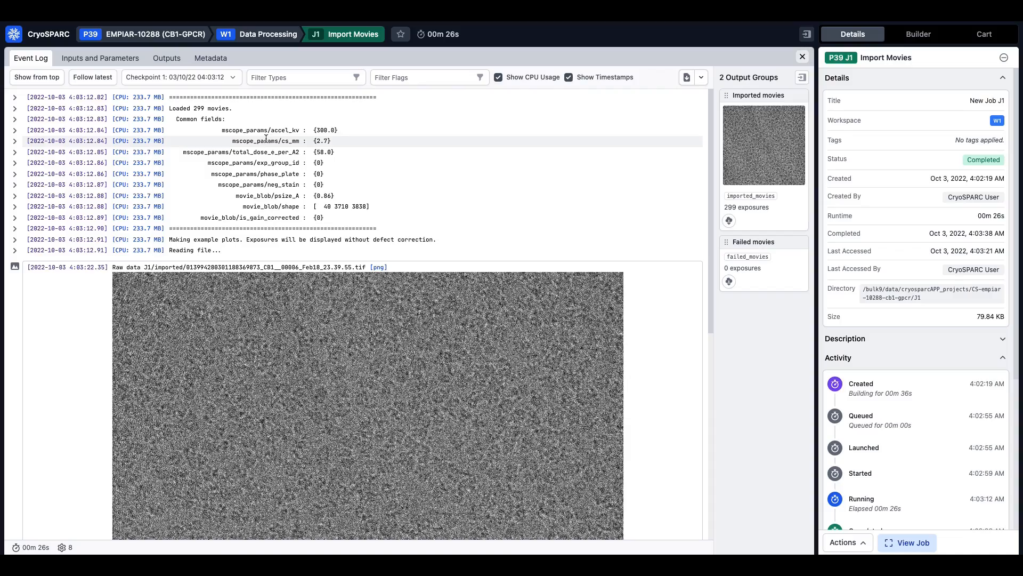
pyautogui.scroll(-15, 266, 139)
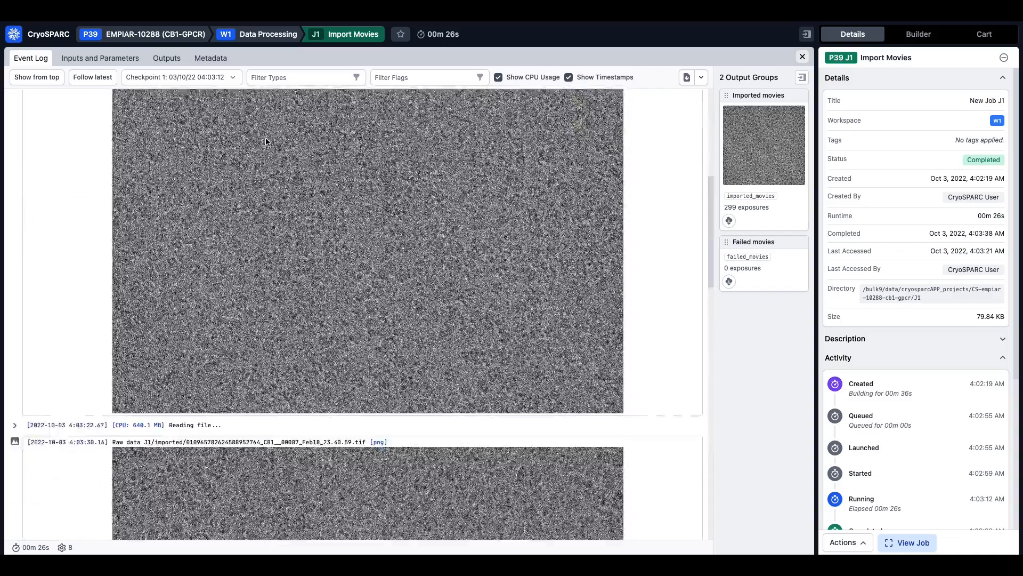
pyautogui.scroll(-8, 266, 141)
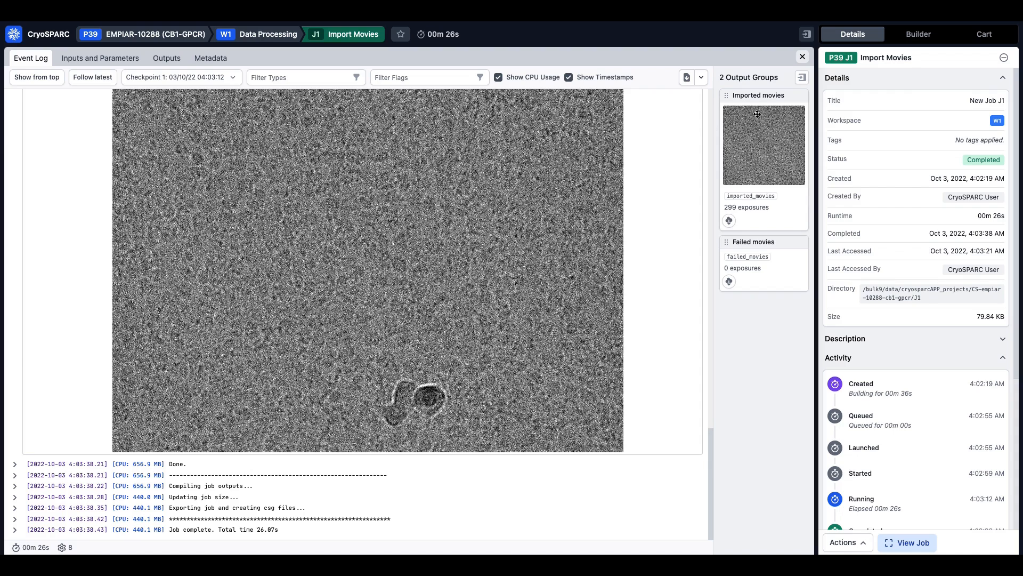
pyautogui.click(729, 221)
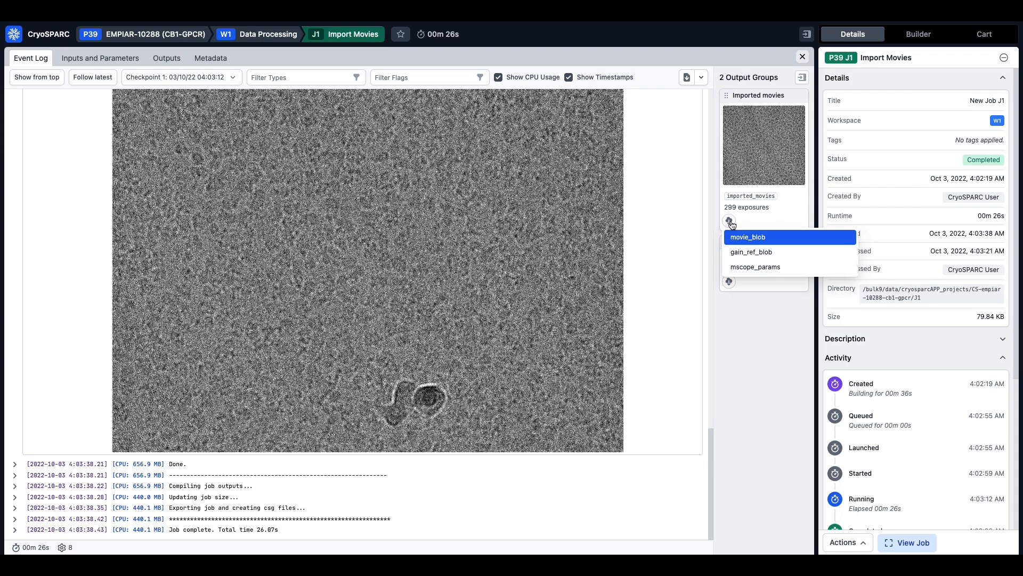
# Leave the Import Movies job's outputs, return to the workspace and inspect the job's card and details
pyautogui.click(746, 307)
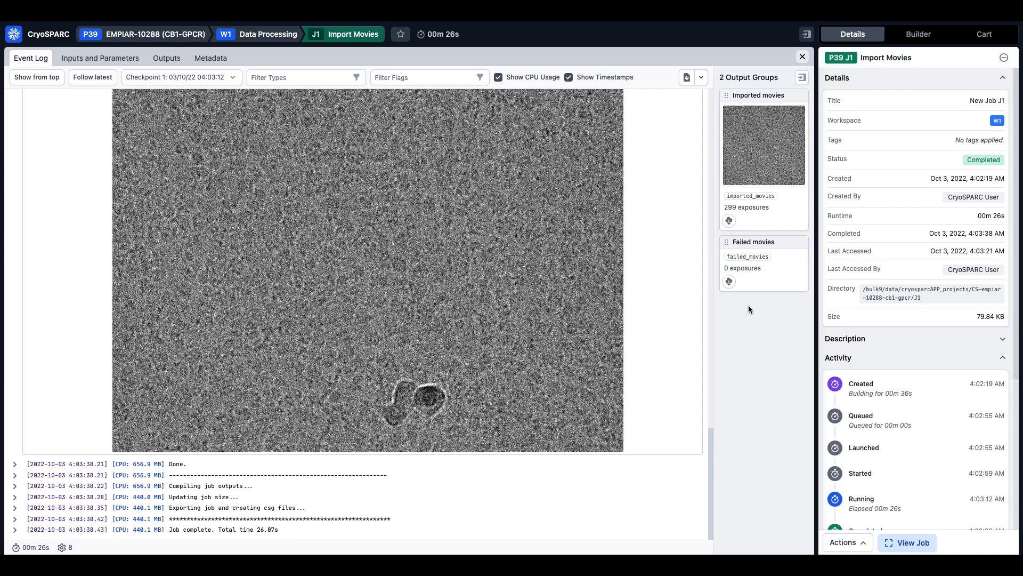
pyautogui.click(803, 57)
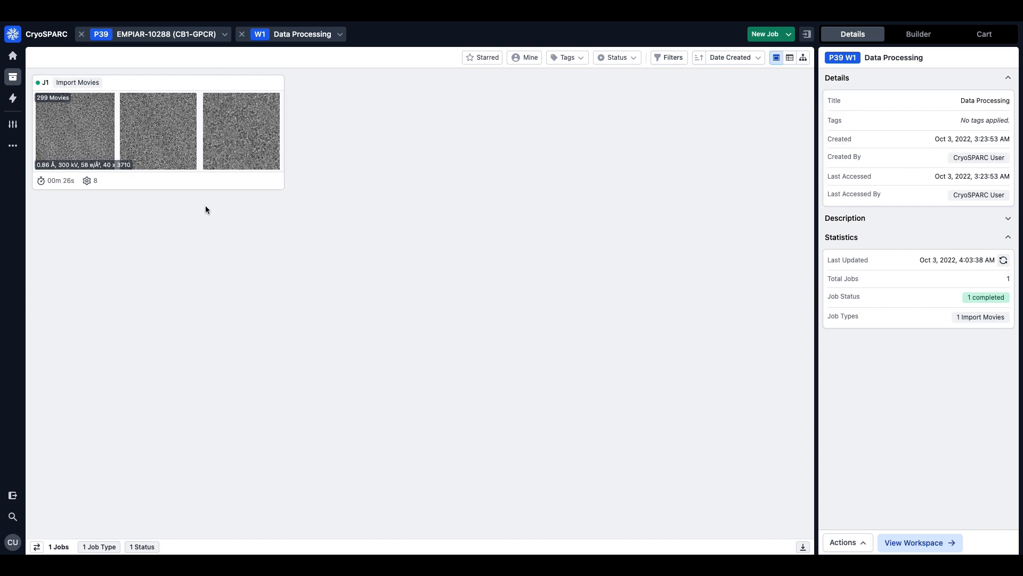
pyautogui.moveTo(65, 185)
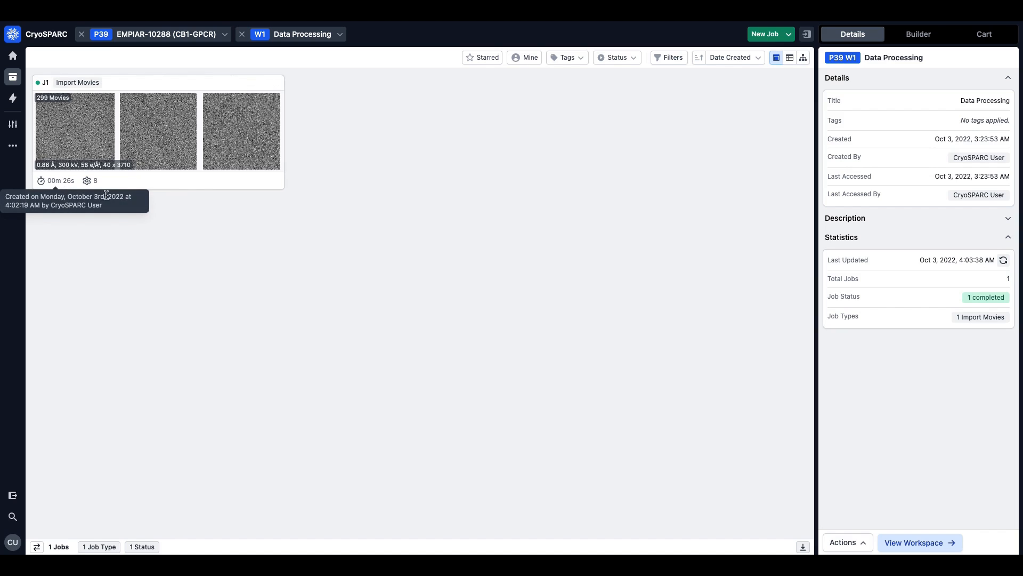
pyautogui.click(187, 178)
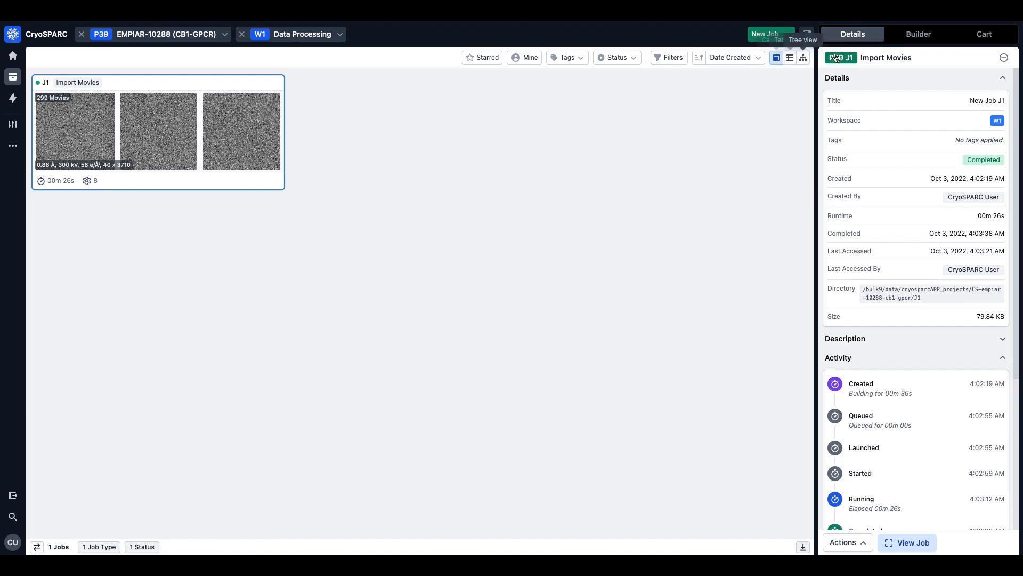
# Find the Patch Motion Correction job type by searching for "patch" and create the job in the workspace
pyautogui.click(920, 35)
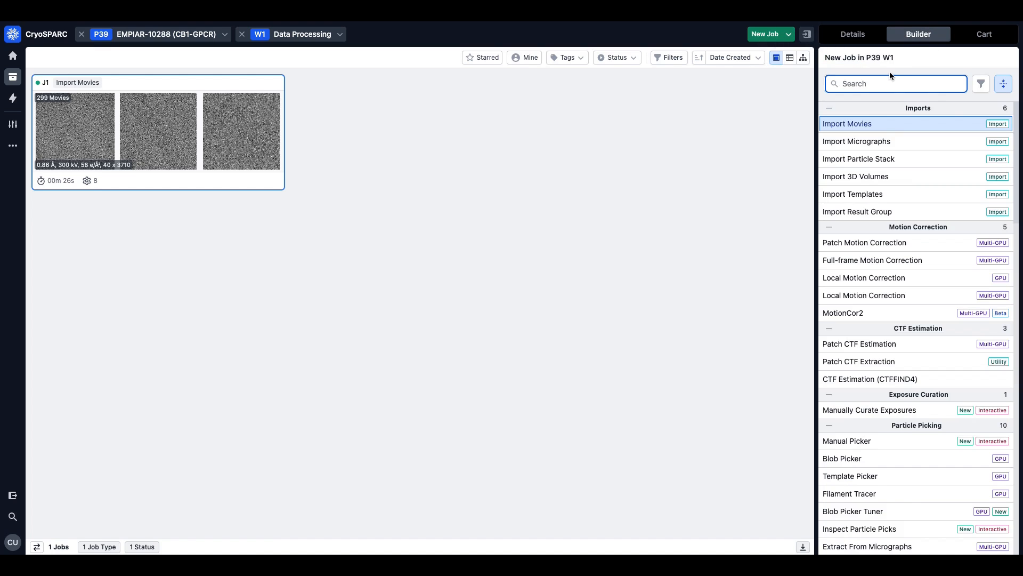
pyautogui.write('patch')
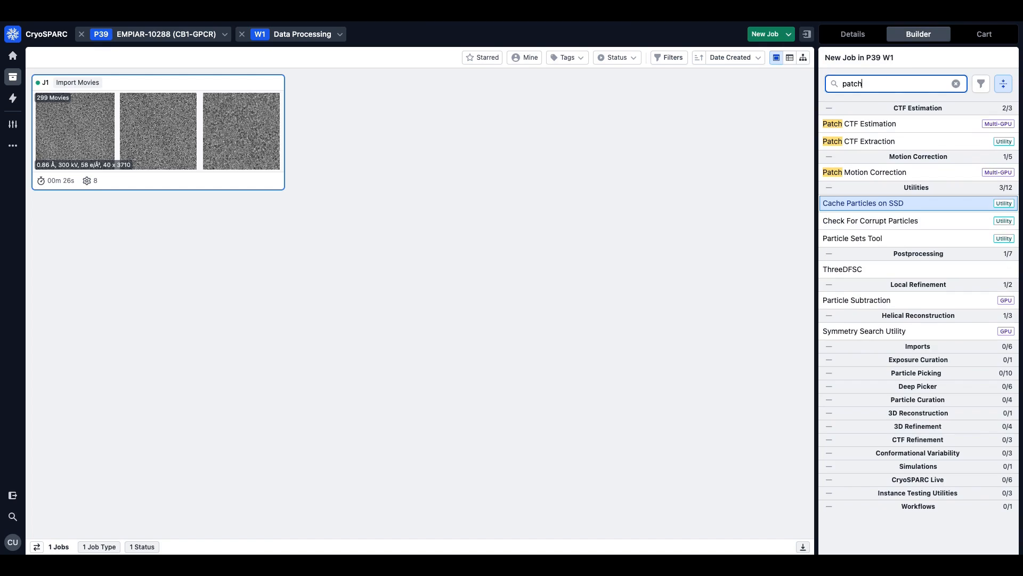
pyautogui.press('Up')
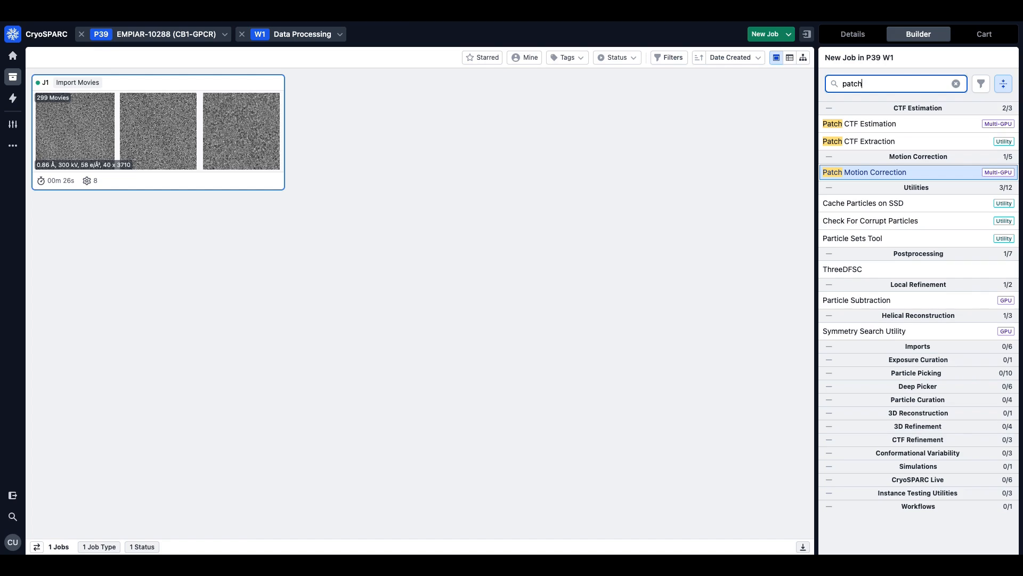
pyautogui.press('Return')
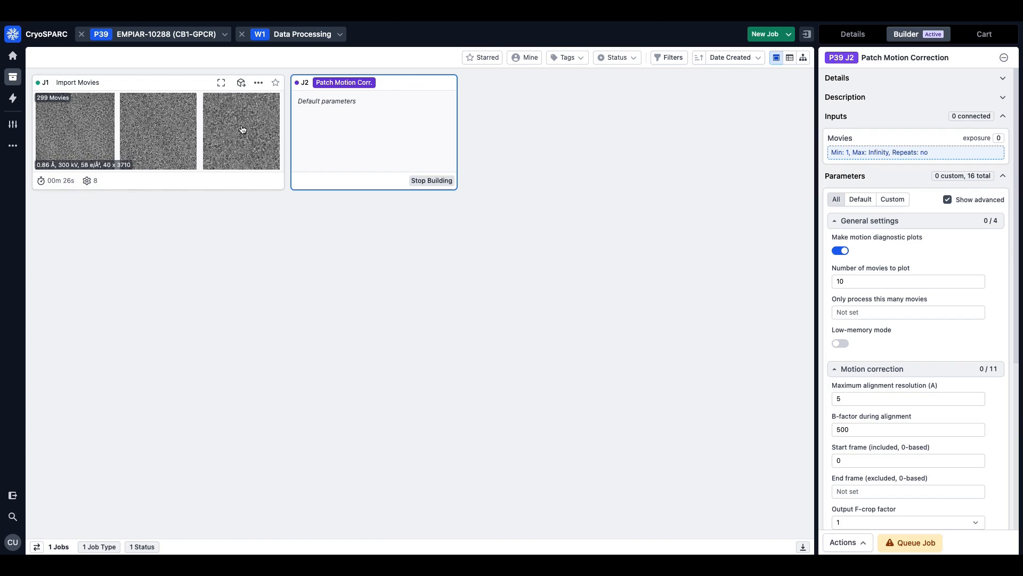
# Connect J1's imported movies to the Movies input of the Patch Motion Correction job, check the connected group and return to the workspace
pyautogui.click(205, 87)
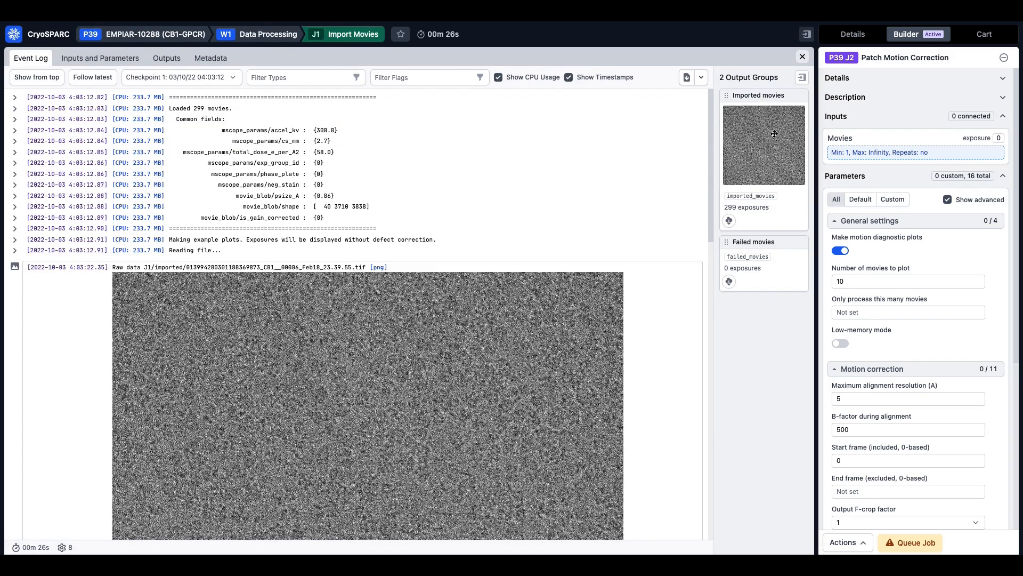
pyautogui.moveTo(760, 141); pyautogui.dragTo(903, 152)
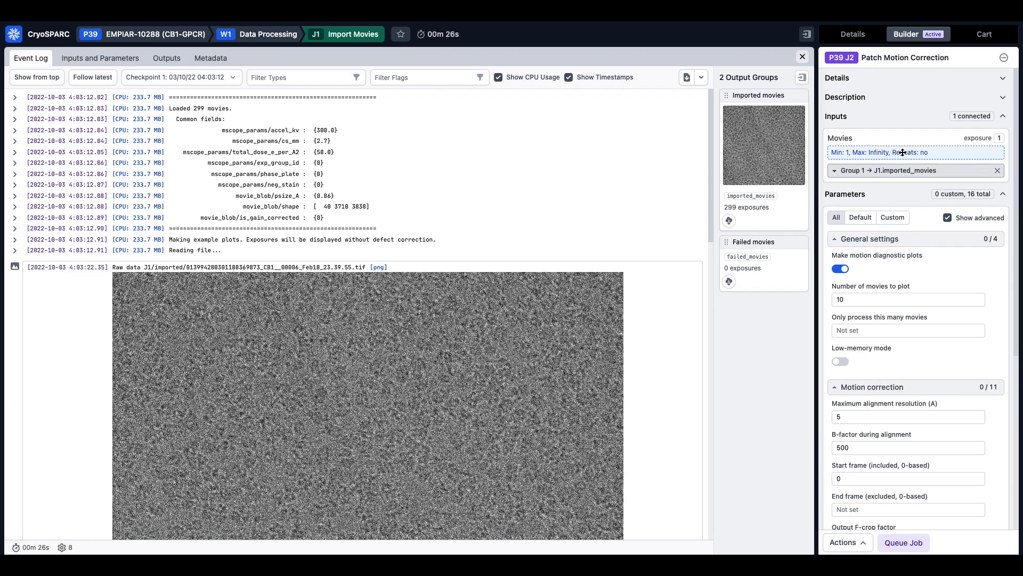
pyautogui.click(887, 171)
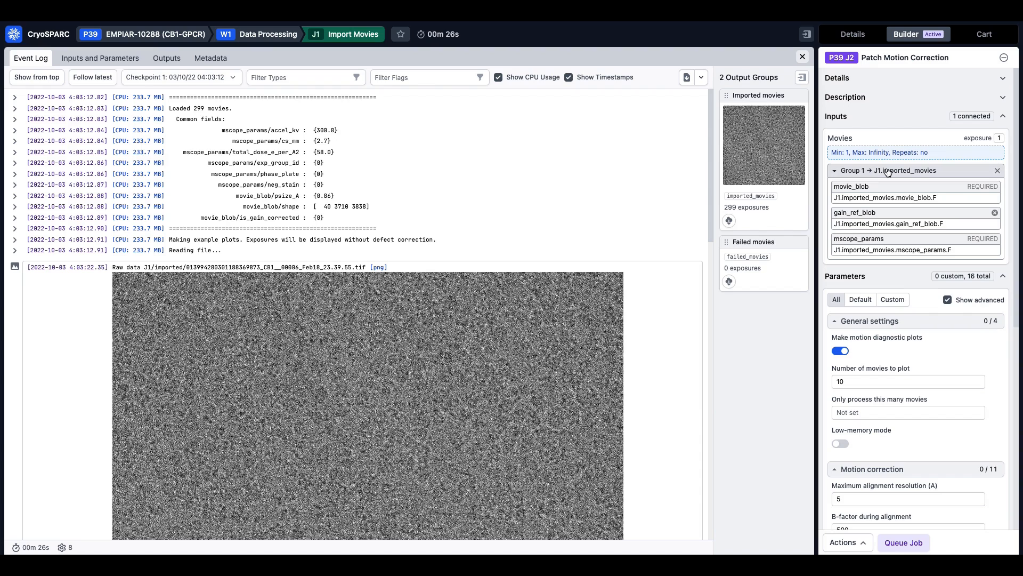
pyautogui.click(802, 57)
# Set the number of GPUs to parallelize to 4 and queue the Patch Motion Correction job to the cryoem10 lane
pyautogui.scroll(-7, 889, 178)
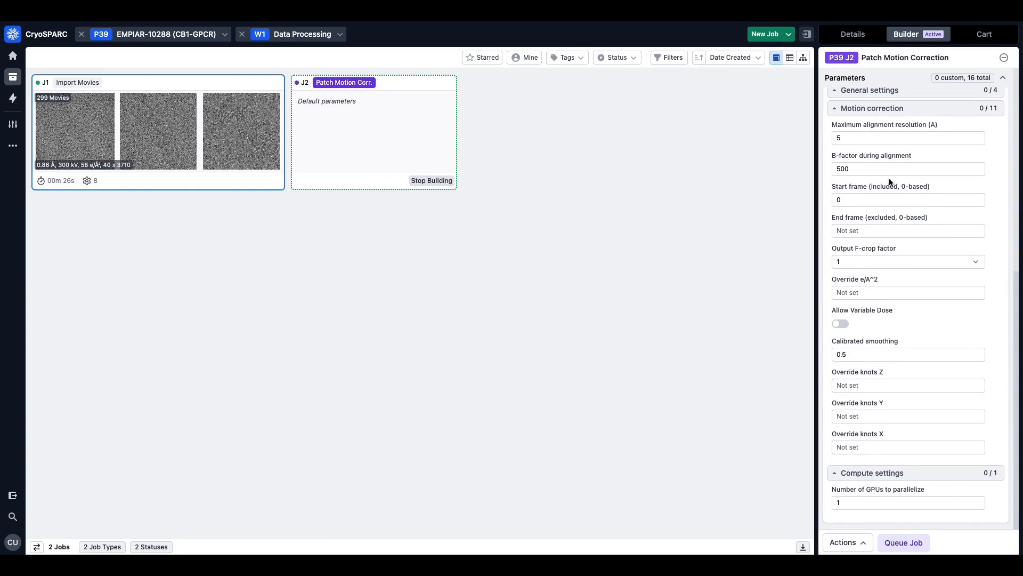
pyautogui.click(856, 503)
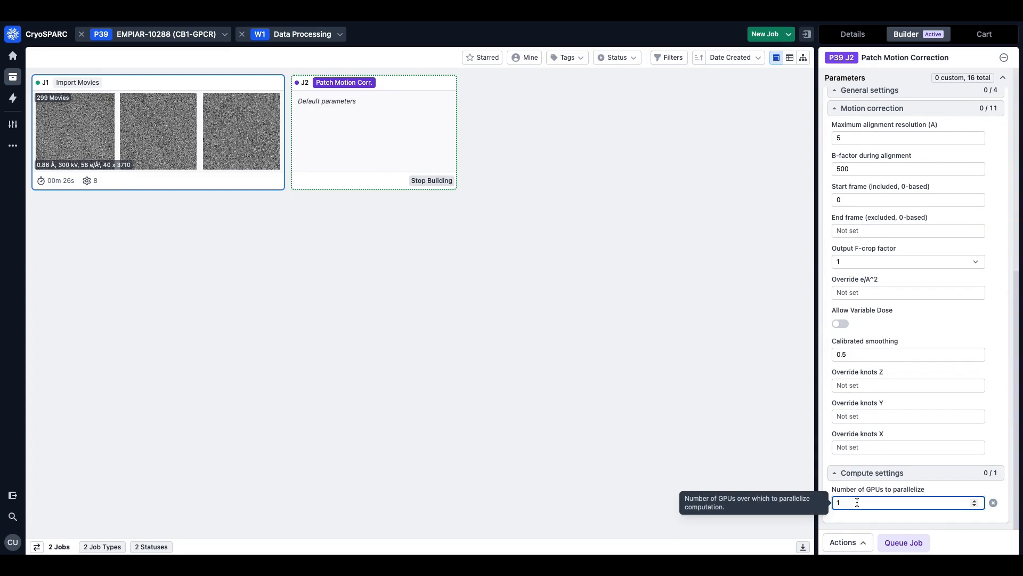
pyautogui.doubleClick(855, 502)
pyautogui.write('4')
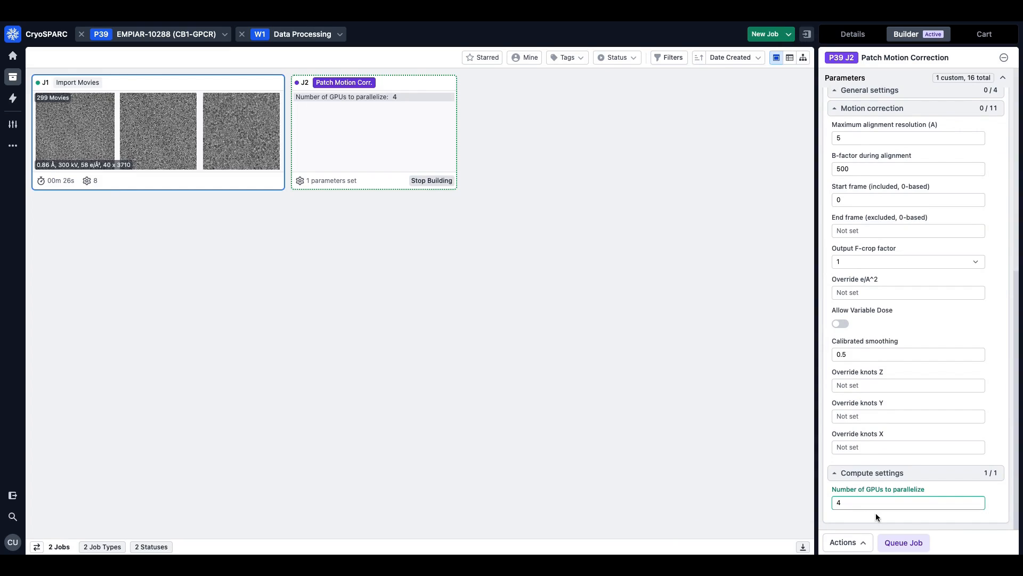
pyautogui.click(903, 542)
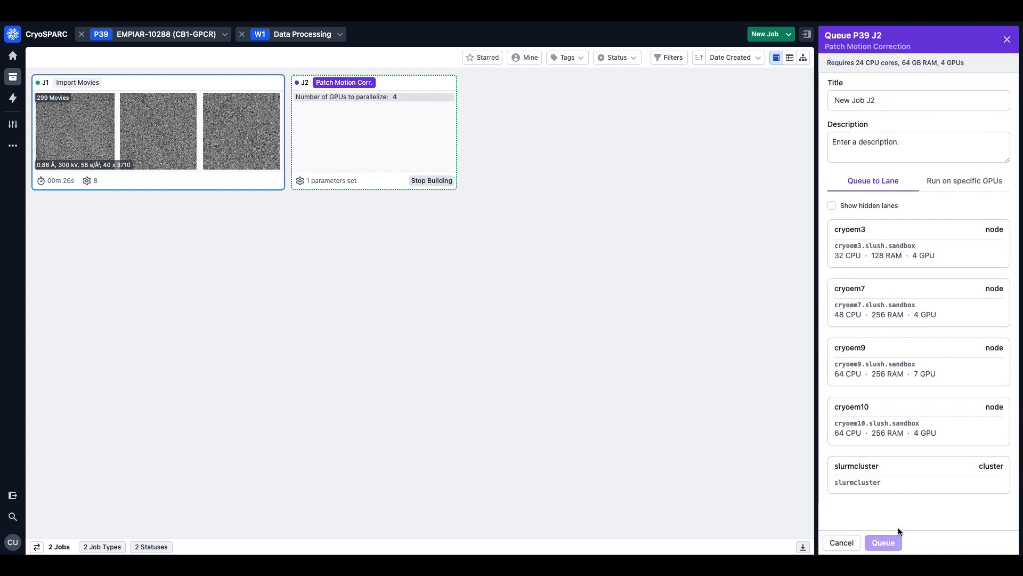
pyautogui.click(887, 428)
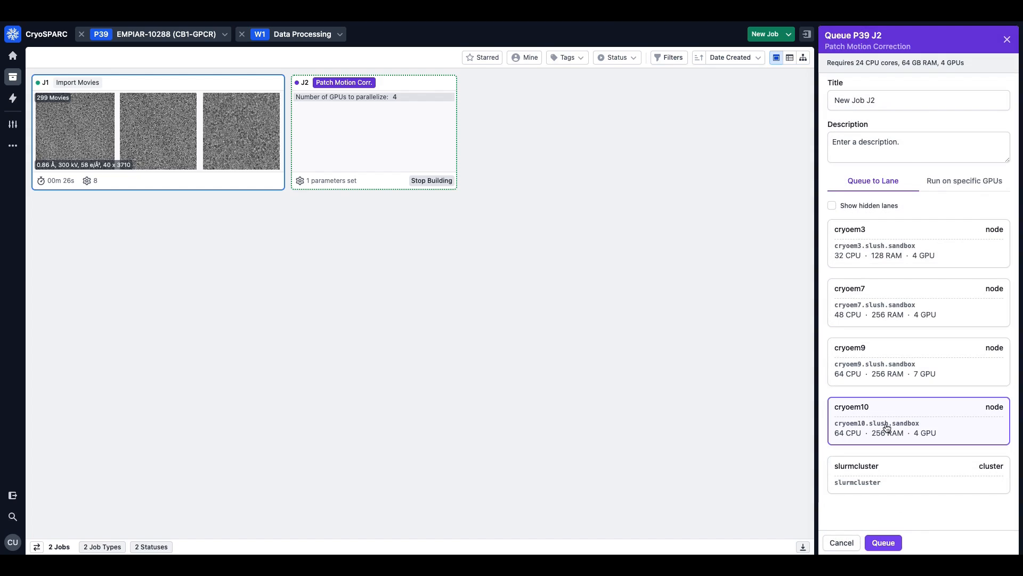
pyautogui.click(884, 543)
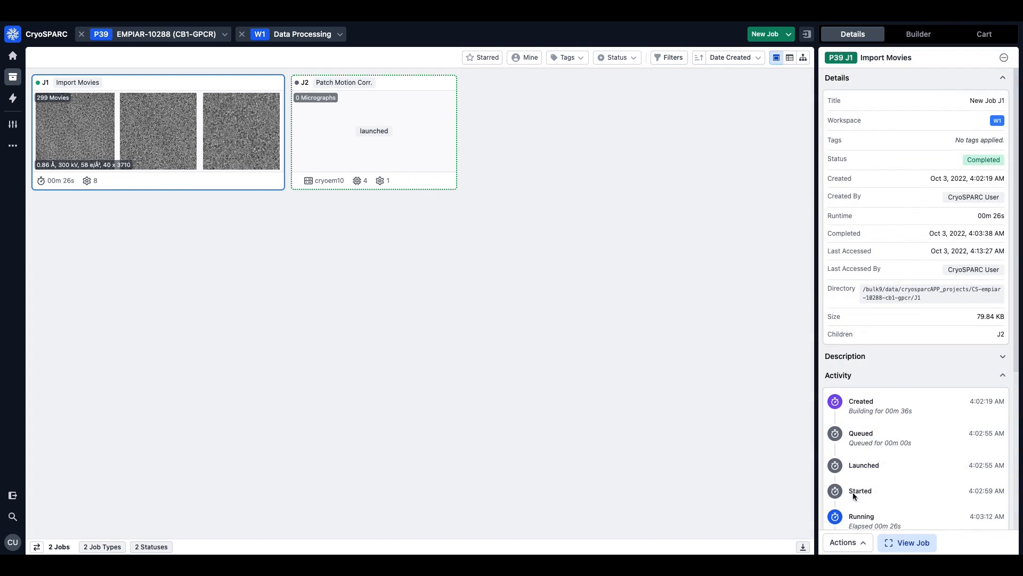
# Add the Micrographs output of the running Patch Motion Correction job to the job cart
pyautogui.click(481, 146)
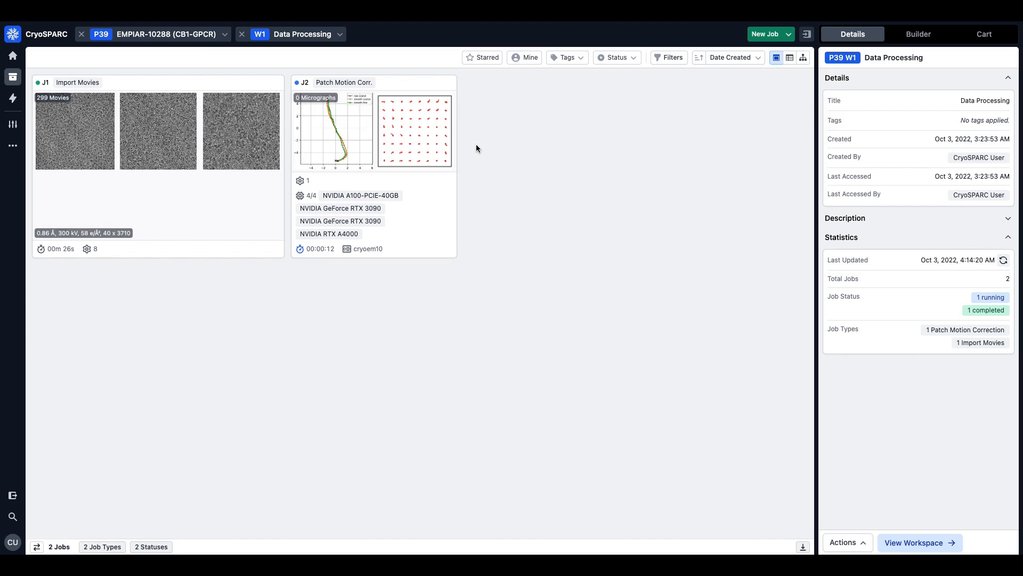
pyautogui.press('s')
pyautogui.press('s')
pyautogui.moveTo(435, 109)
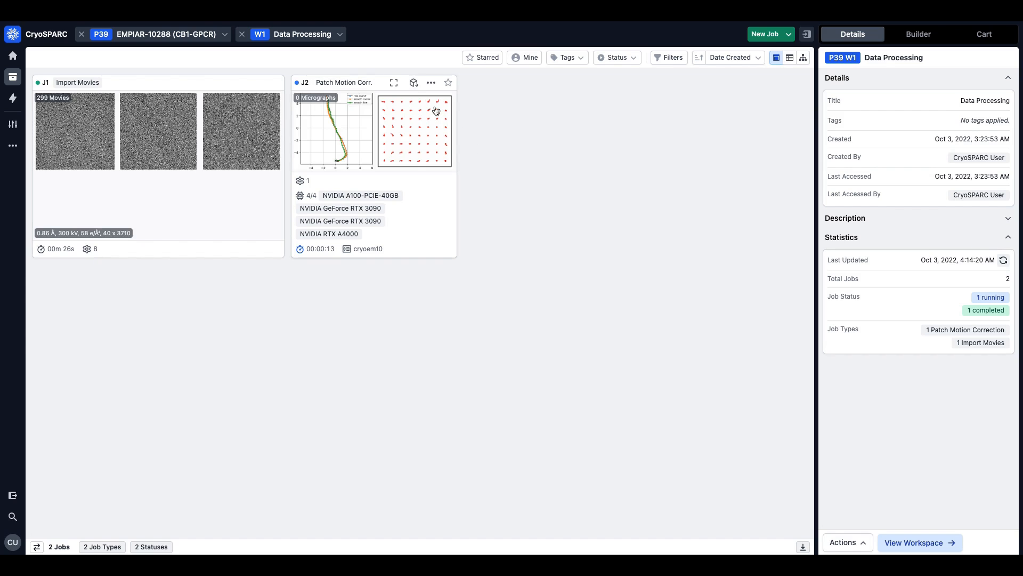
pyautogui.click(414, 85)
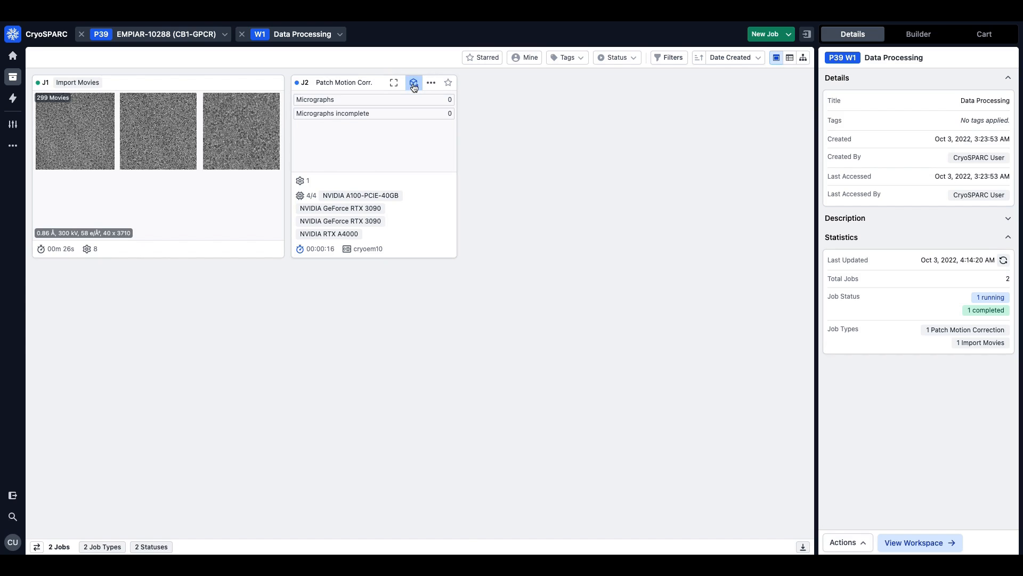
pyautogui.click(420, 99)
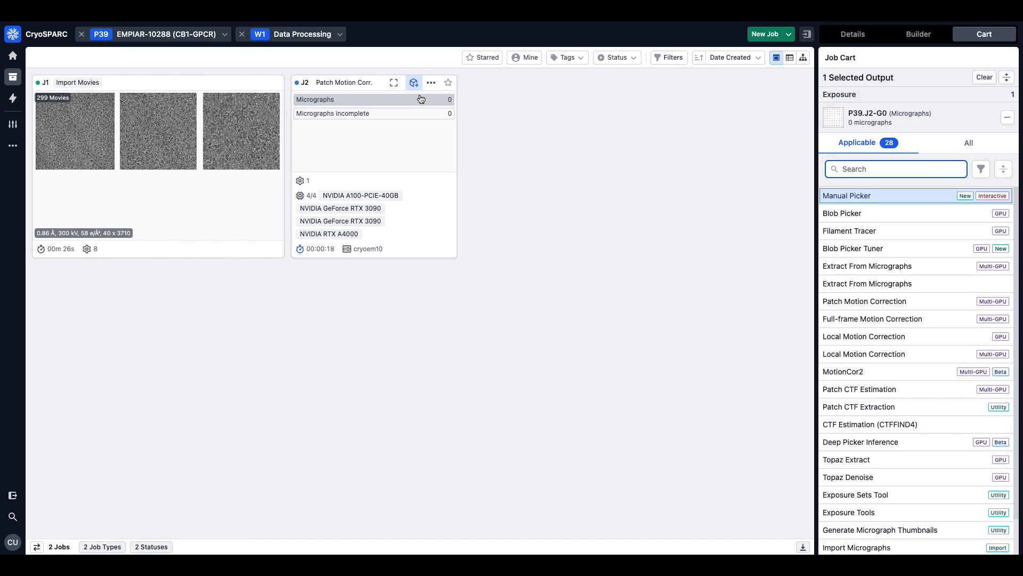
pyautogui.click(414, 83)
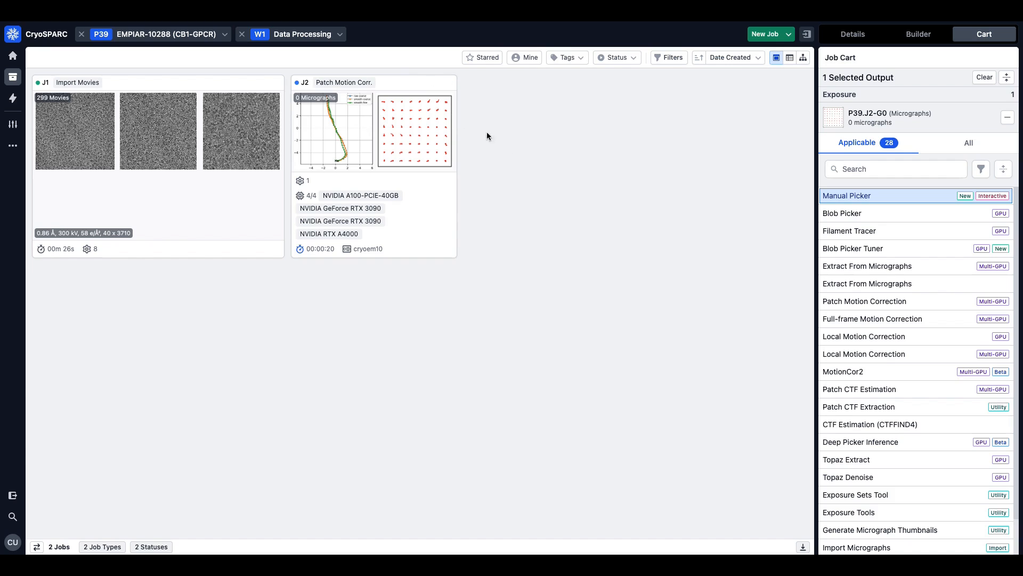
# Create a Patch CTF Estimation job from the micrographs in the job cart
pyautogui.click(886, 173)
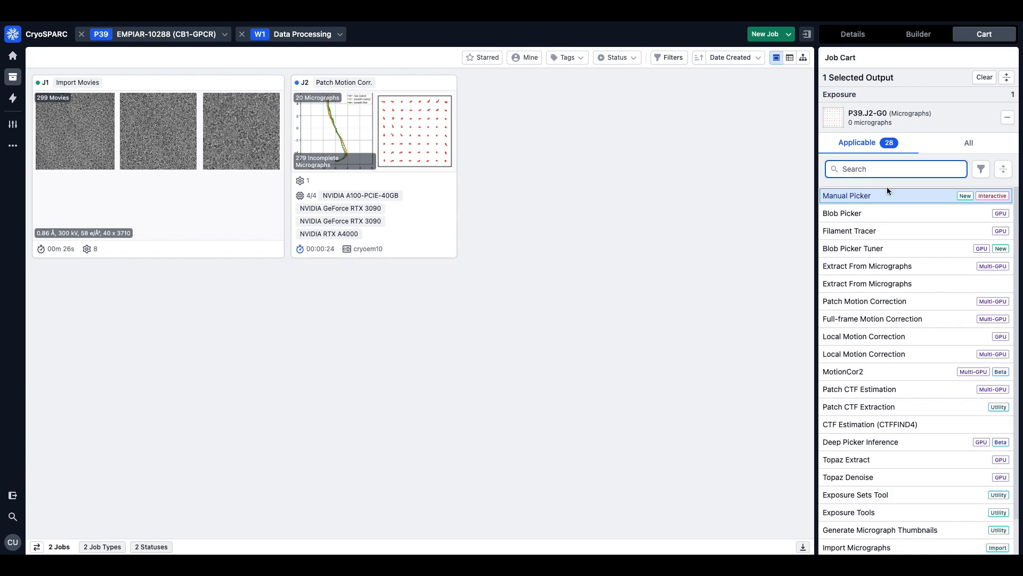
pyautogui.moveTo(900, 394)
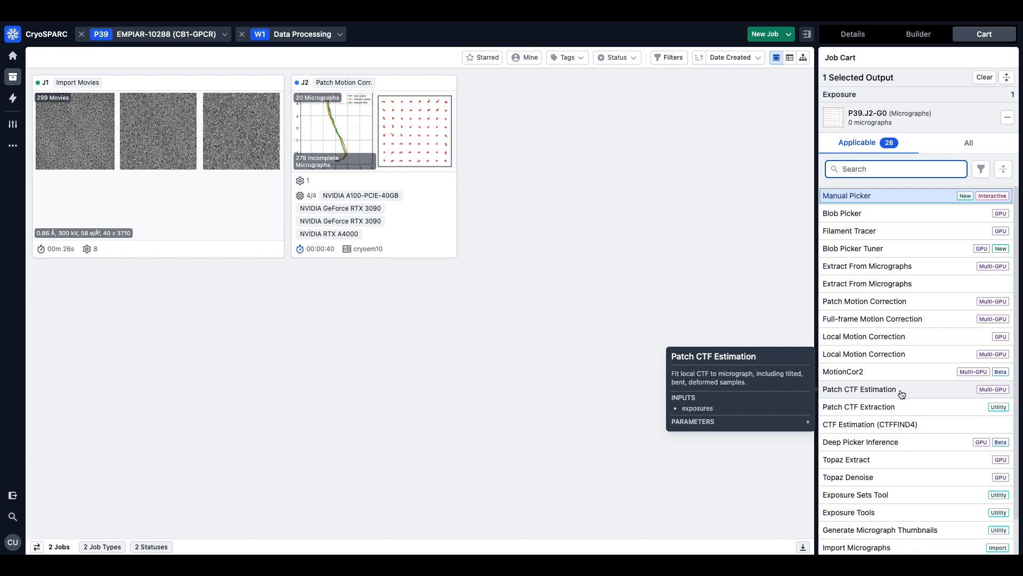
pyautogui.click(902, 394)
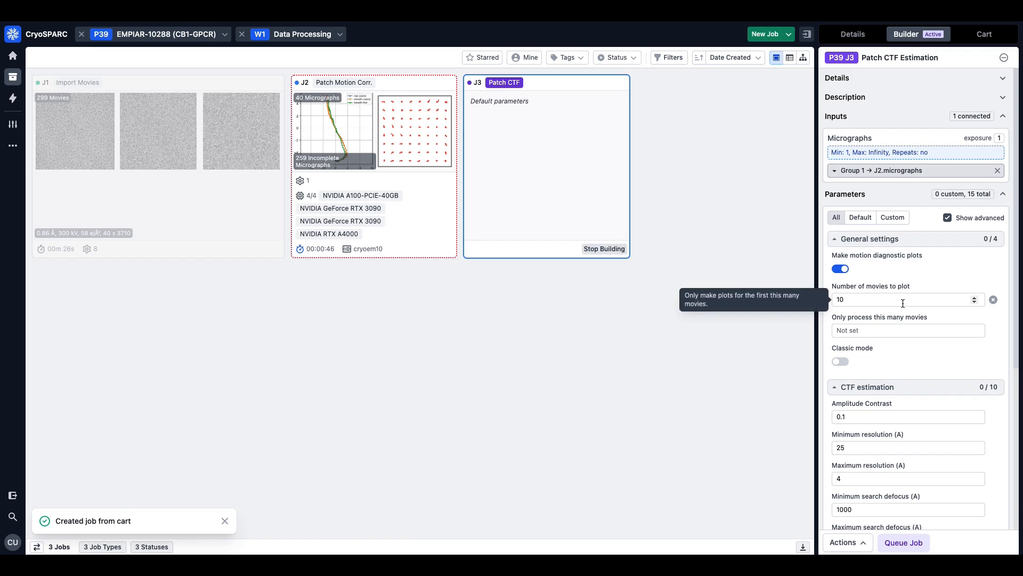
# Set the number of GPUs to parallelize to 4 and queue the Patch CTF Estimation job to the cryoem10 lane
pyautogui.scroll(-5, 905, 345)
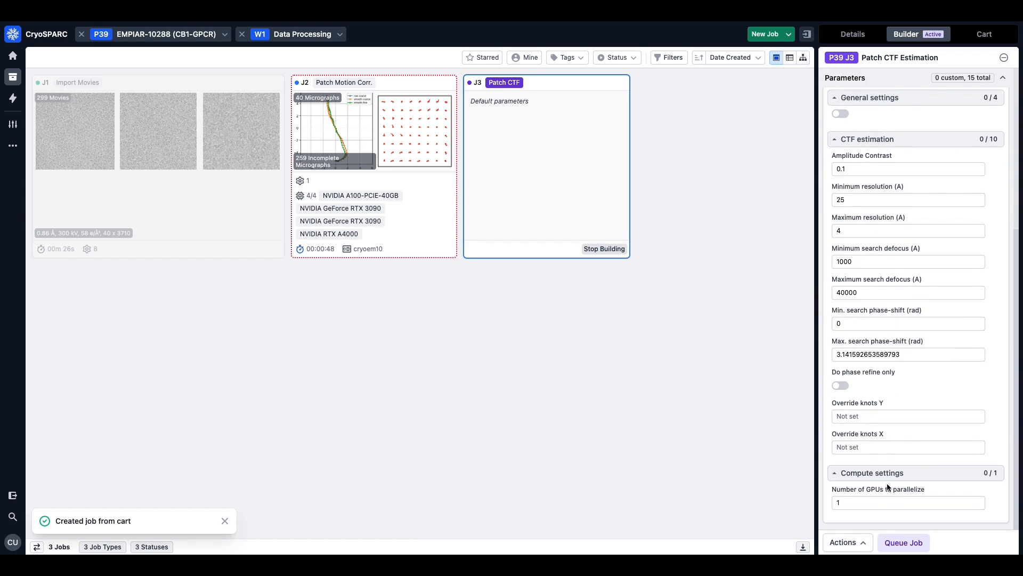
pyautogui.press('BackSpace')
pyautogui.write('4')
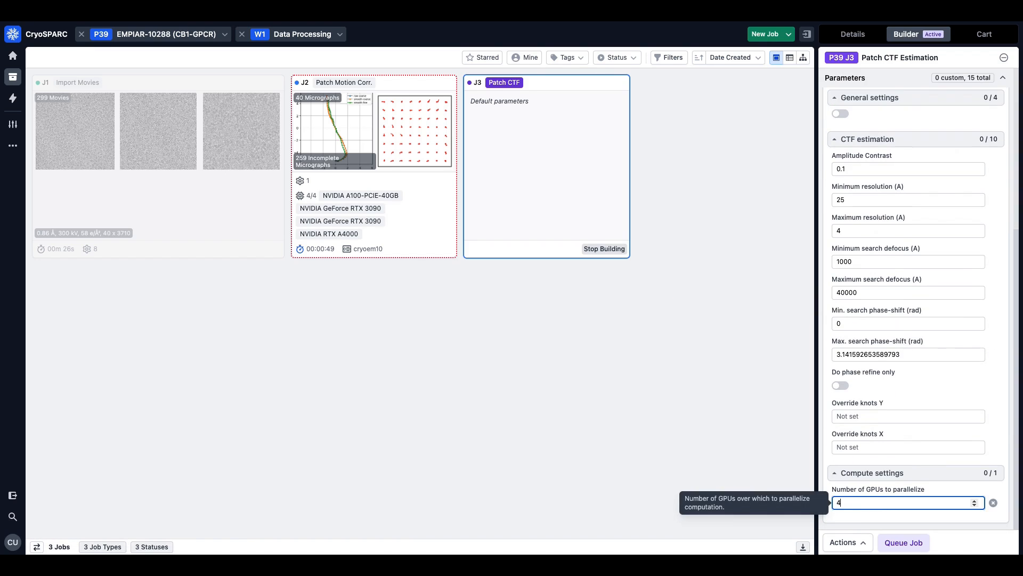
pyautogui.click(904, 513)
pyautogui.click(906, 542)
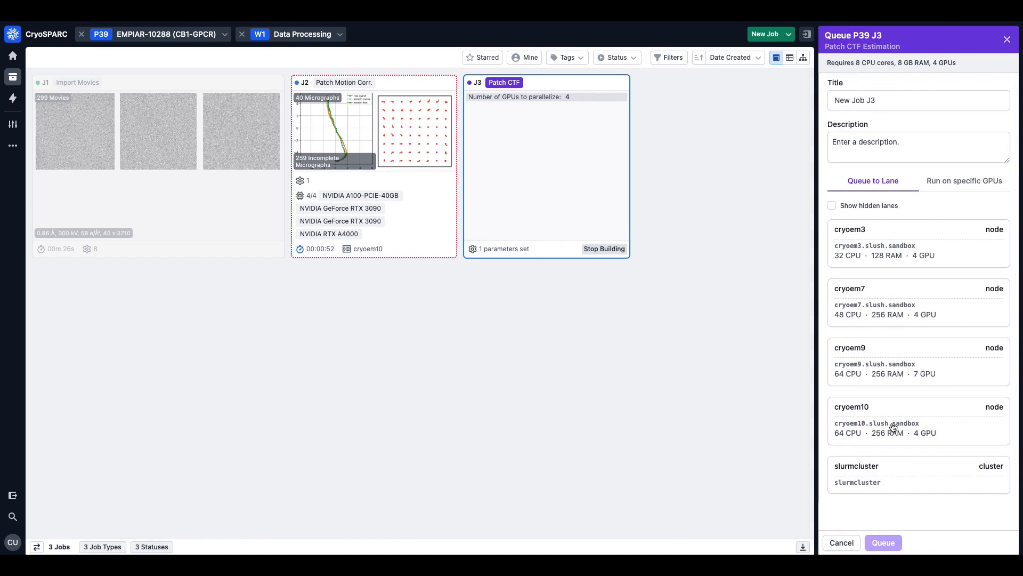
pyautogui.click(893, 429)
pyautogui.click(883, 542)
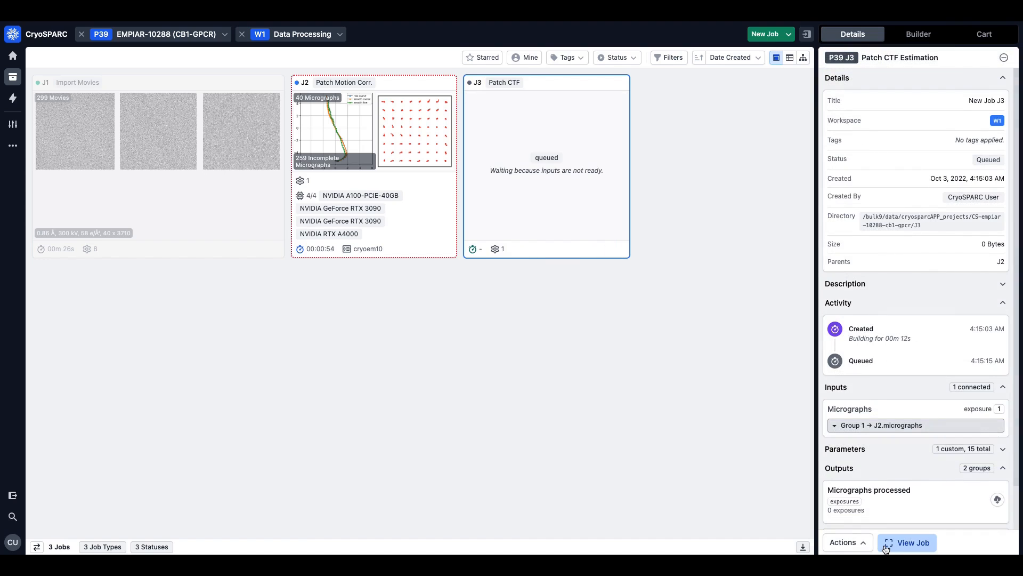
# Queue Exposure Curation as a quick action on the Patch CTF job and open the resulting Manually Curate Exposures job
pyautogui.click(601, 320)
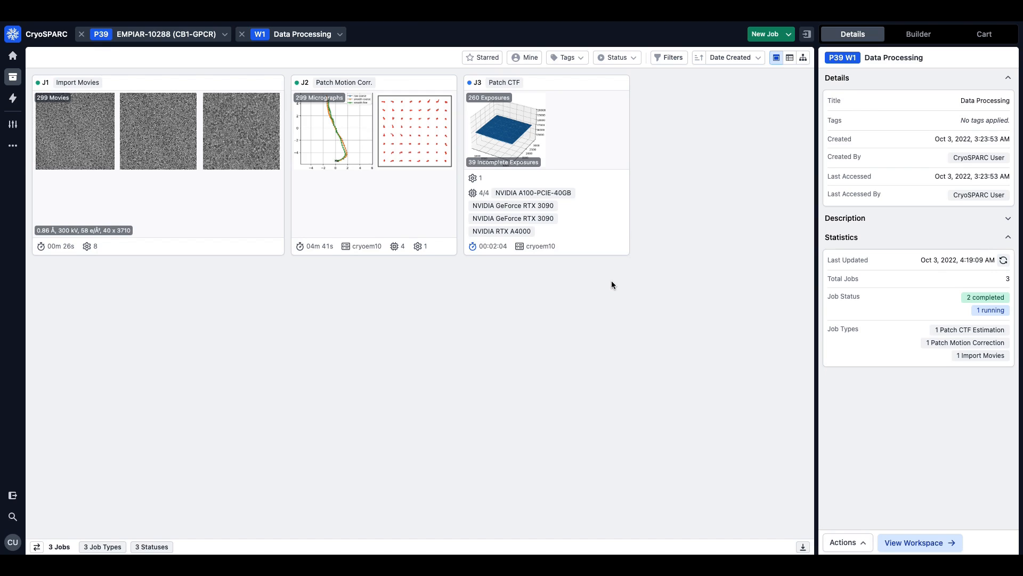
pyautogui.click(597, 230)
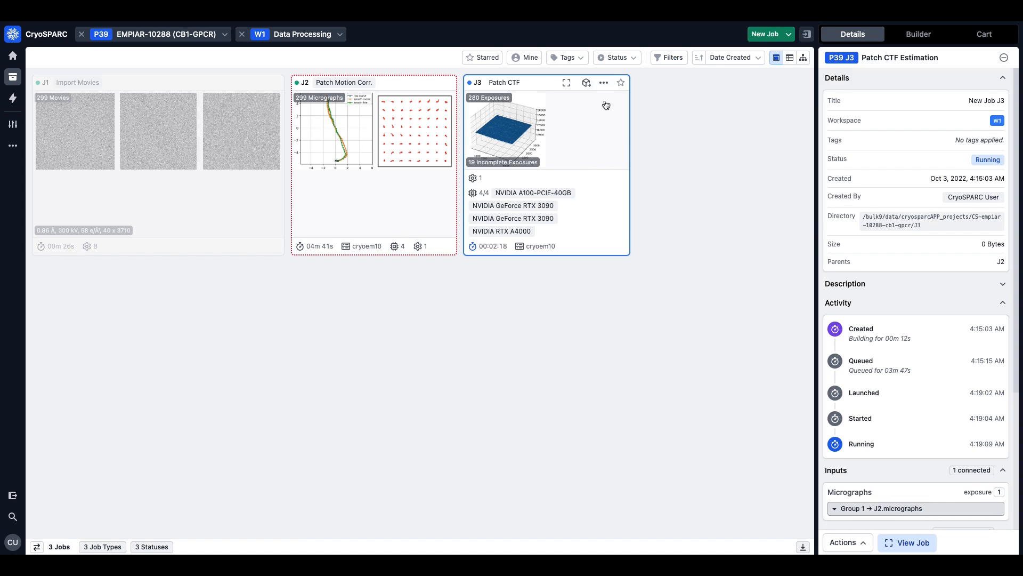
pyautogui.rightClick(604, 141)
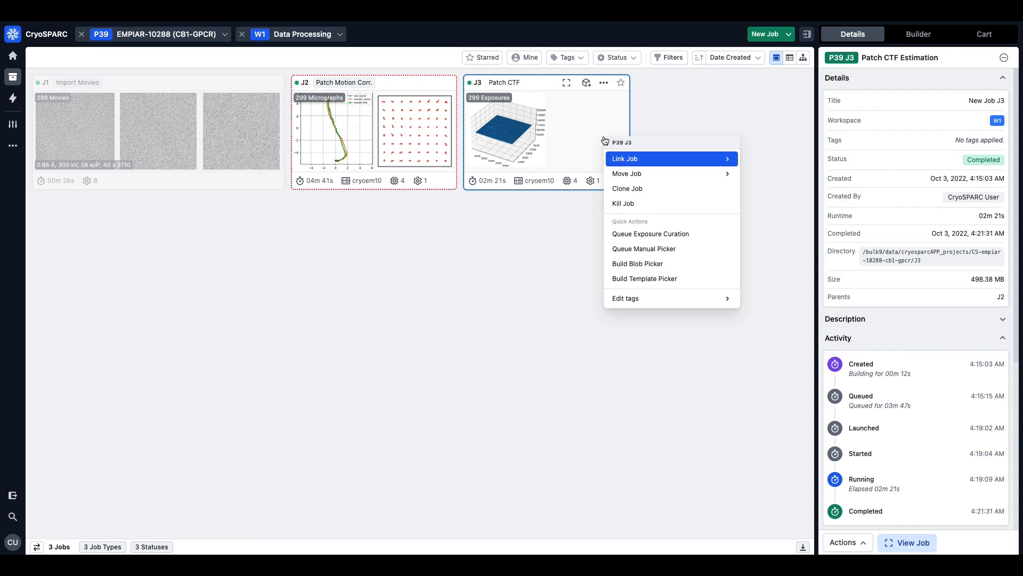
pyautogui.moveTo(622, 175)
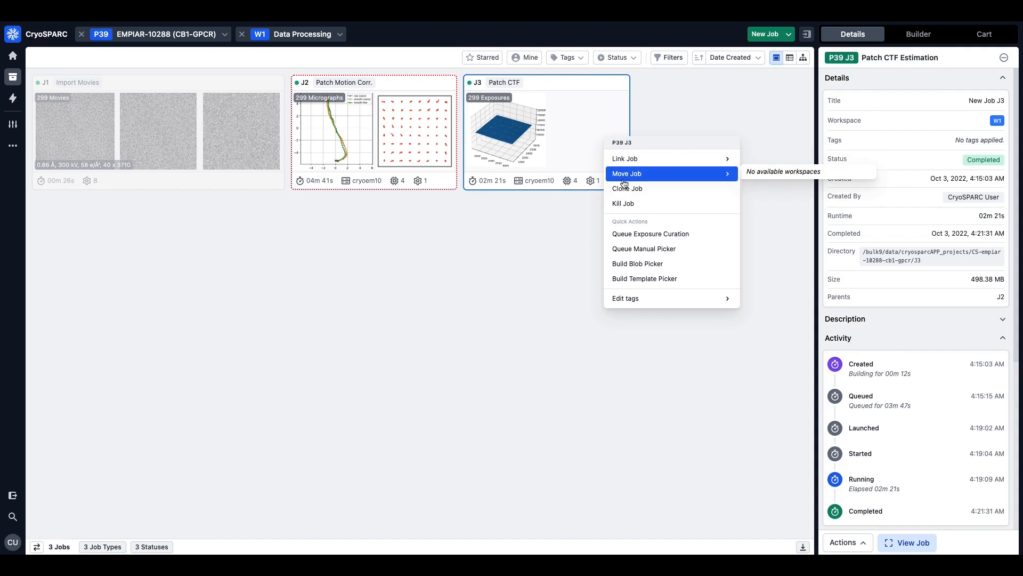
pyautogui.click(638, 237)
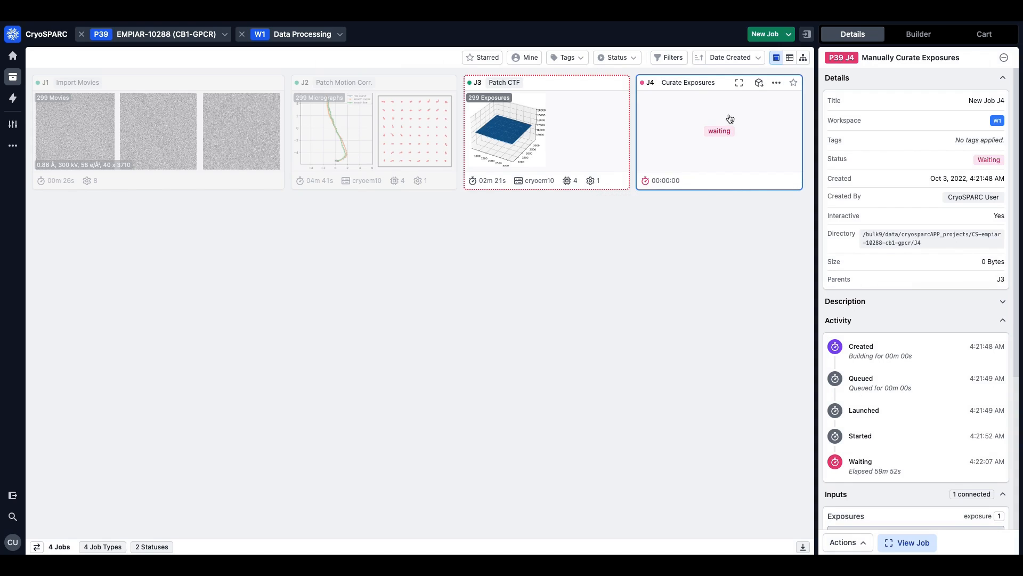
pyautogui.click(725, 84)
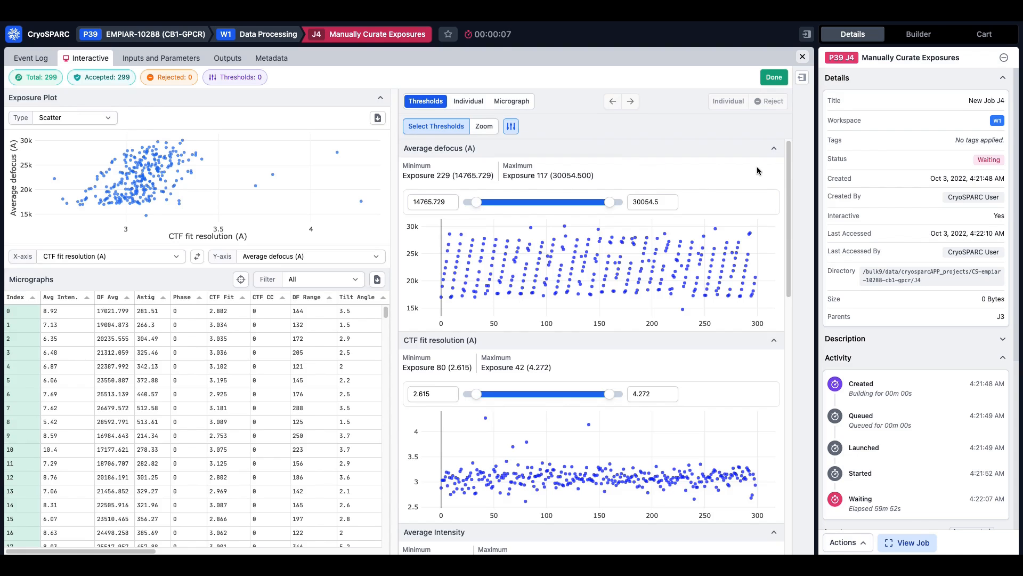
# Examine exposure 45 from the average defocus plot, including its diagnostic plots and its micrograph low-pass filtered to 13 Å
pyautogui.moveTo(789, 173)
pyautogui.mouseDown()
pyautogui.moveTo(793, 358)
pyautogui.moveTo(790, 159)
pyautogui.mouseUp()
pyautogui.moveTo(507, 261)
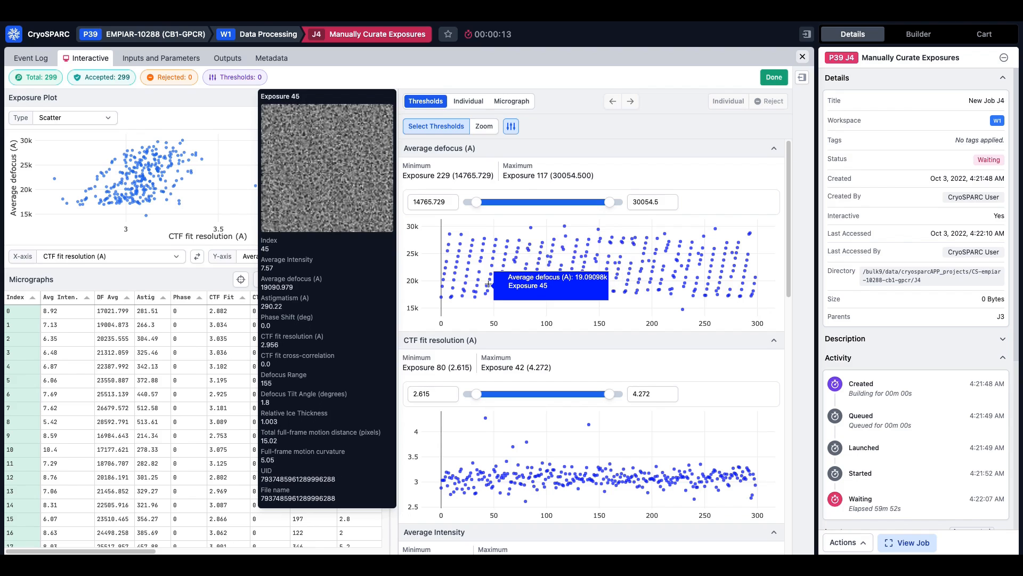
pyautogui.click(488, 288)
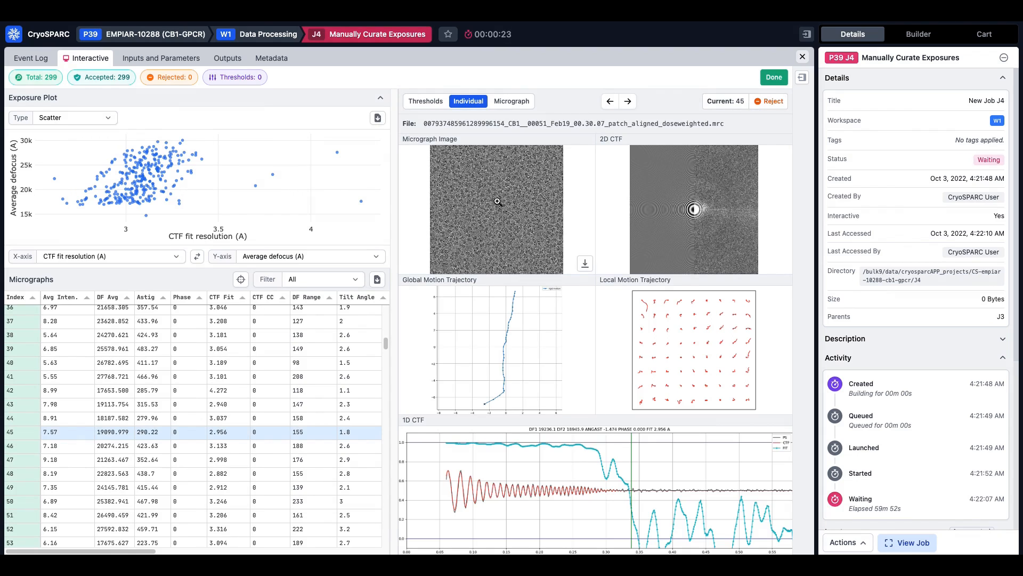
pyautogui.click(526, 107)
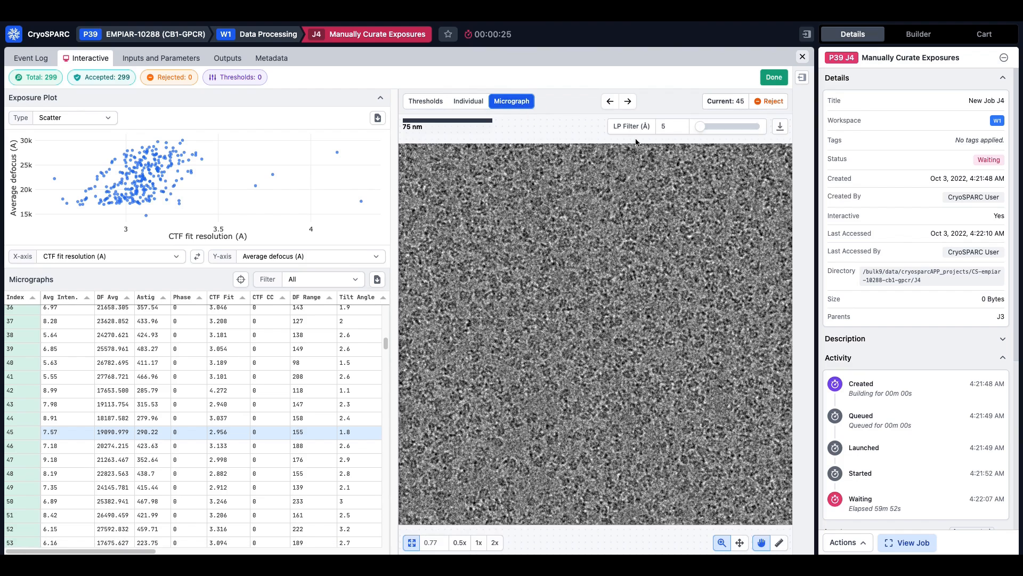
pyautogui.moveTo(700, 128); pyautogui.dragTo(706, 128)
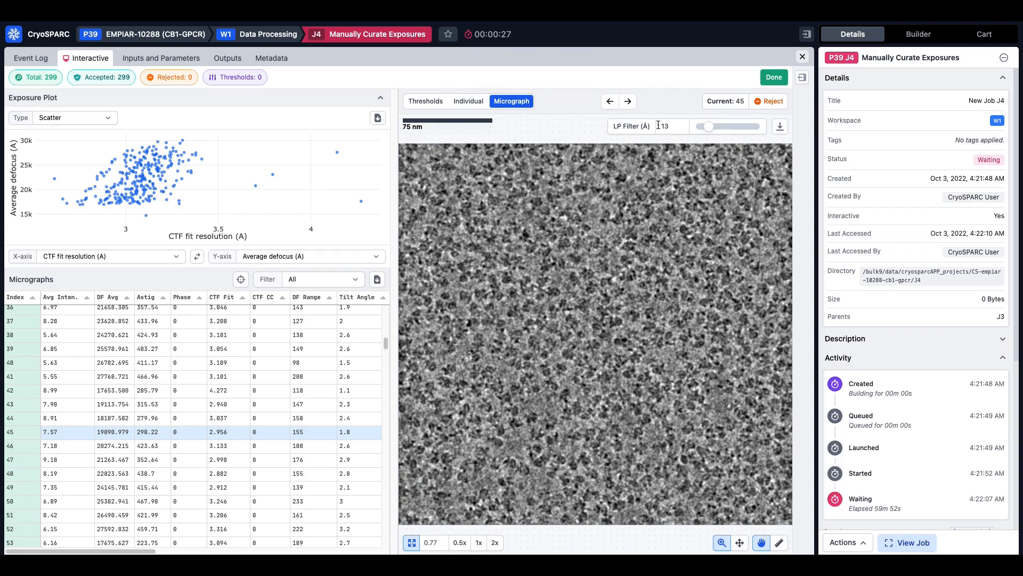
# Set a curation threshold on CTF fit resolution with a maximum of 3.5 Å
pyautogui.click(432, 104)
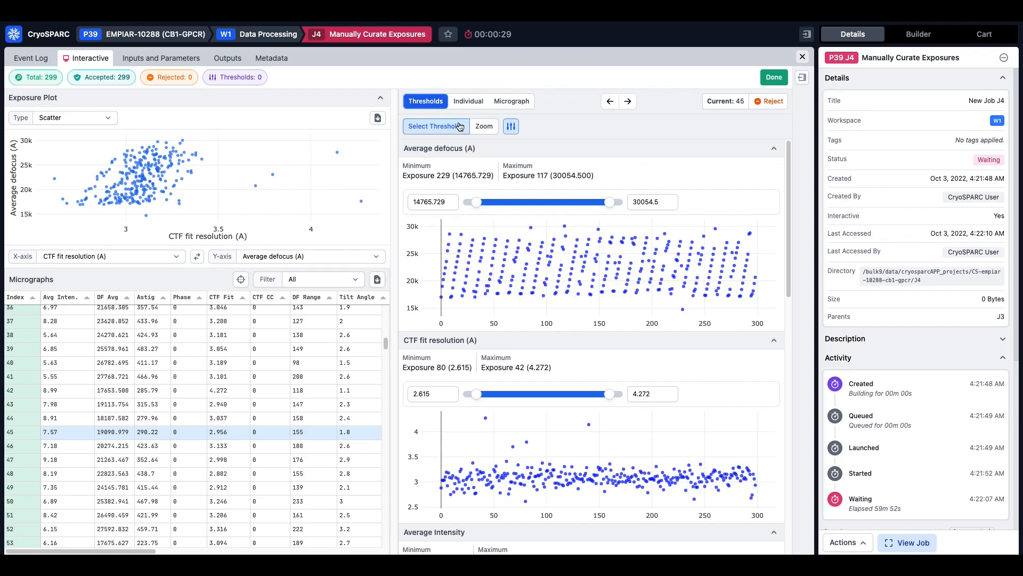
pyautogui.doubleClick(643, 394)
pyautogui.write('3.5')
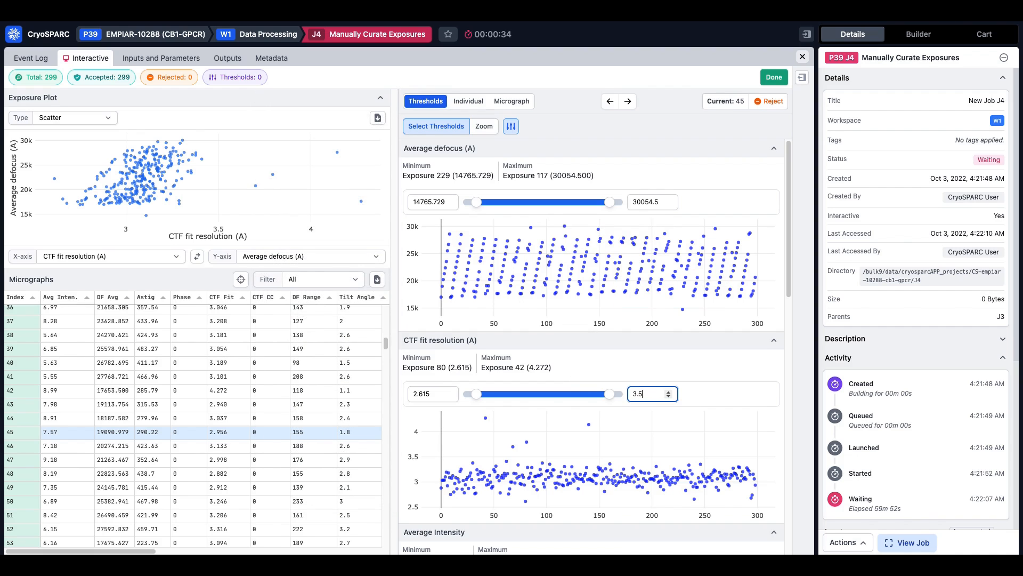
pyautogui.press('Return')
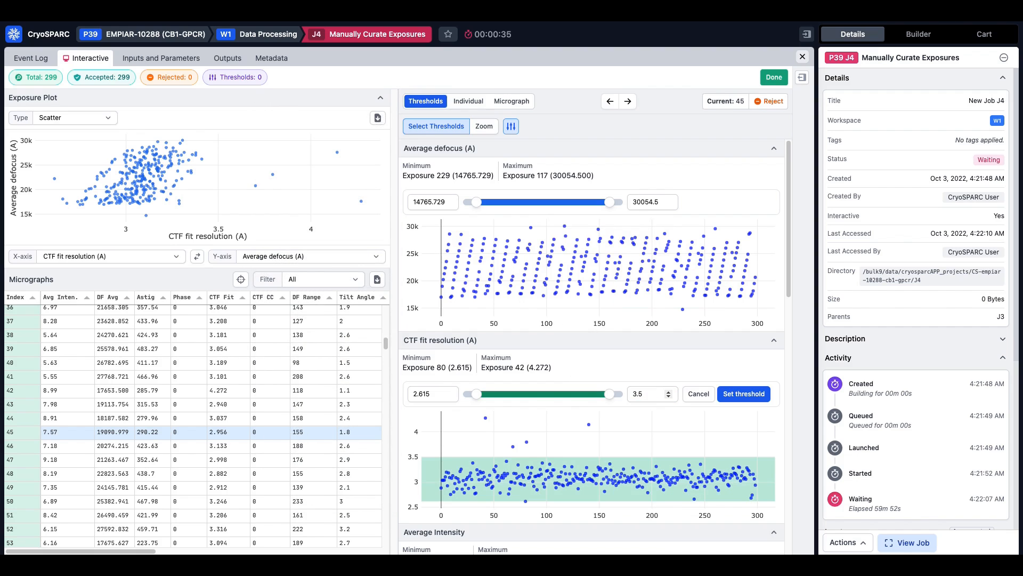
pyautogui.click(728, 394)
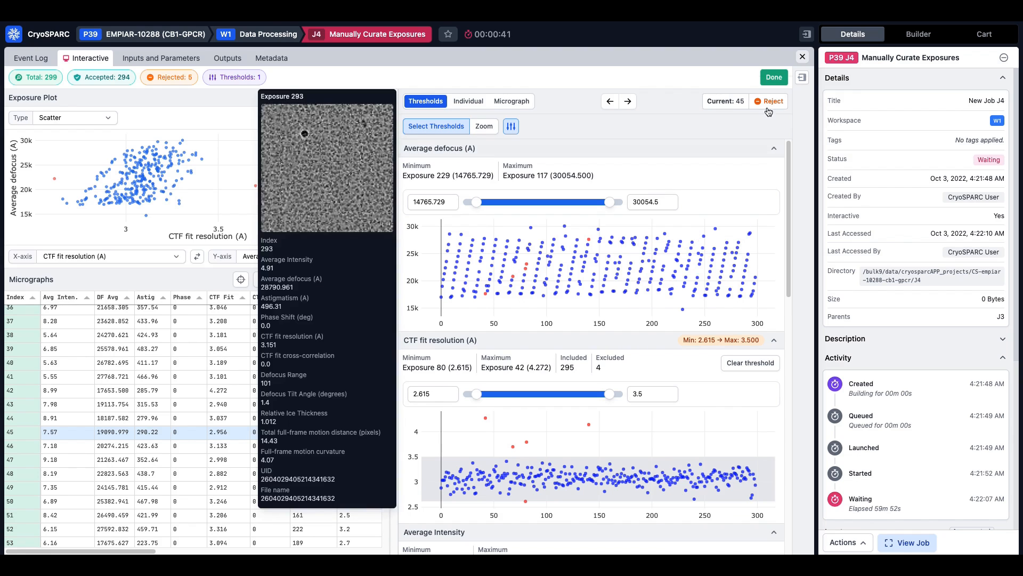
# Finish the exposure curation, review the rest of its event log and return to the Data Processing workspace
pyautogui.click(767, 80)
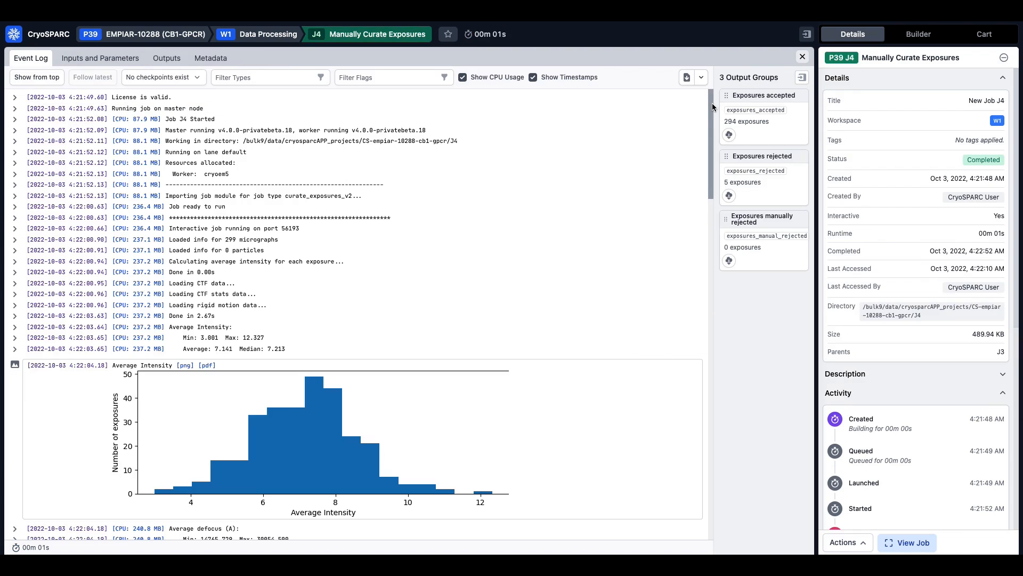
pyautogui.moveTo(716, 110); pyautogui.dragTo(750, 540)
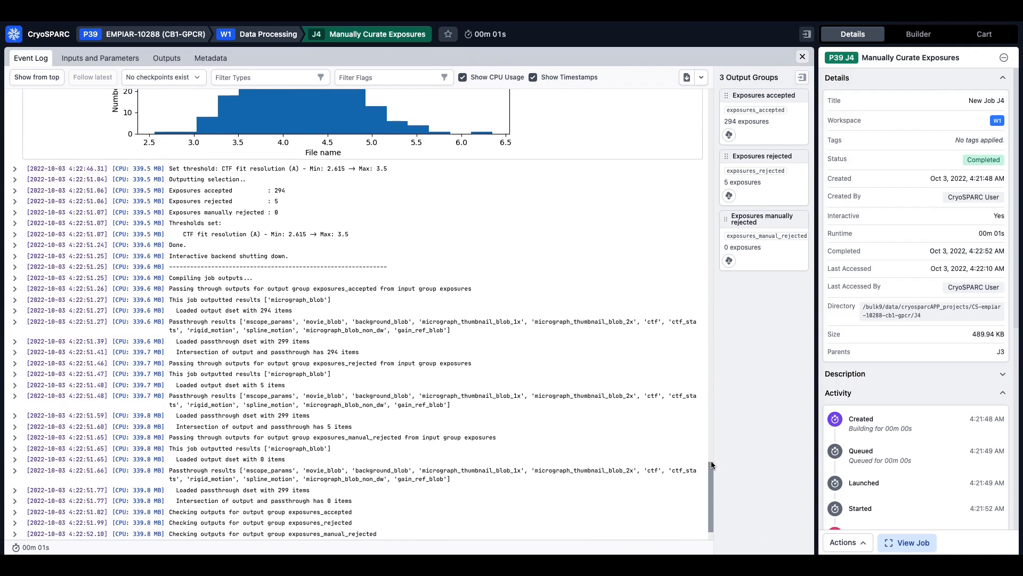
pyautogui.click(803, 56)
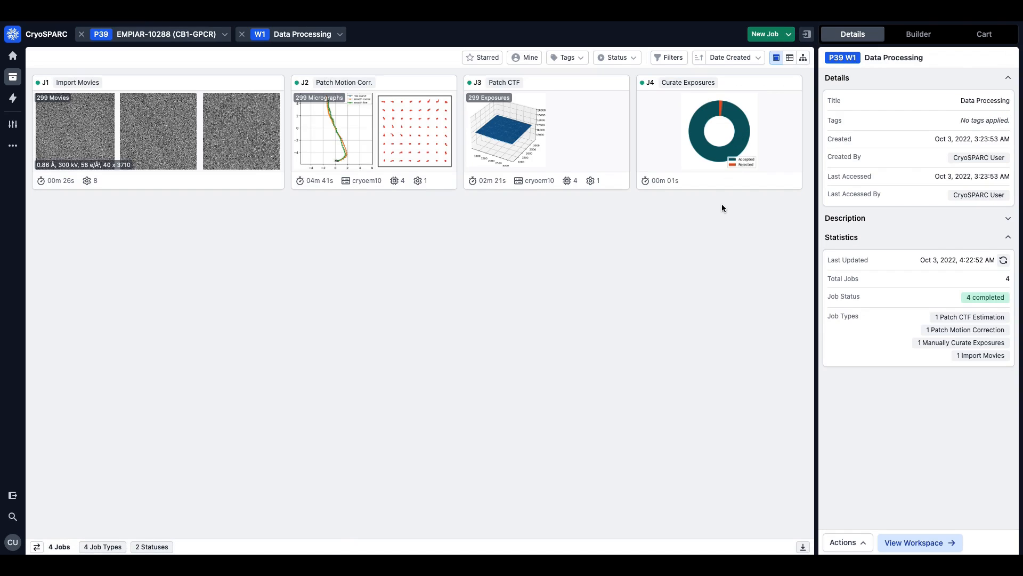
# Build a Blob Picker job as a quick action on the completed Curate Exposures job
pyautogui.click(715, 187)
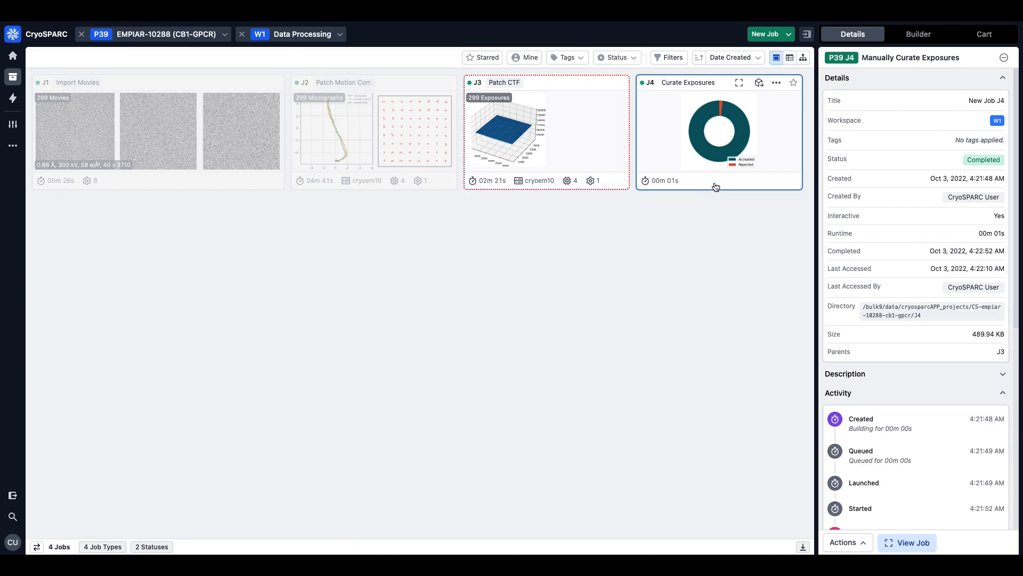
pyautogui.rightClick(714, 168)
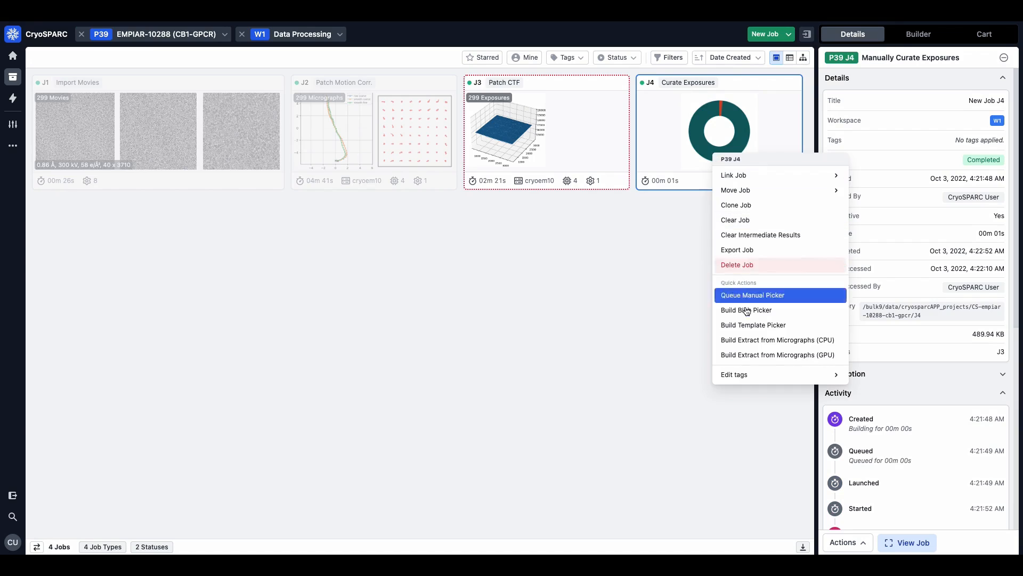
pyautogui.click(720, 311)
# Queue Inspect Picks from the Blob Picker job and build an Extract From Micrographs (CPU) job from it, using quick actions
pyautogui.rightClick(179, 247)
pyautogui.click(244, 389)
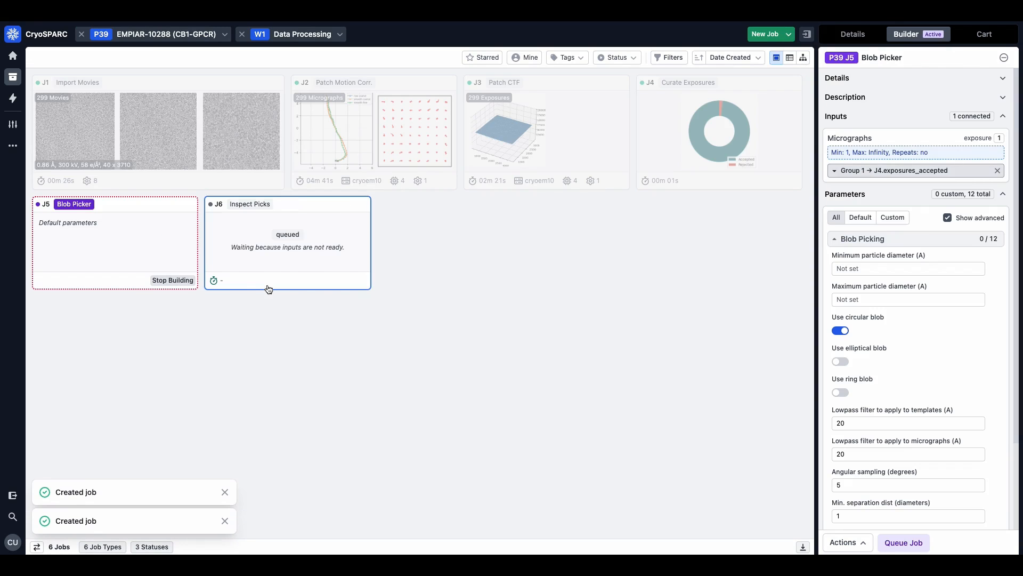
pyautogui.rightClick(330, 254)
pyautogui.click(394, 350)
# Build a 2D Classification job from the extraction job and queue a Select 2D job from it, using quick actions
pyautogui.rightClick(468, 252)
pyautogui.click(521, 391)
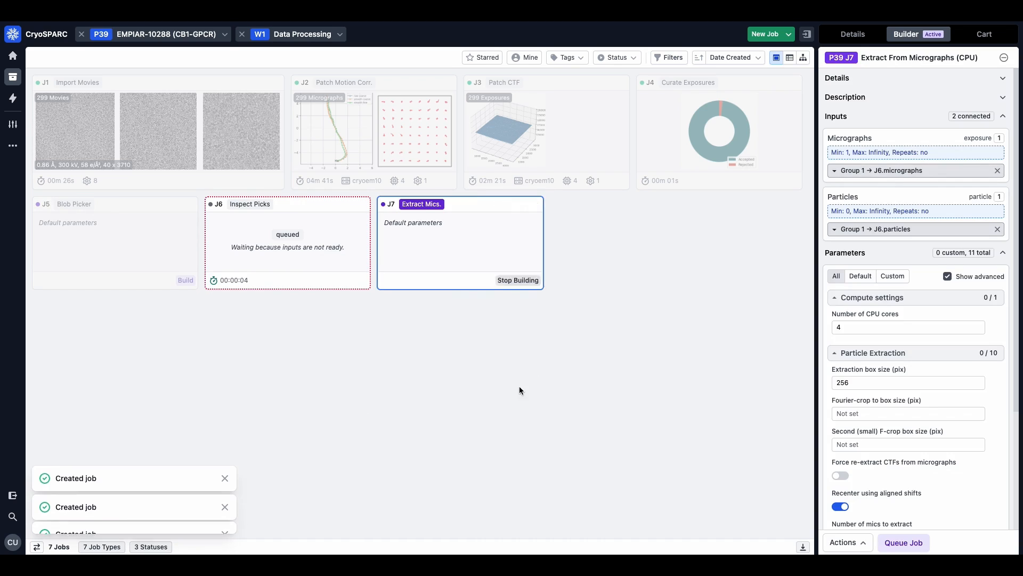
pyautogui.rightClick(612, 257)
pyautogui.click(656, 398)
# Build an Ab-Initio Reconstruction job from Select 2D and a Homogeneous Refinement job from the reconstruction, using quick actions
pyautogui.rightClick(174, 347)
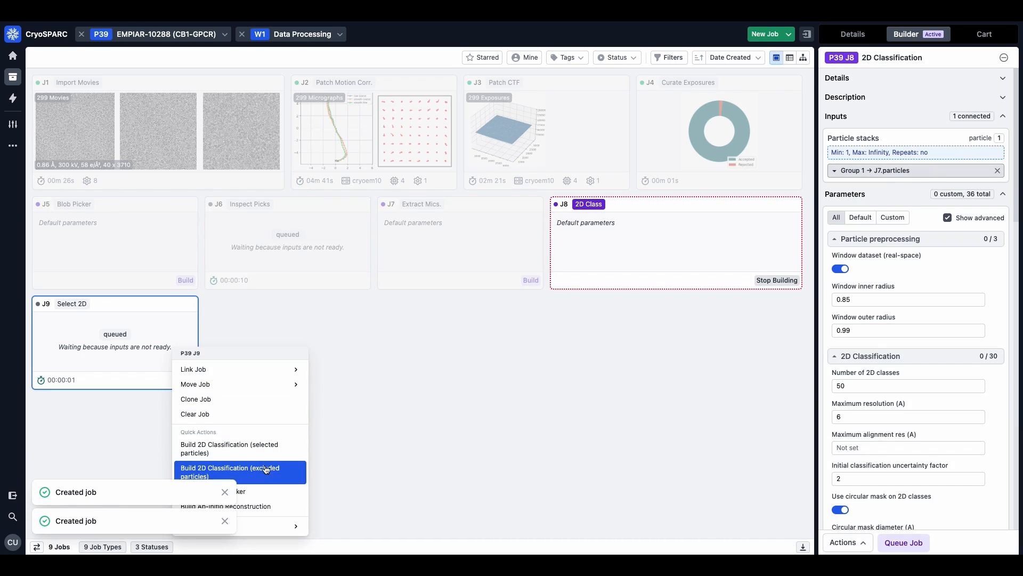
pyautogui.click(270, 505)
pyautogui.rightClick(314, 344)
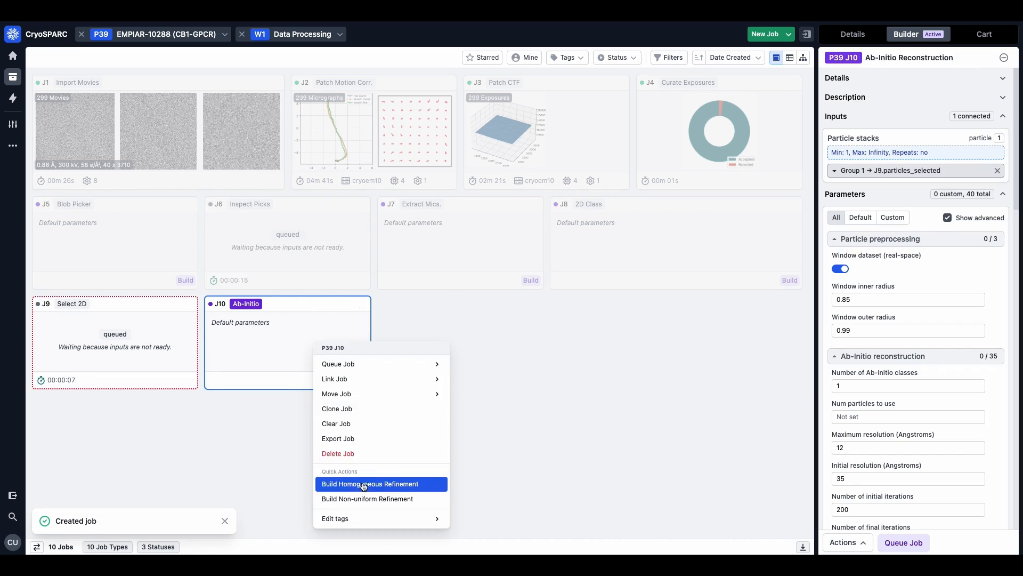
pyautogui.click(338, 485)
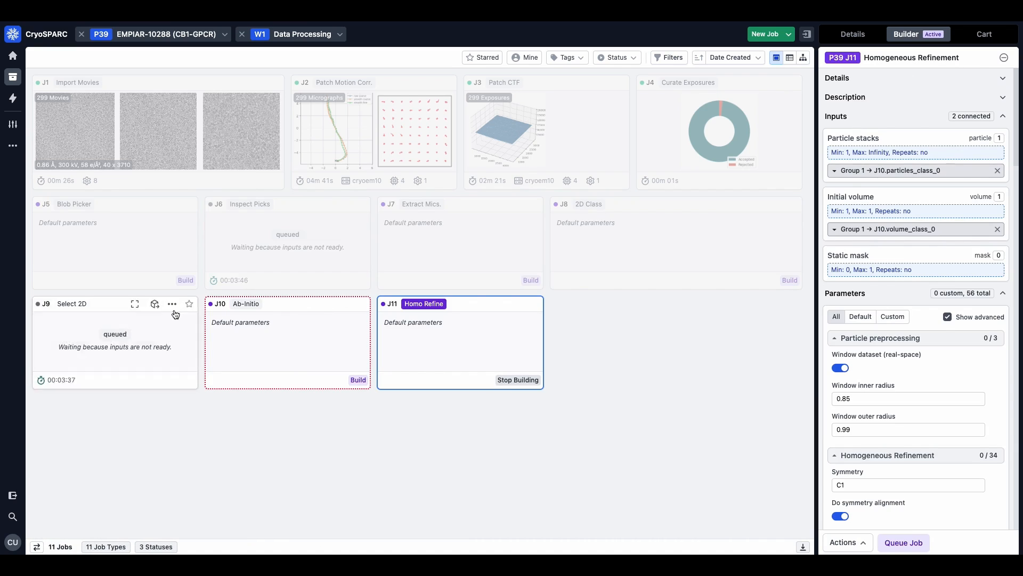
# Configure the Blob Picker with a minimum particle diameter of 100 Å, a maximum of 160 Å and elliptical blobs enabled
pyautogui.click(185, 279)
pyautogui.click(850, 268)
pyautogui.write('100')
pyautogui.press('Tab')
pyautogui.write('1')
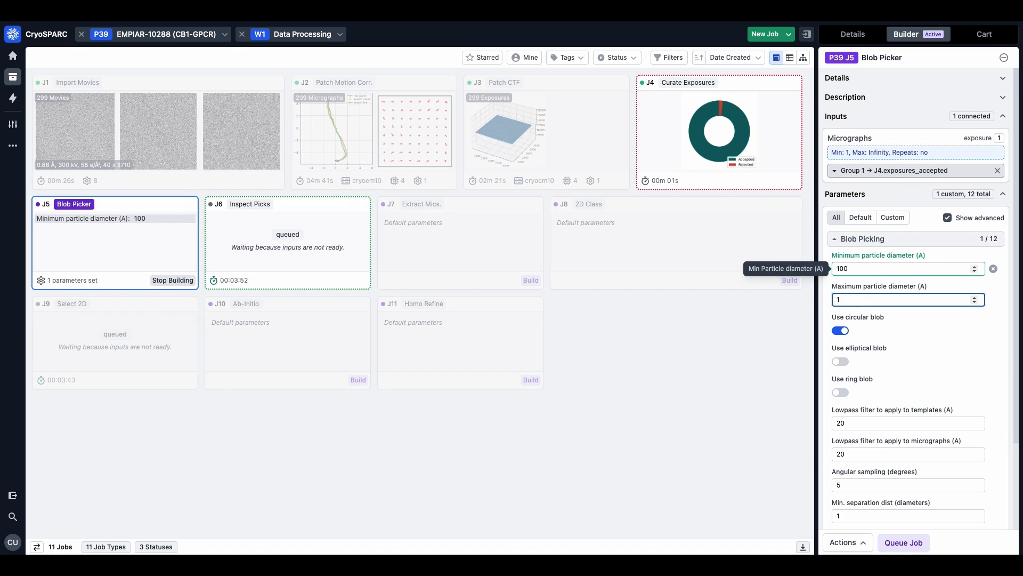
pyautogui.write('60')
pyautogui.click(841, 361)
# Queue the Blob Picker job to the cryoem10 lane
pyautogui.scroll(-2, 885, 373)
pyautogui.click(904, 543)
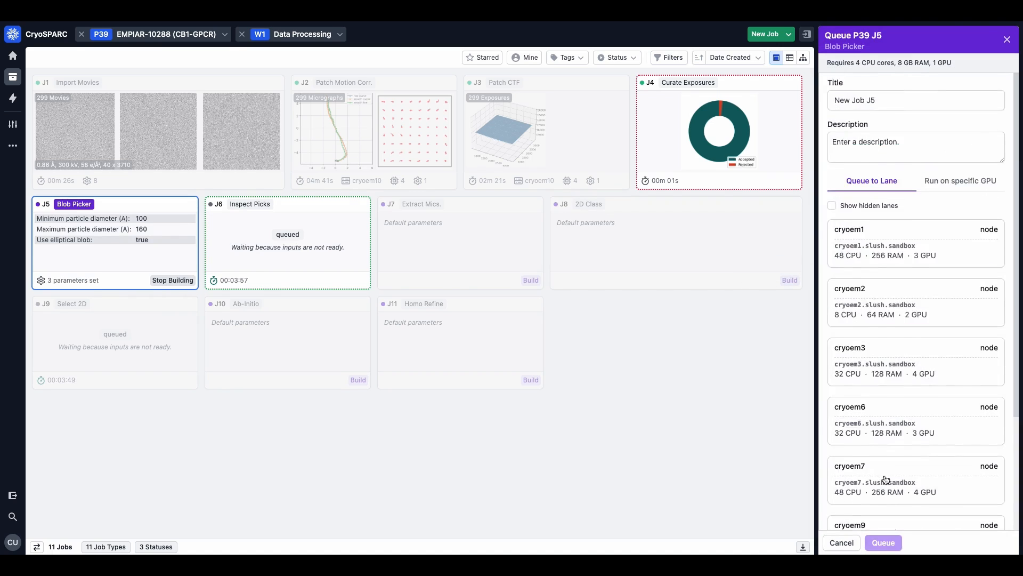
pyautogui.scroll(-3, 885, 480)
pyautogui.click(886, 458)
pyautogui.click(886, 542)
# Set the Extract From Micrographs job to 48 CPU cores, a 320 px extraction box and Fourier-cropping to 224 px
pyautogui.click(414, 251)
pyautogui.click(531, 280)
pyautogui.click(859, 327)
pyautogui.write('8')
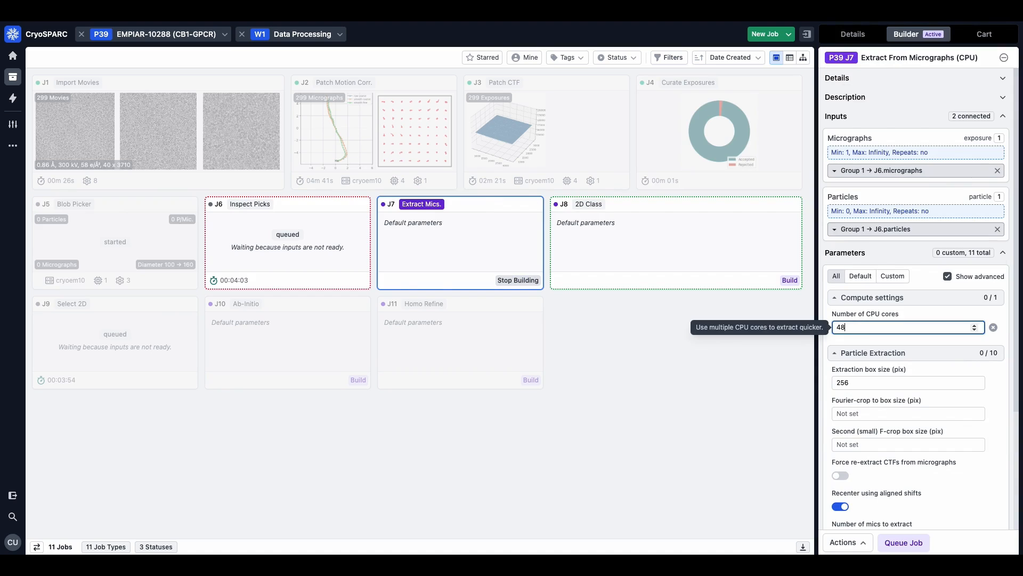
pyautogui.click(860, 382)
pyautogui.write('320')
pyautogui.press('Tab')
pyautogui.write('224')
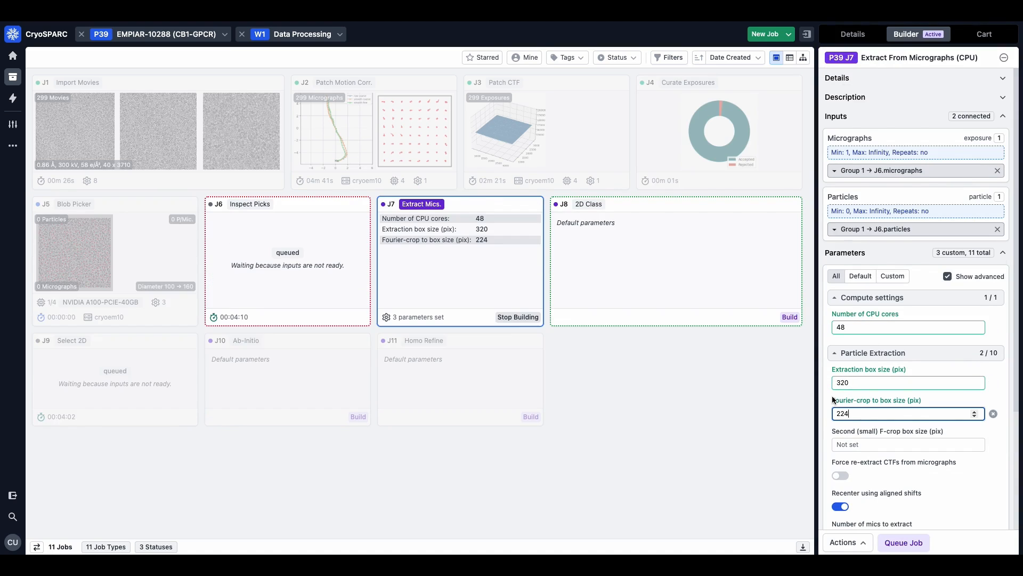
# Queue the Extract From Micrographs job
pyautogui.scroll(-3, 874, 469)
pyautogui.click(895, 541)
pyautogui.click(885, 543)
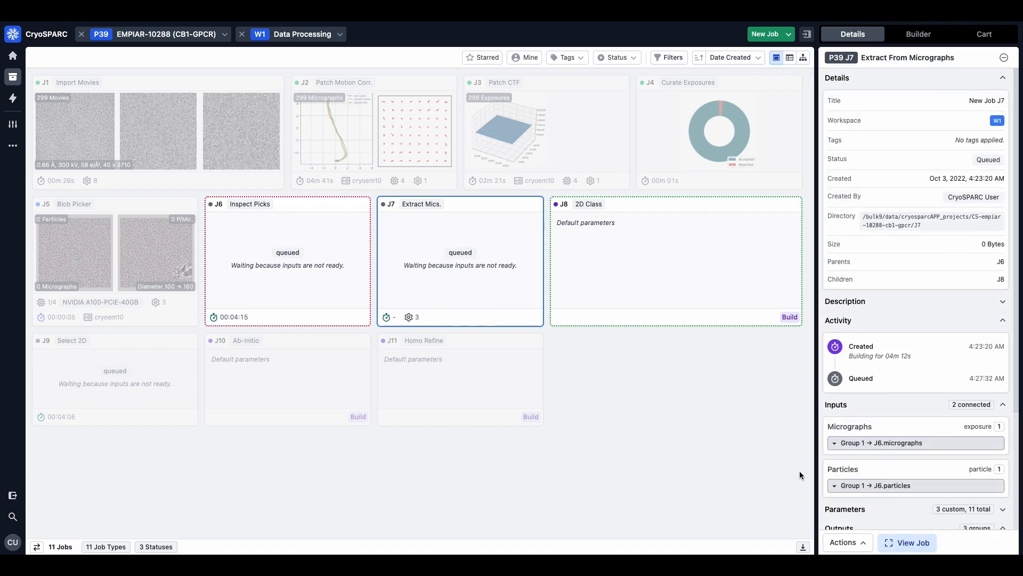
# Set the 2D Classification job to parallelize over 4 GPUs and queue it to the cryoem10 lane
pyautogui.click(790, 316)
pyautogui.scroll(-10, 899, 311)
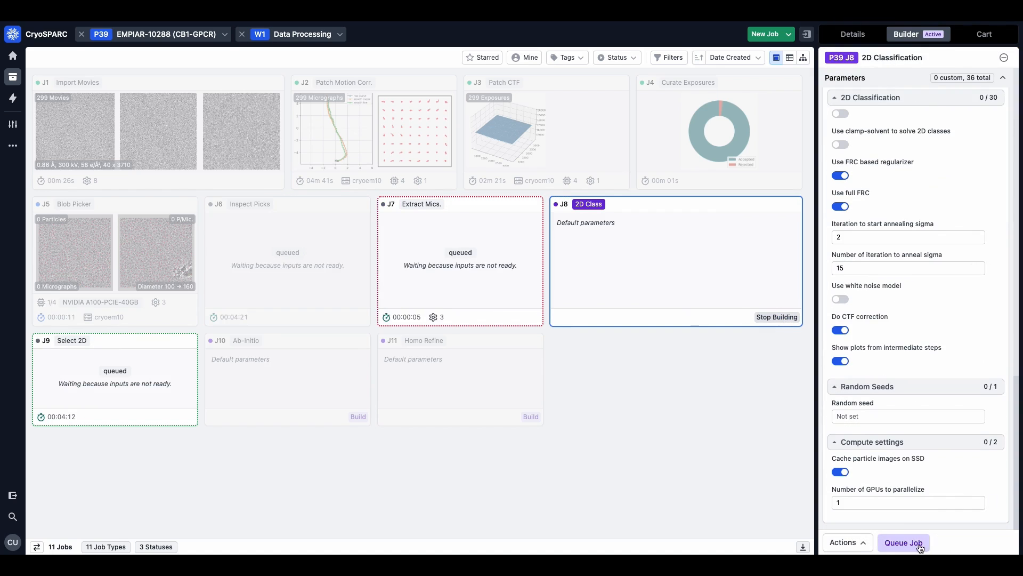
pyautogui.click(890, 500)
pyautogui.write('4')
pyautogui.click(904, 542)
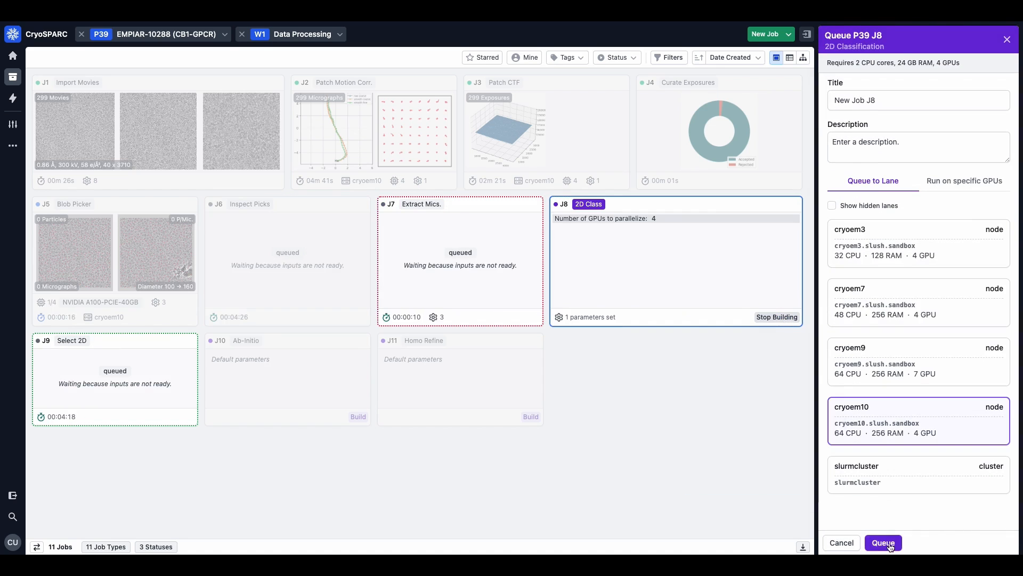
pyautogui.click(885, 542)
# Queue the Ab-Initio Reconstruction job with default parameters to the cryoem10 lane
pyautogui.click(359, 417)
pyautogui.scroll(-10, 892, 352)
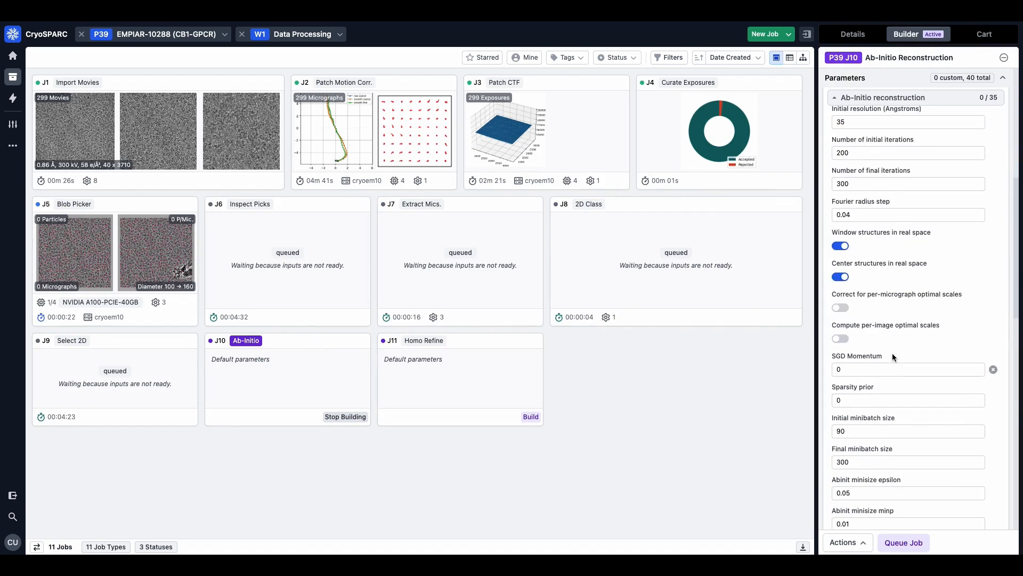
pyautogui.click(904, 542)
pyautogui.scroll(-3, 891, 505)
pyautogui.click(890, 457)
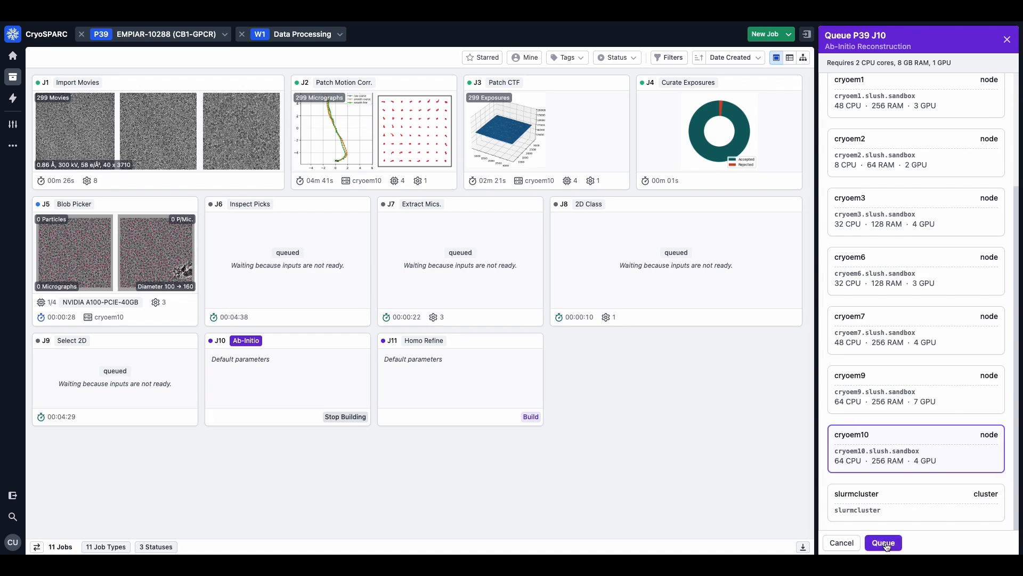
pyautogui.click(883, 542)
# Queue the Homogeneous Refinement job with default parameters to the cryoem10 lane
pyautogui.click(531, 417)
pyautogui.scroll(-15, 913, 376)
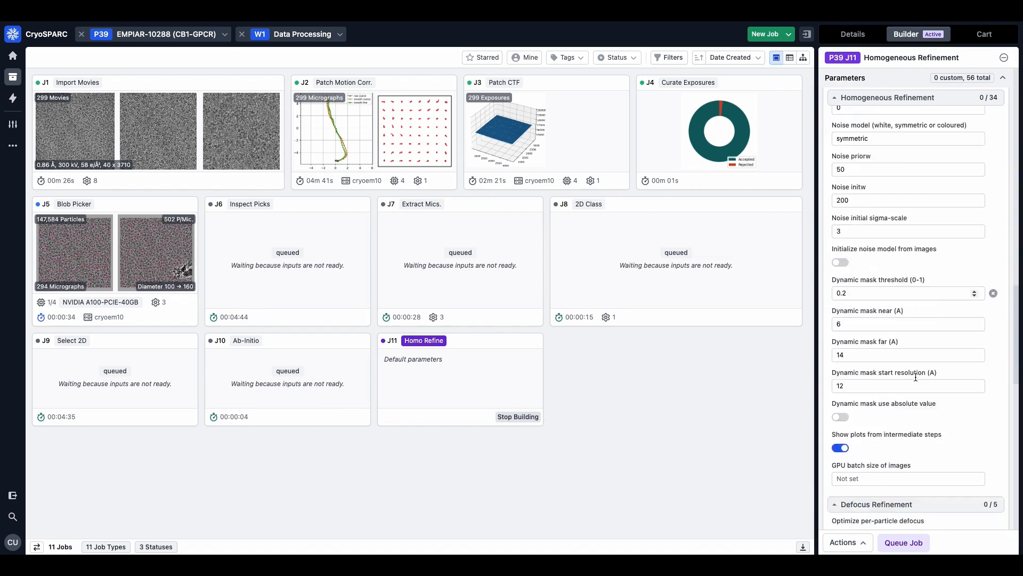
pyautogui.click(904, 542)
pyautogui.scroll(-3, 911, 462)
pyautogui.click(900, 453)
pyautogui.click(883, 542)
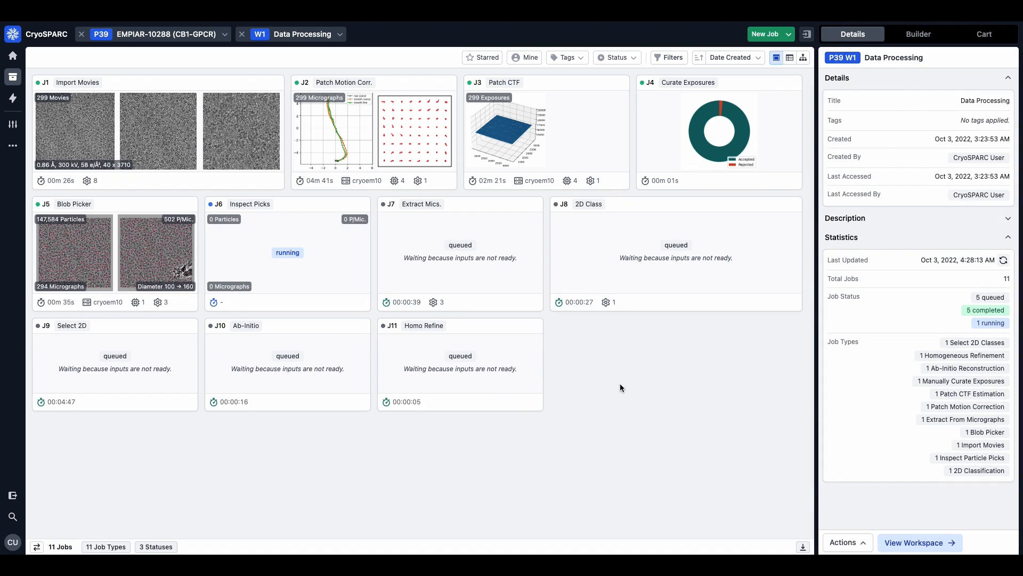
# Open the interactive Inspect Picks job and examine its exposure plot, power histogram and micrographs table
pyautogui.doubleClick(270, 216)
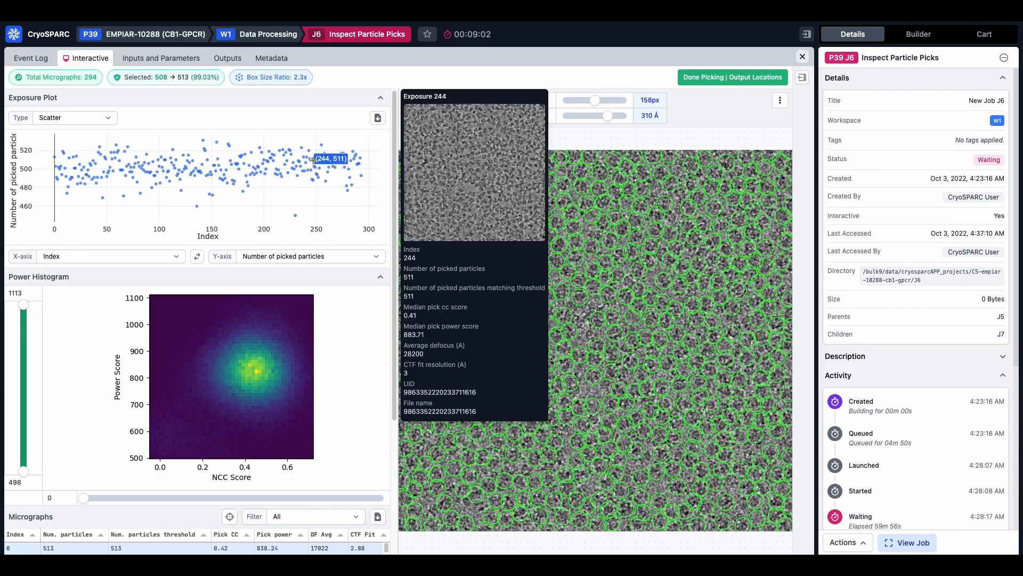
pyautogui.scroll(-5, 341, 160)
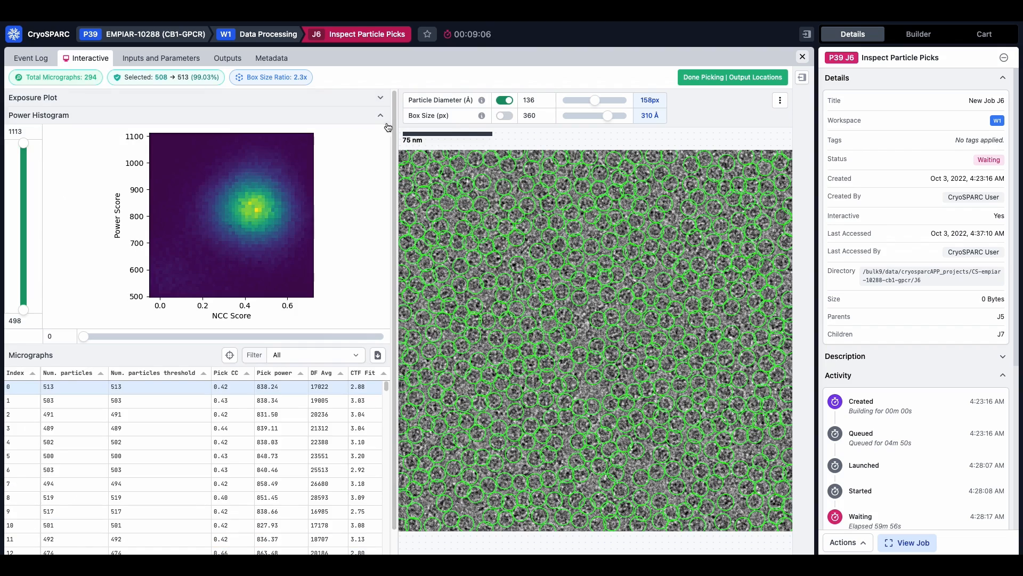
pyautogui.moveTo(389, 366); pyautogui.dragTo(389, 393)
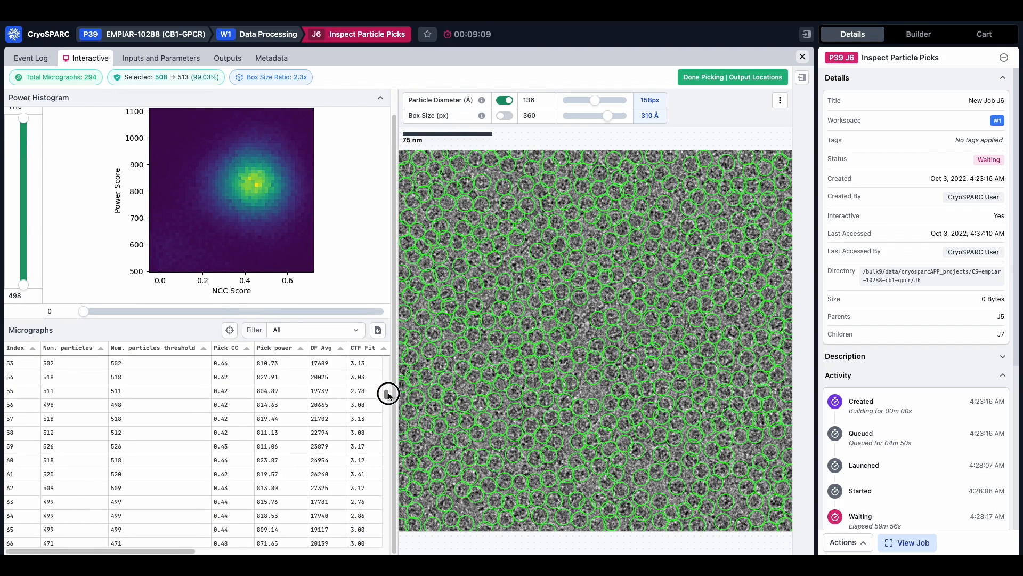
pyautogui.scroll(15, 307, 423)
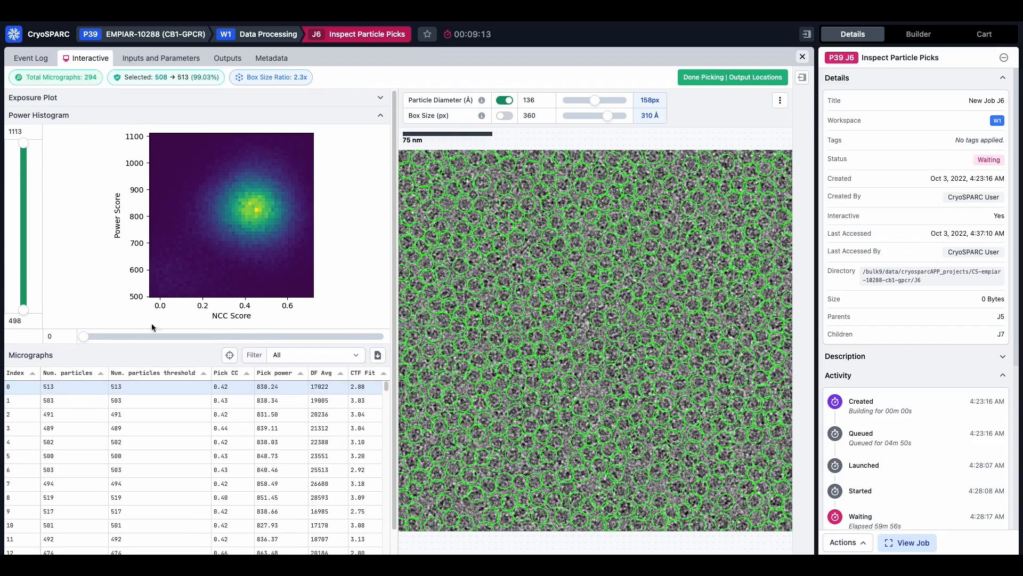
# Set the minimum NCC score to 0.24 and reduce the displayed particle diameter to 32 Å and the box size to 130 px
pyautogui.moveTo(83, 336); pyautogui.dragTo(155, 336)
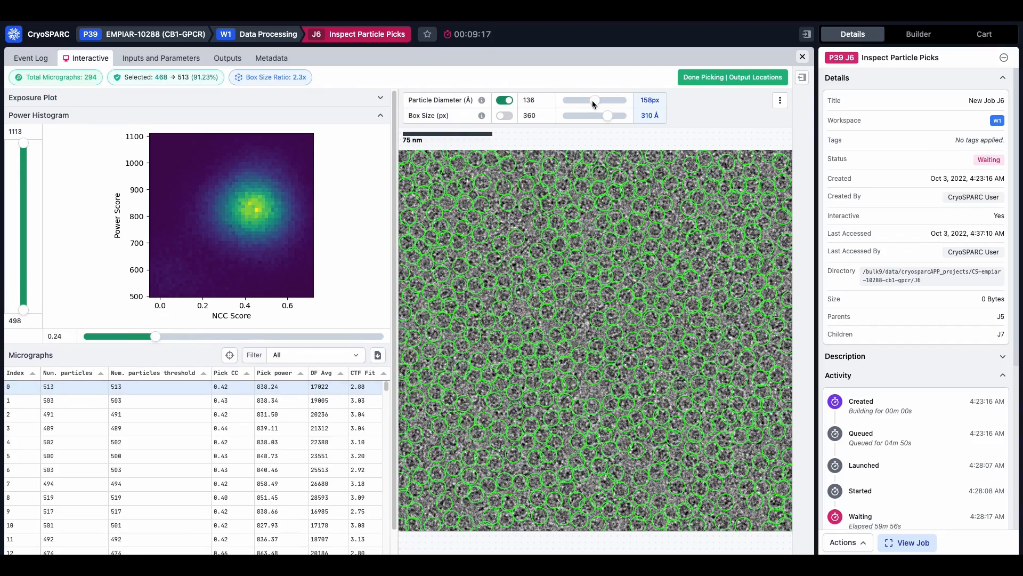
pyautogui.moveTo(593, 105); pyautogui.dragTo(570, 104)
pyautogui.click(504, 116)
pyautogui.click(505, 100)
pyautogui.click(505, 116)
pyautogui.click(505, 101)
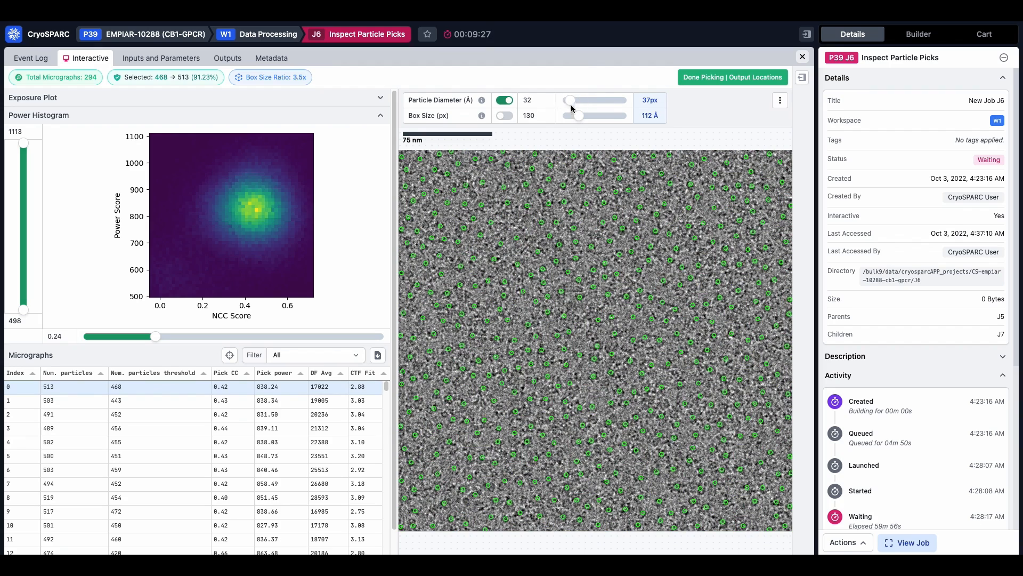
# Set the minimum NCC score to 0.26, the power range to 551–1072 and the low-pass filter to 12 Å, and output the particle locations
pyautogui.moveTo(155, 337); pyautogui.dragTo(161, 336)
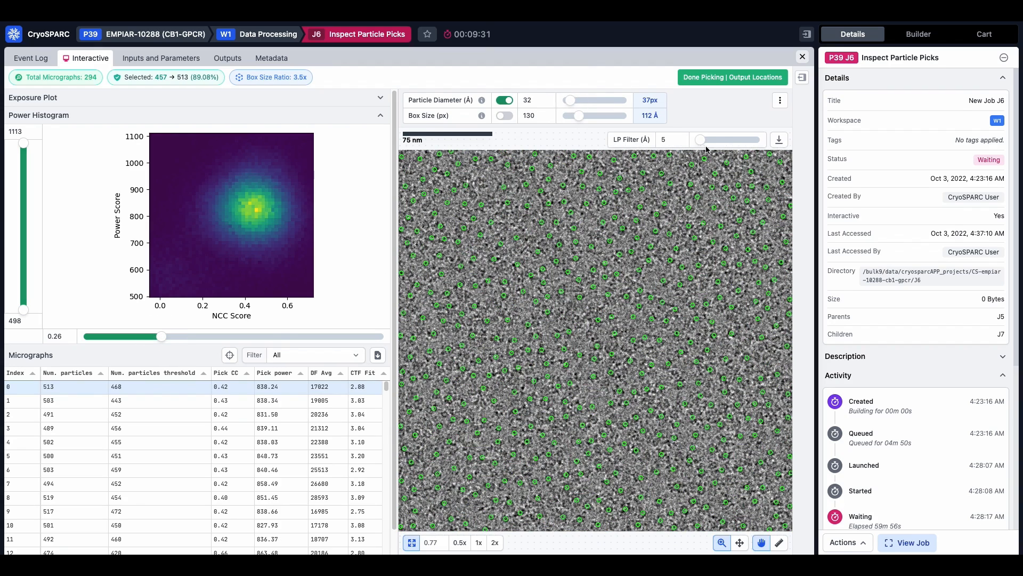
pyautogui.click(708, 140)
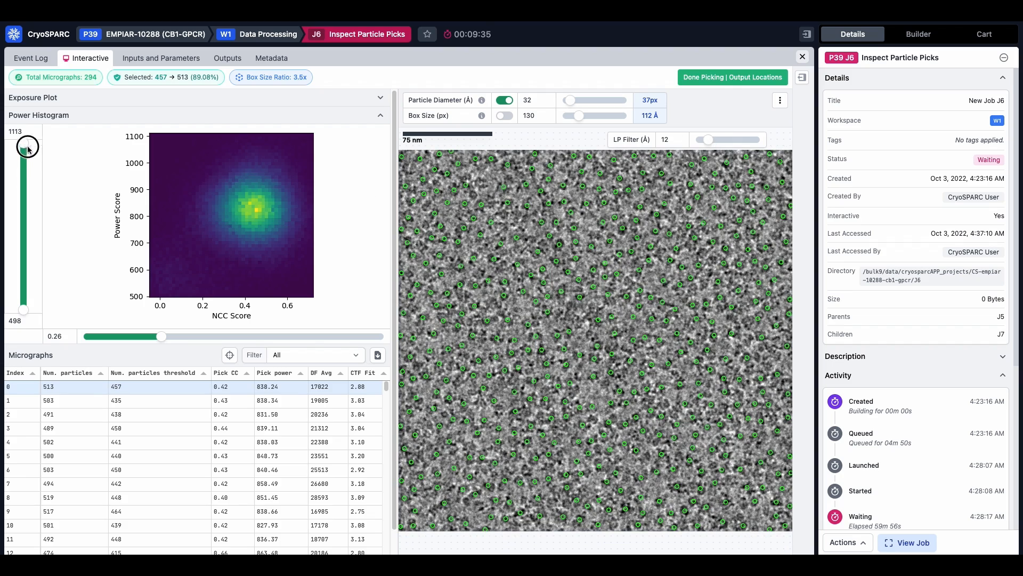
pyautogui.moveTo(28, 148); pyautogui.dragTo(25, 155)
pyautogui.moveTo(22, 309)
pyautogui.mouseDown()
pyautogui.moveTo(28, 281)
pyautogui.moveTo(23, 296)
pyautogui.mouseUp()
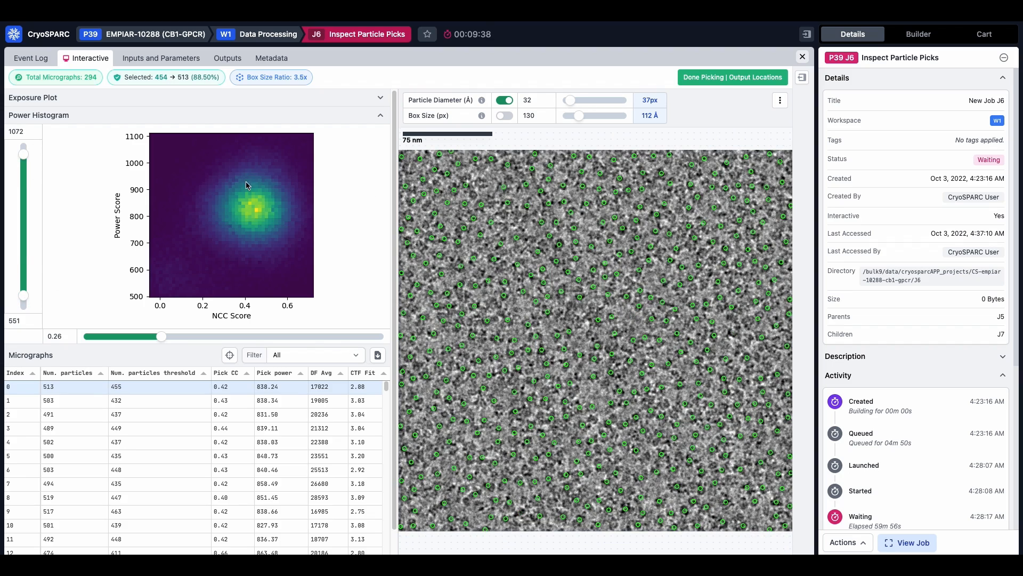
pyautogui.click(723, 80)
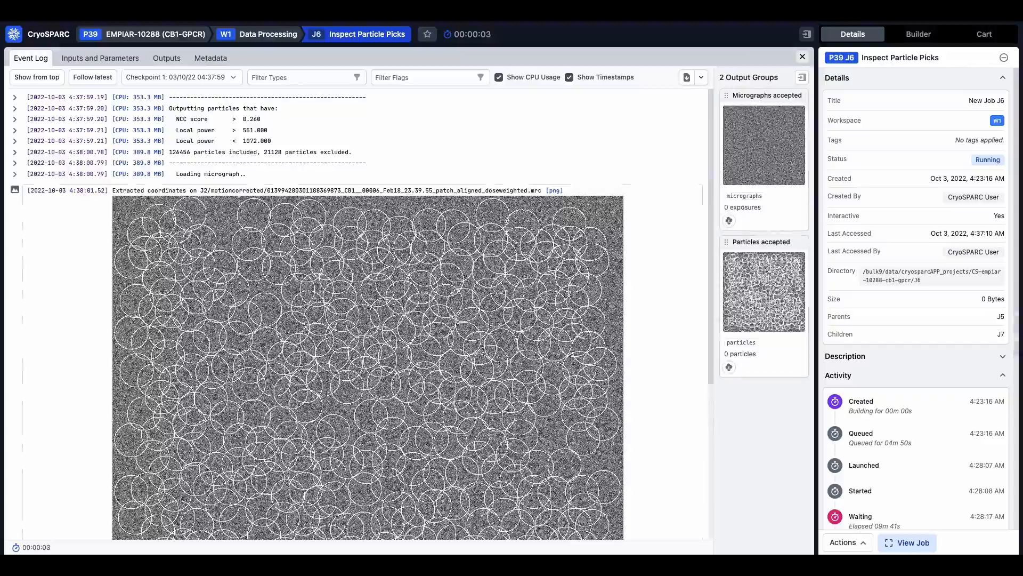
# Review the extracted coordinate plots in the Inspect Picks event log and close the job
pyautogui.moveTo(712, 155); pyautogui.dragTo(703, 498)
pyautogui.moveTo(713, 320); pyautogui.dragTo(706, 491)
pyautogui.scroll(-20, 678, 403)
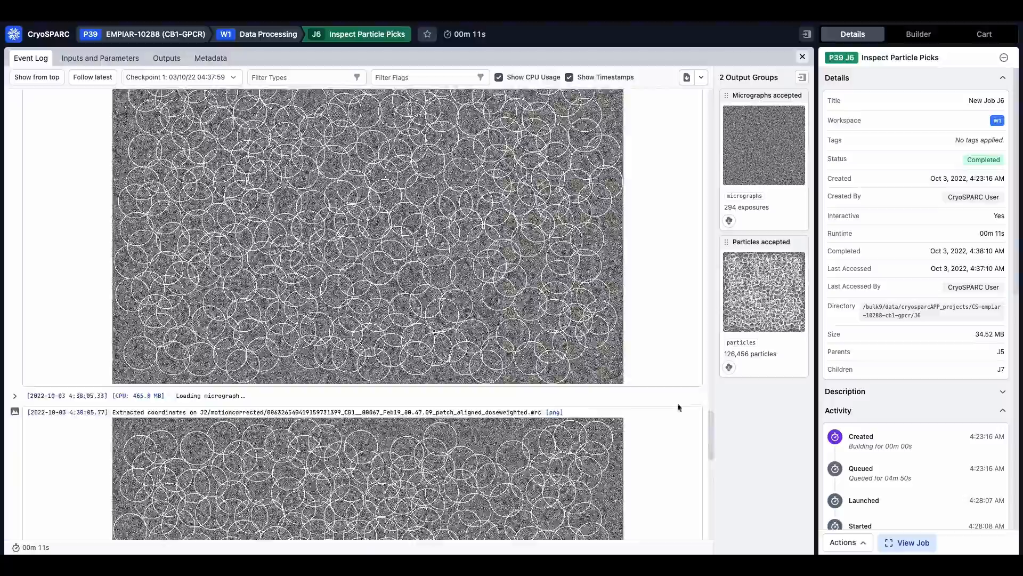
pyautogui.click(803, 57)
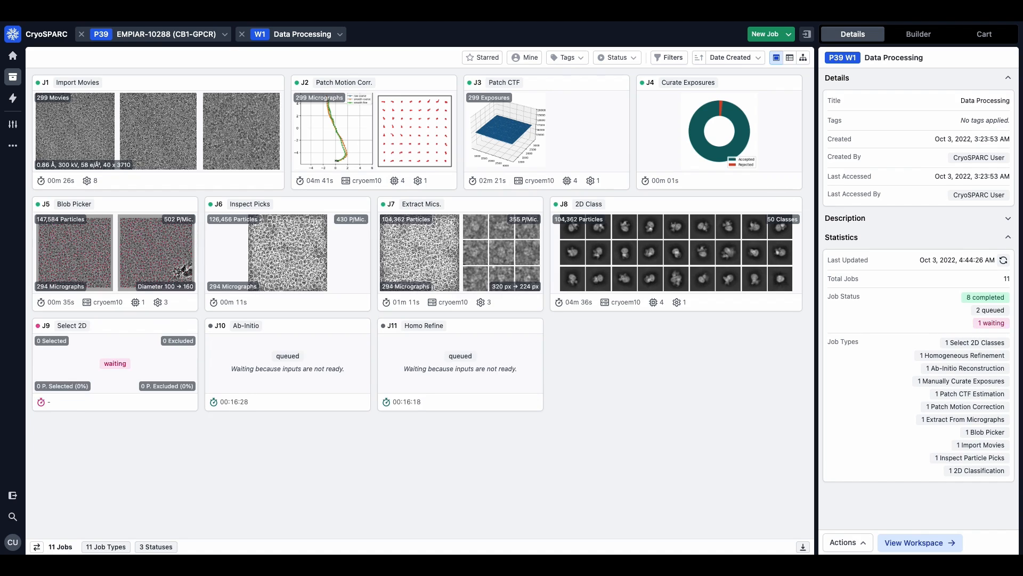
# Open the interactive Select 2D Classes job and select the ten classes with the most particles plus Class 13
pyautogui.click(128, 332)
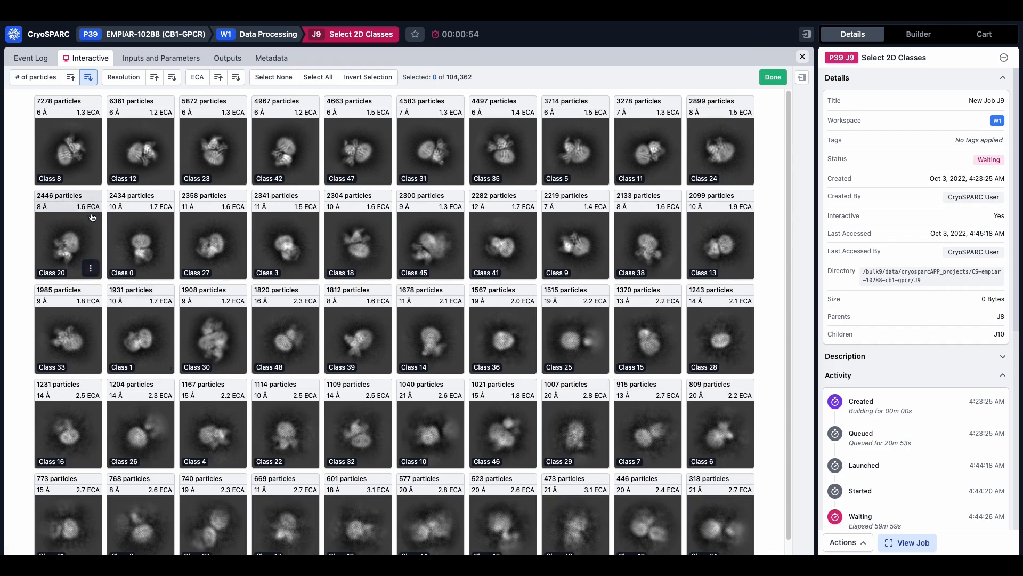
pyautogui.click(70, 160)
pyautogui.click(141, 159)
pyautogui.click(213, 159)
pyautogui.click(286, 159)
pyautogui.click(359, 158)
pyautogui.click(430, 158)
pyautogui.click(503, 159)
pyautogui.click(580, 159)
pyautogui.click(648, 157)
pyautogui.click(720, 158)
pyautogui.click(721, 246)
# Add Classes 20, 0, 27, 3, 18, 41, 9, 38, 33, 39 and 1 to the selection, finish the class selection and close the job
pyautogui.click(163, 268)
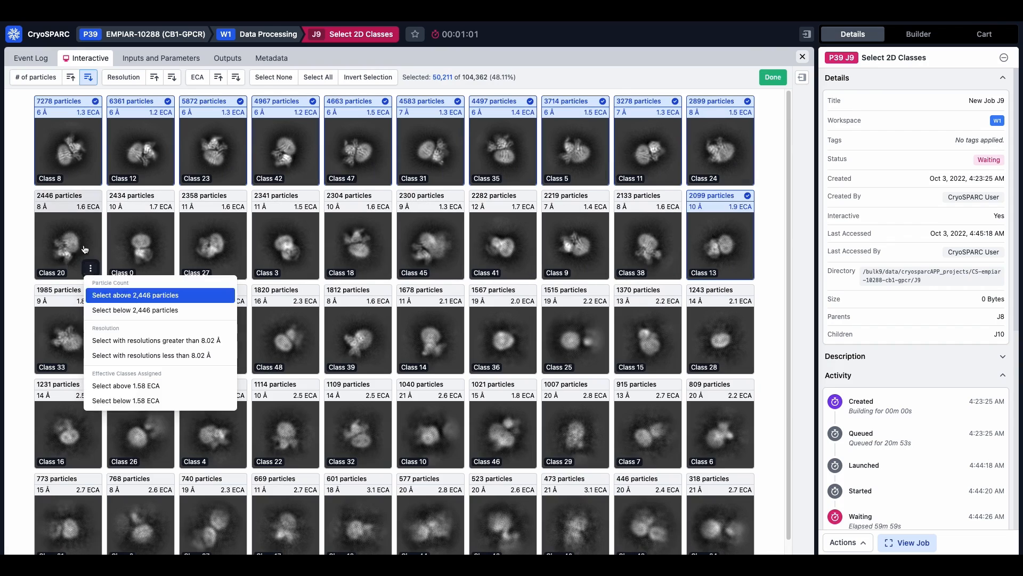
pyautogui.click(128, 293)
pyautogui.click(341, 236)
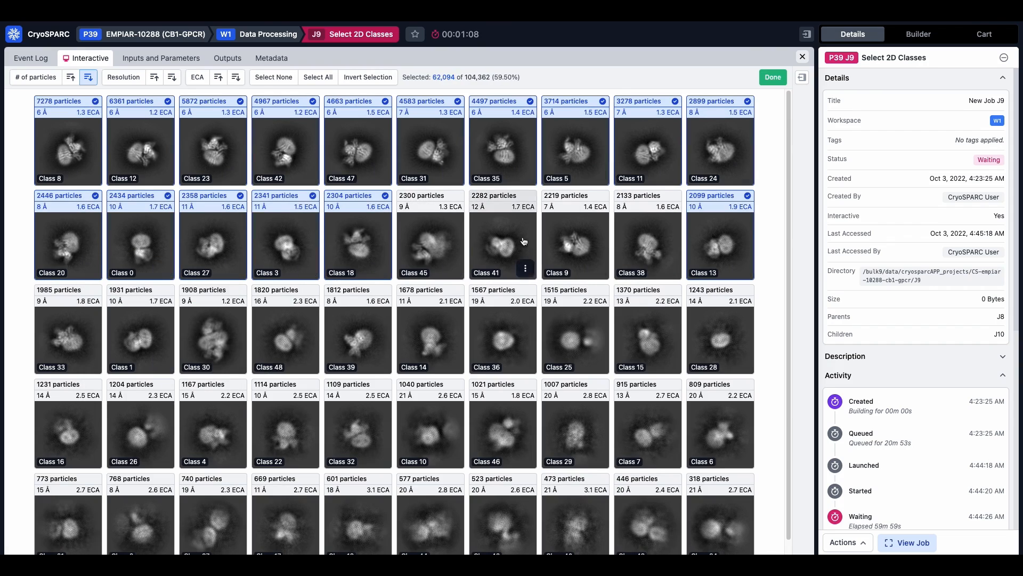
pyautogui.click(501, 240)
pyautogui.click(576, 248)
pyautogui.click(648, 243)
pyautogui.click(357, 336)
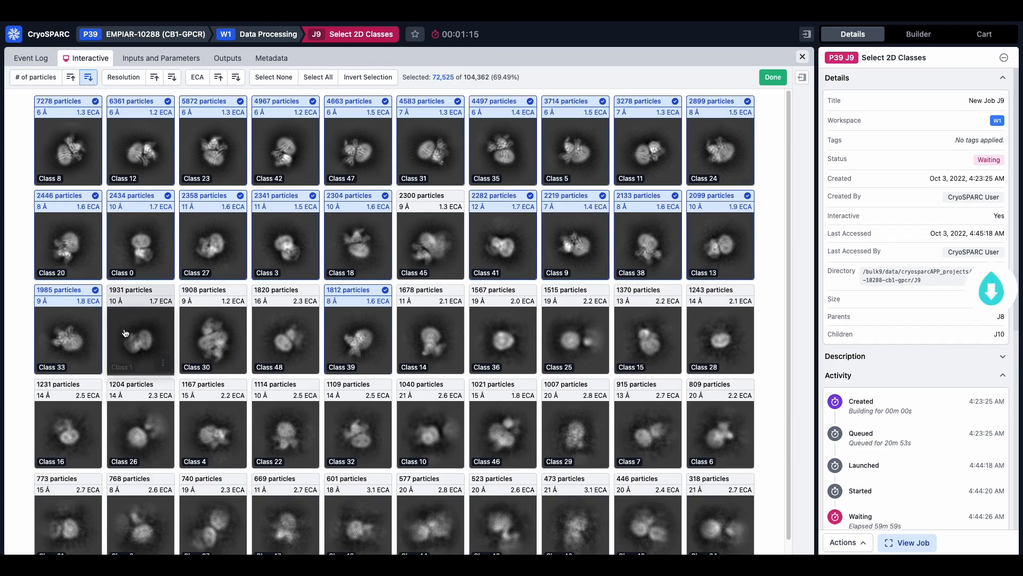
pyautogui.click(773, 76)
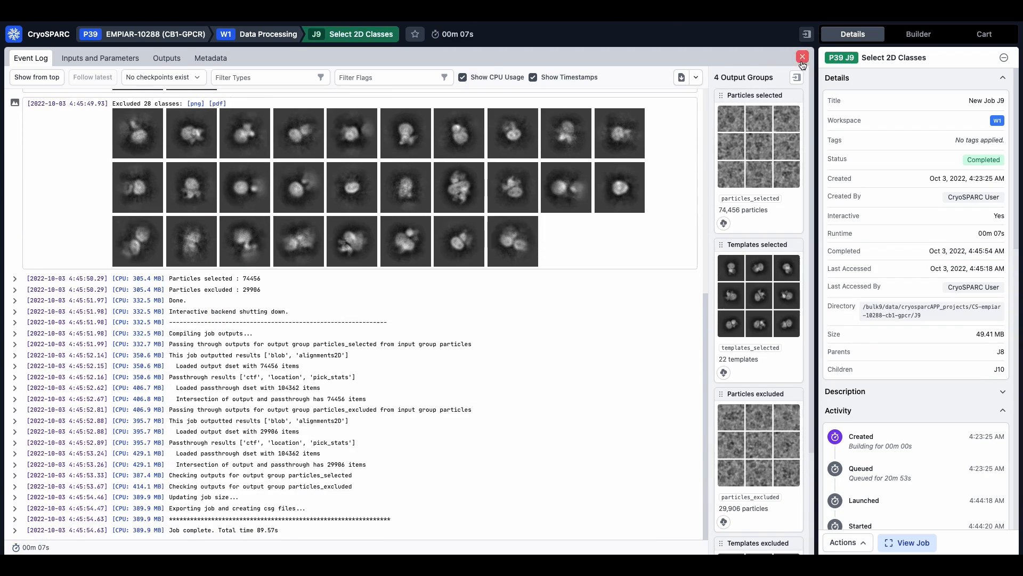
pyautogui.click(802, 56)
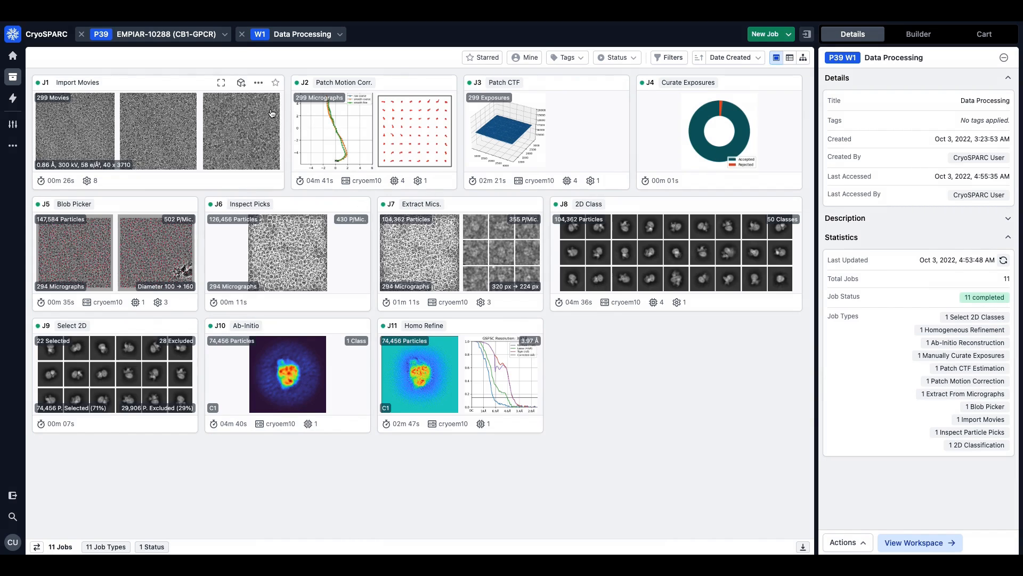
# Create a workspace titled "Template Picking Workflow" in project P39, leaving its description empty
pyautogui.click(242, 35)
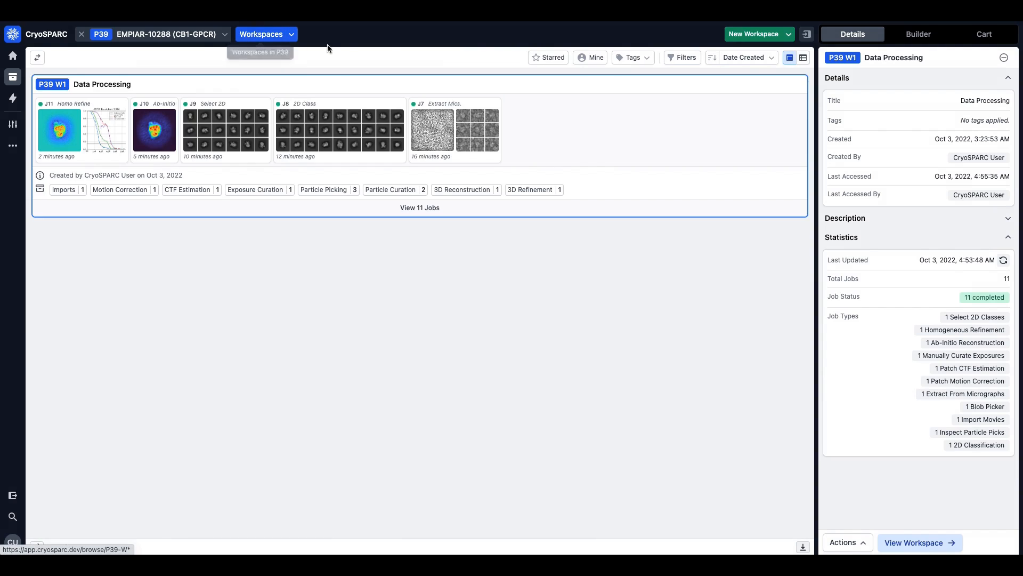
pyautogui.click(759, 35)
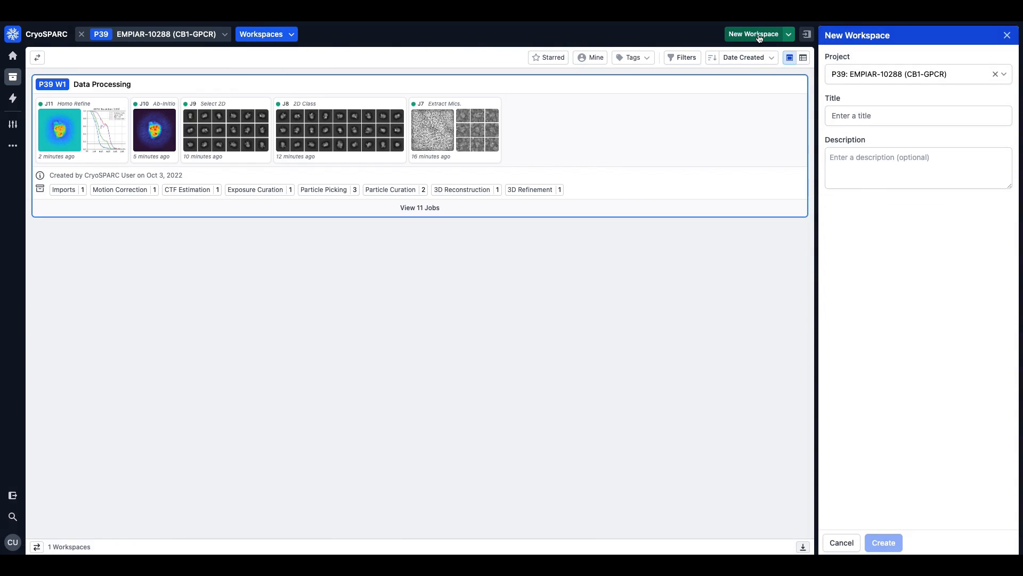
pyautogui.click(843, 112)
pyautogui.write('Template Picking Workflow')
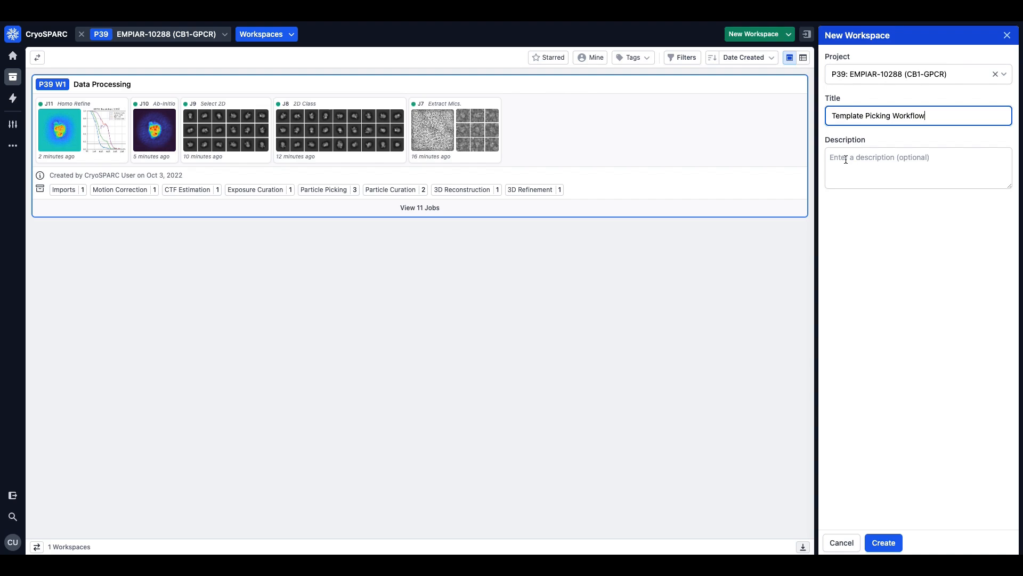
pyautogui.click(858, 201)
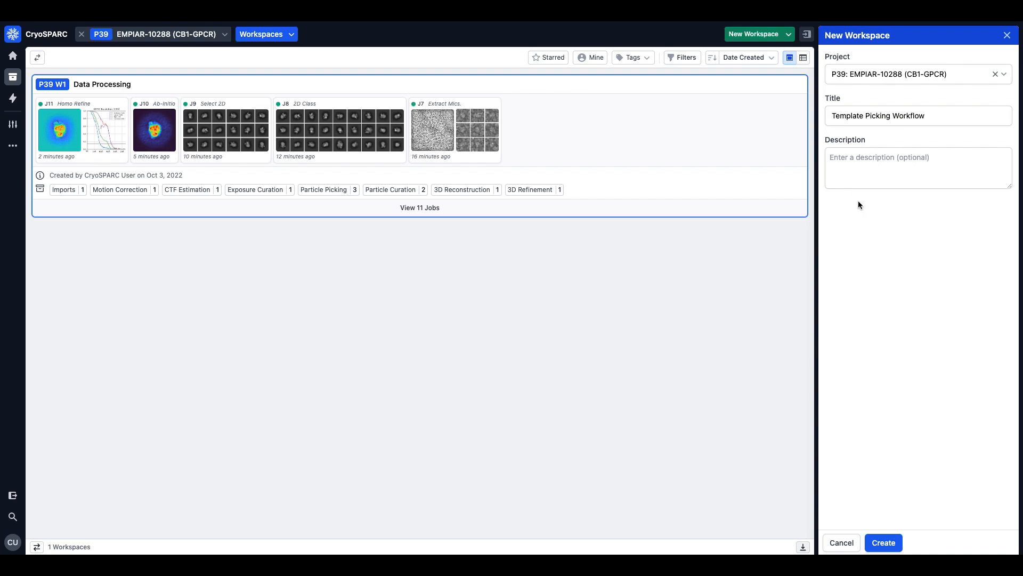
pyautogui.click(884, 543)
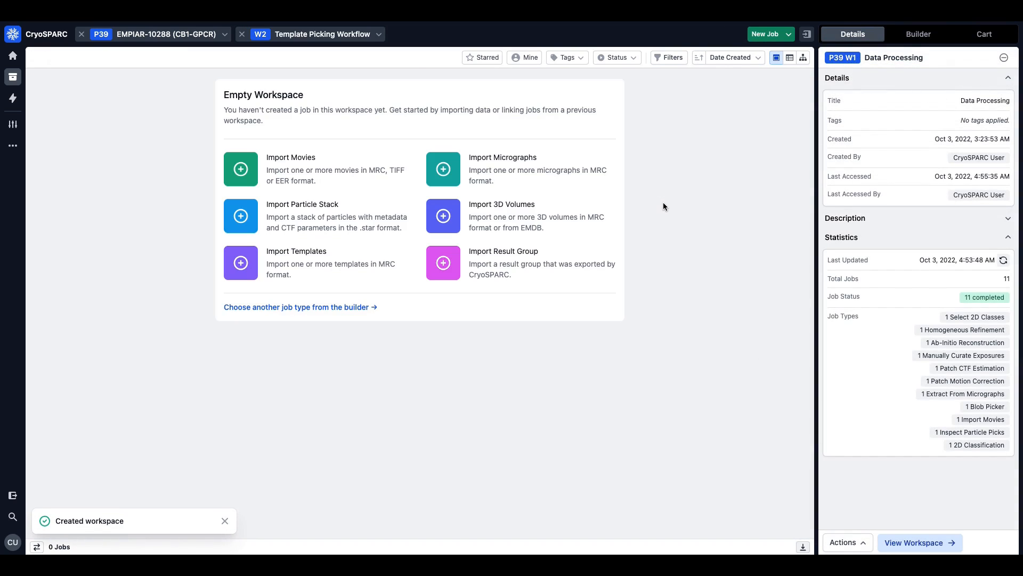
# Link the Curate Exposures job J4 from the Data Processing workspace to the Template Picking Workflow workspace
pyautogui.click(379, 34)
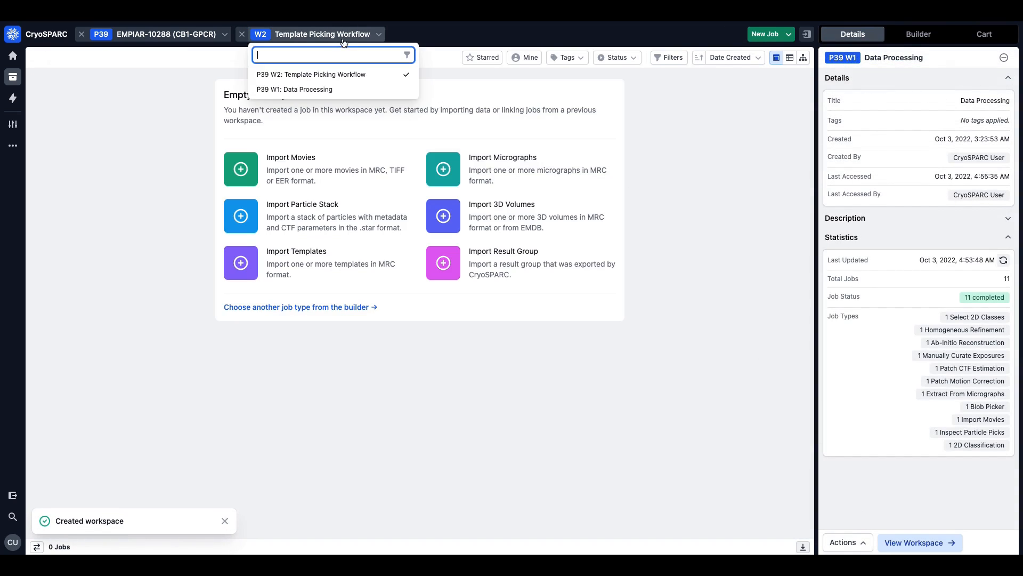
pyautogui.click(349, 86)
pyautogui.click(730, 139)
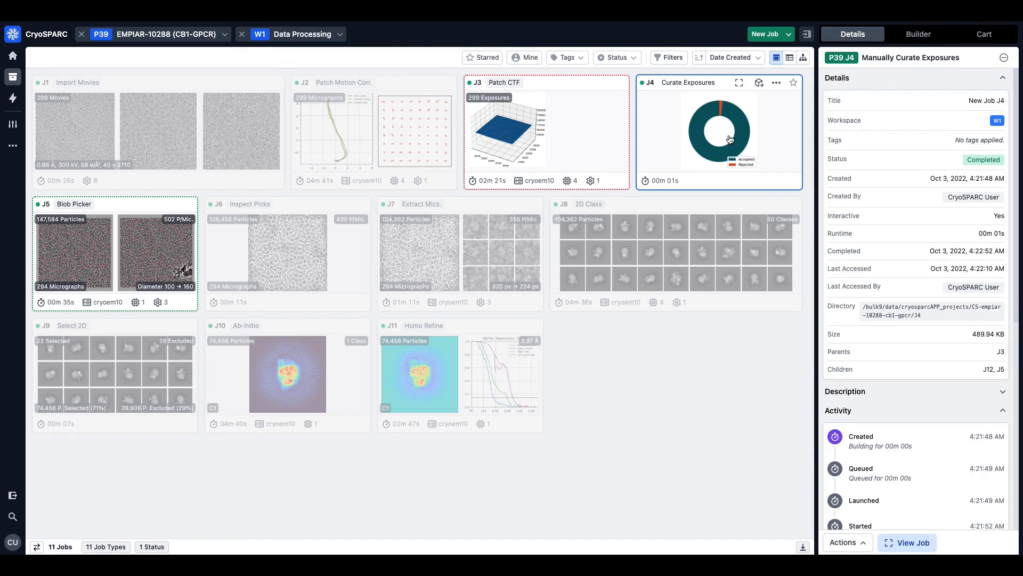
pyautogui.rightClick(730, 138)
pyautogui.moveTo(754, 161)
pyautogui.click(901, 158)
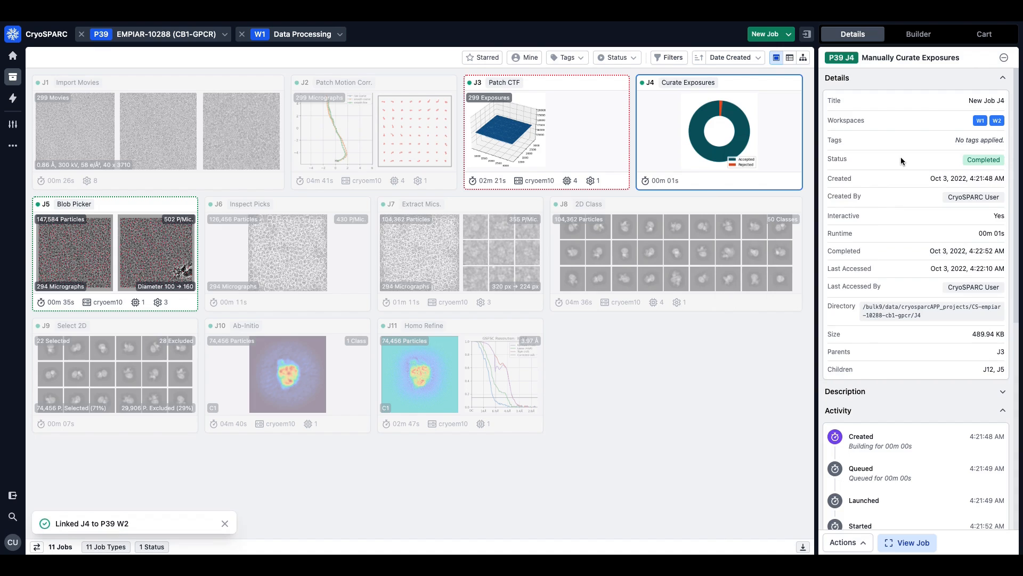
# Link the Select 2D job J9 to the Template Picking Workflow workspace
pyautogui.click(169, 377)
pyautogui.rightClick(169, 377)
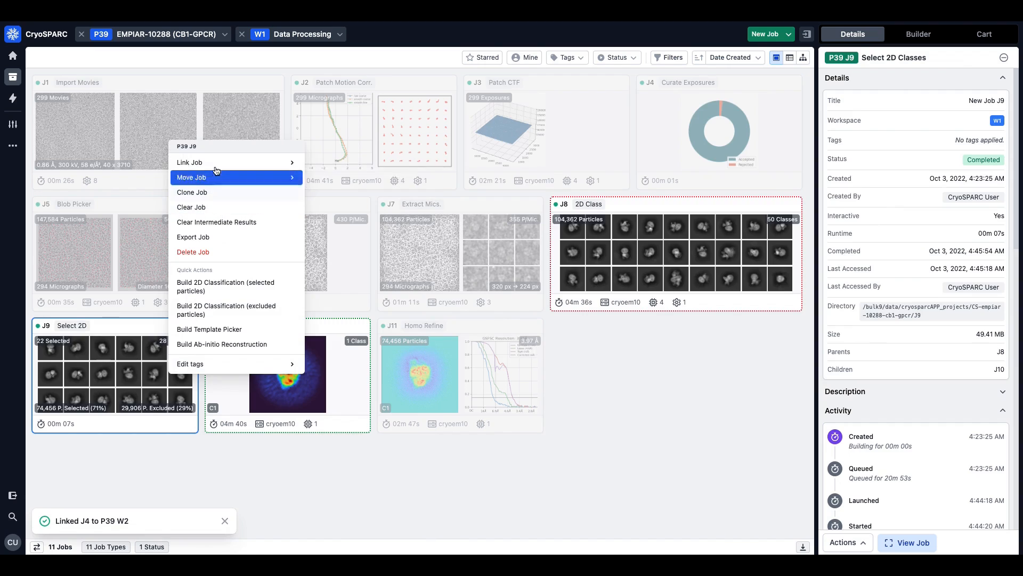
pyautogui.moveTo(288, 162)
pyautogui.click(341, 162)
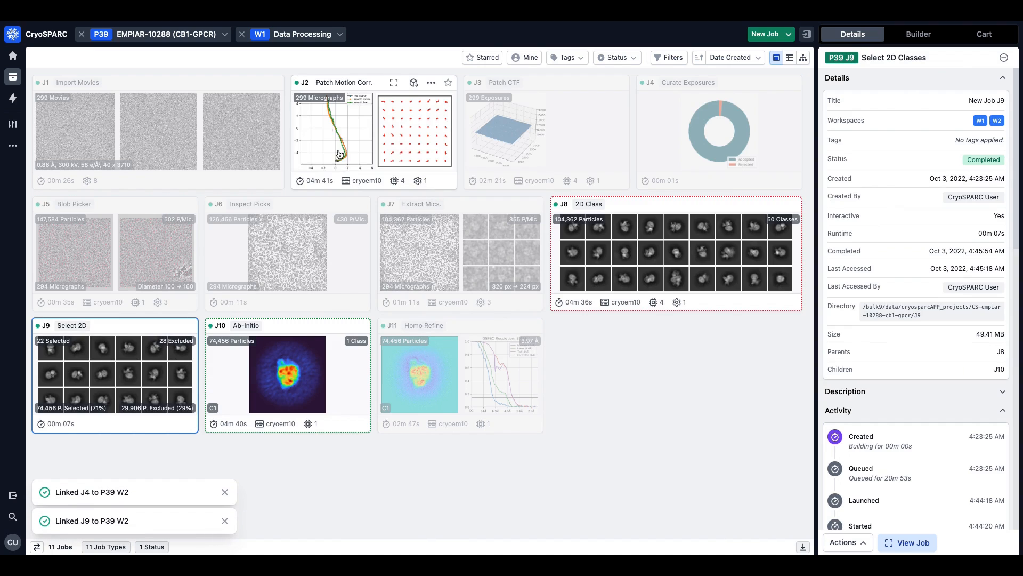
# Switch to the Template Picking Workflow workspace and display its jobs as a tree
pyautogui.click(299, 36)
pyautogui.click(308, 74)
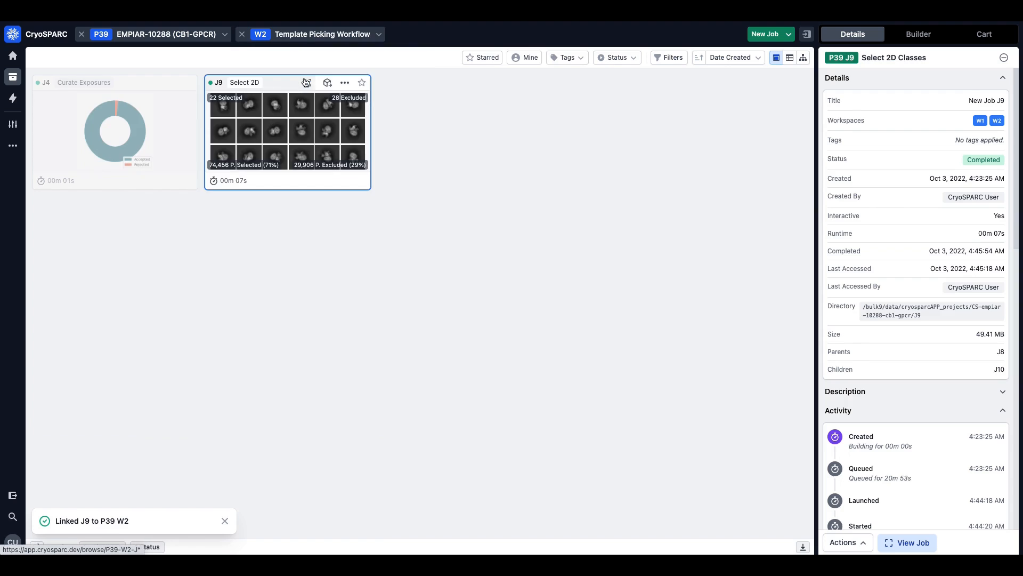
pyautogui.click(364, 219)
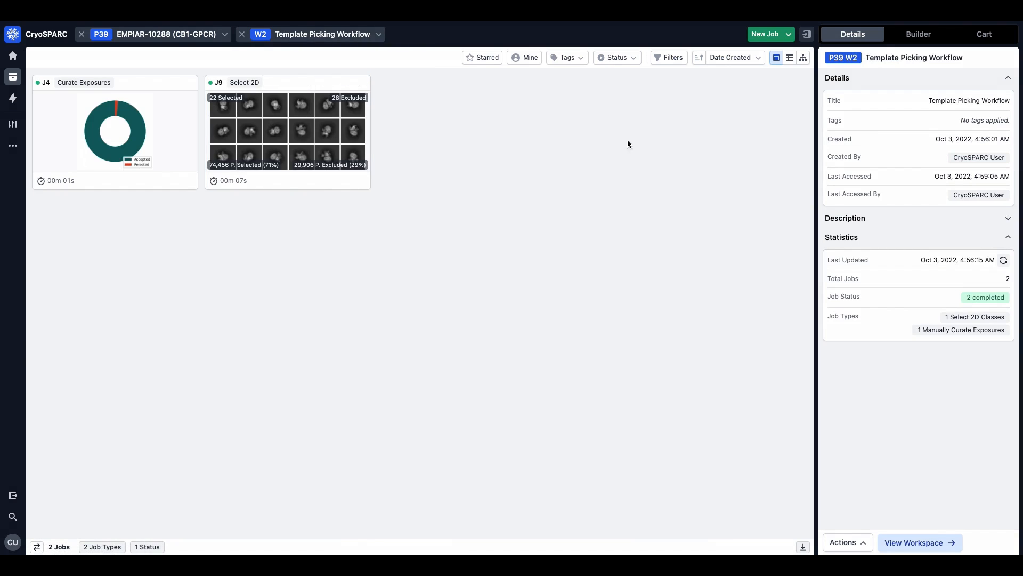
pyautogui.click(803, 59)
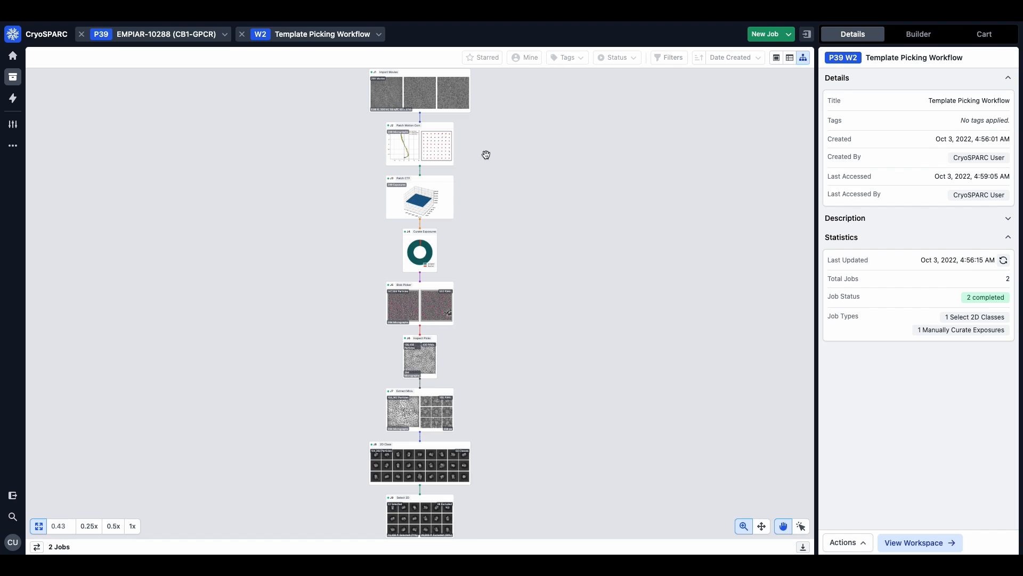
# Examine the job tree from Import Movies down to Select 2D, highlighting the linked Select 2D and Curate Exposures jobs
pyautogui.scroll(3, 477, 125)
pyautogui.moveTo(475, 124); pyautogui.dragTo(485, 250)
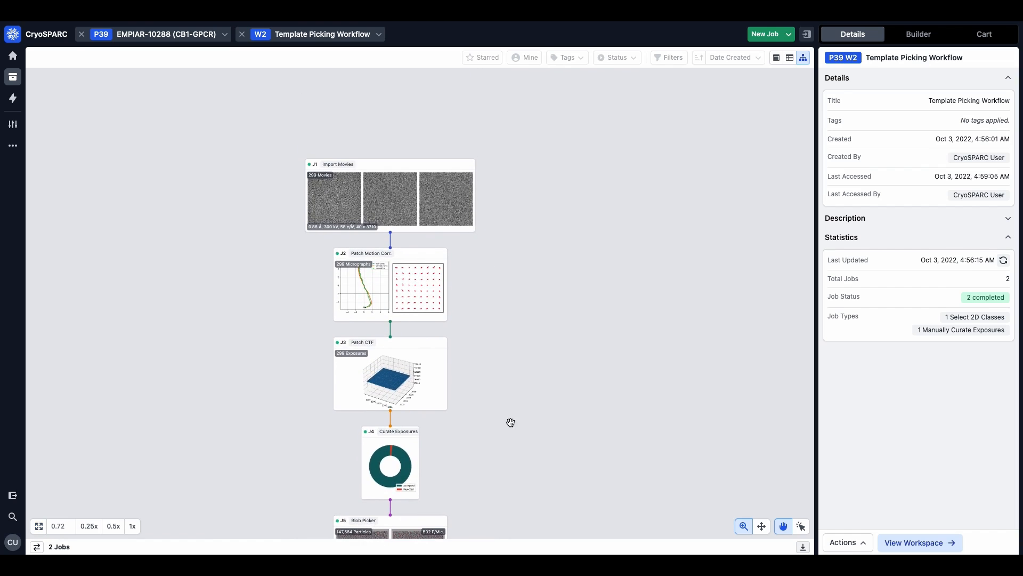
pyautogui.moveTo(512, 420); pyautogui.dragTo(506, 303)
pyautogui.moveTo(516, 453); pyautogui.dragTo(519, 262)
pyautogui.click(419, 427)
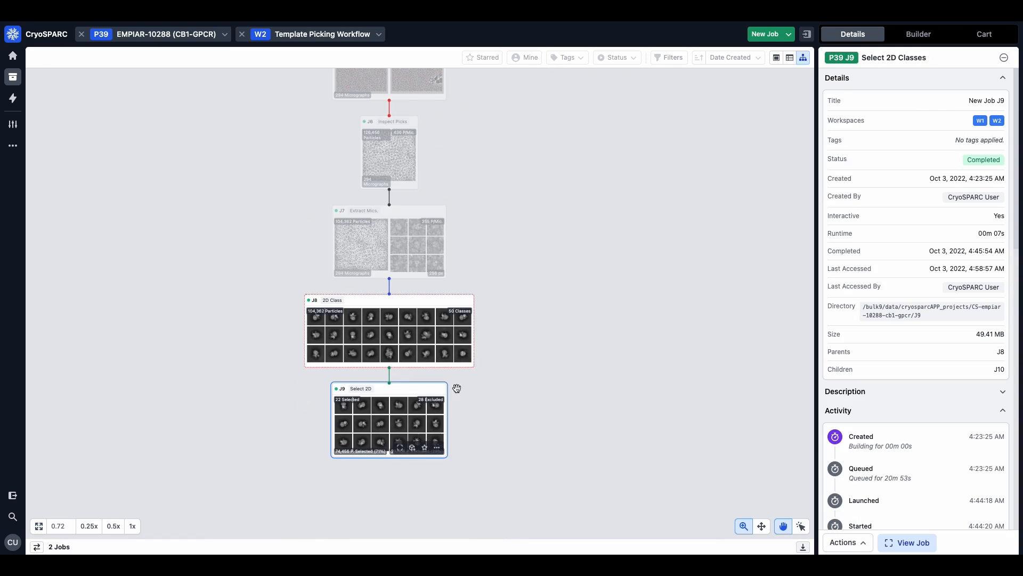
pyautogui.moveTo(497, 229); pyautogui.dragTo(487, 399)
pyautogui.click(389, 156)
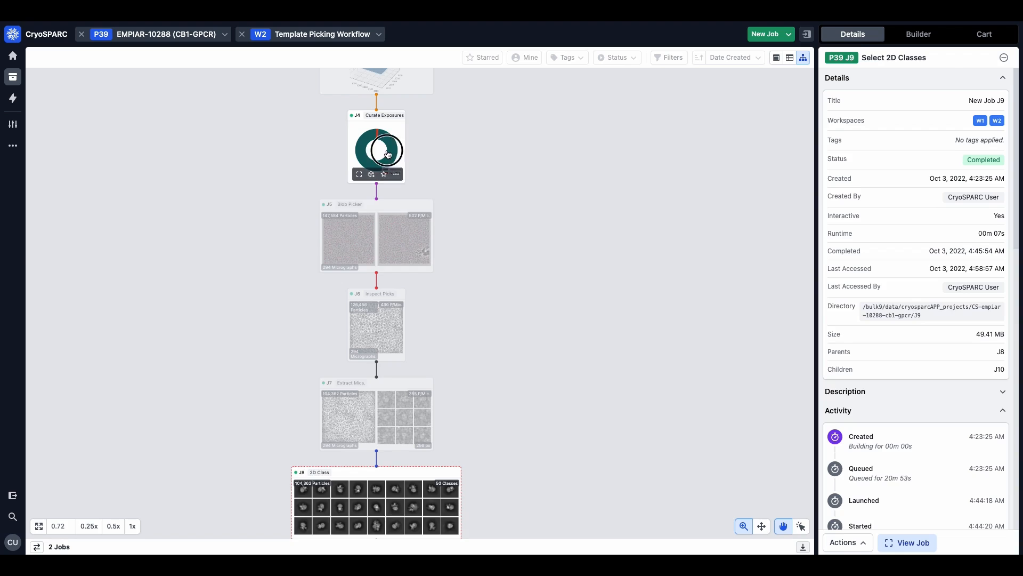
pyautogui.scroll(-2, 483, 293)
pyautogui.scroll(-1, 478, 308)
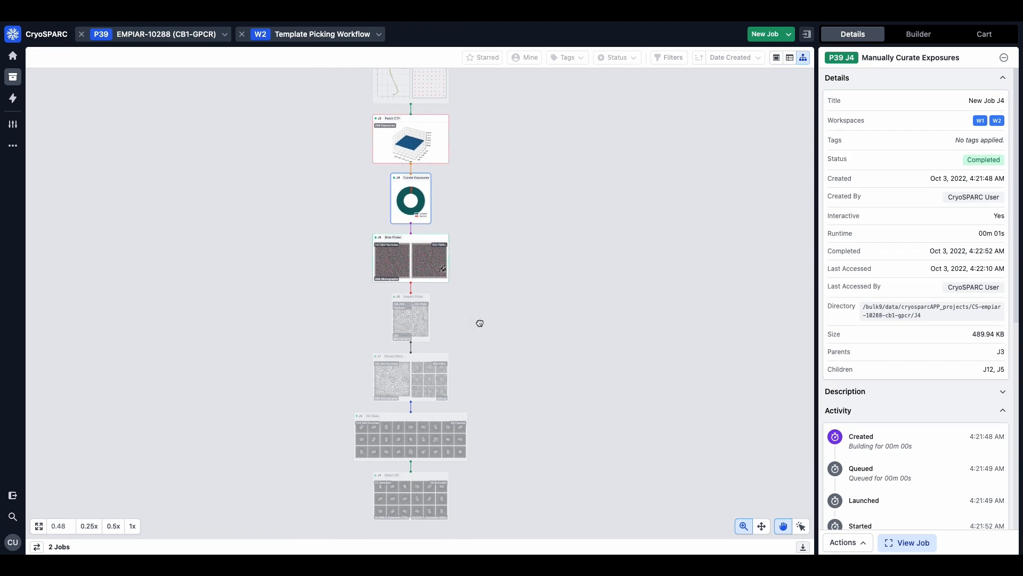
# Inspect the Extract Mics. job J7 in the tree and check its options for linking to a workspace
pyautogui.click(427, 379)
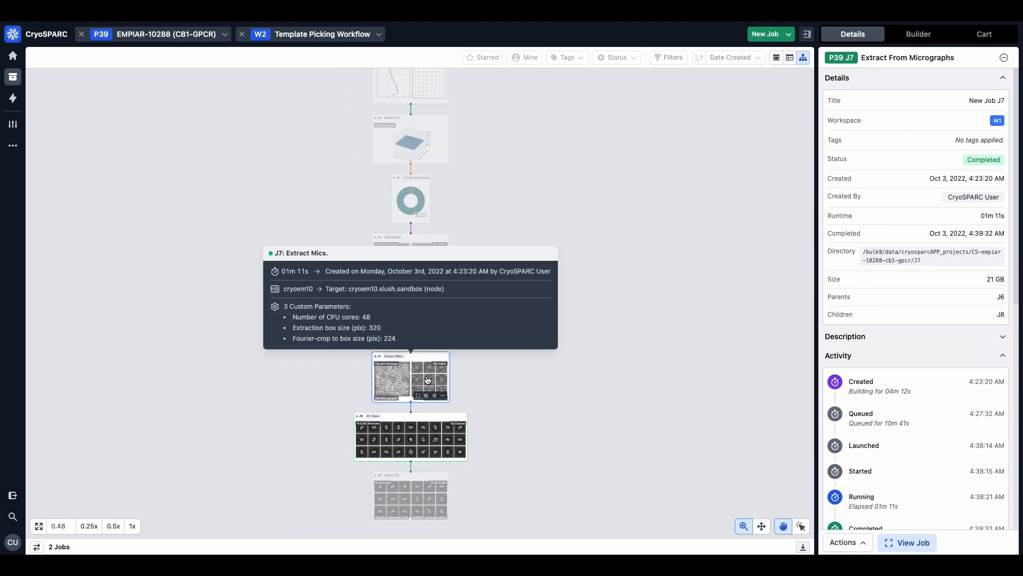
pyautogui.rightClick(427, 379)
pyautogui.moveTo(506, 197)
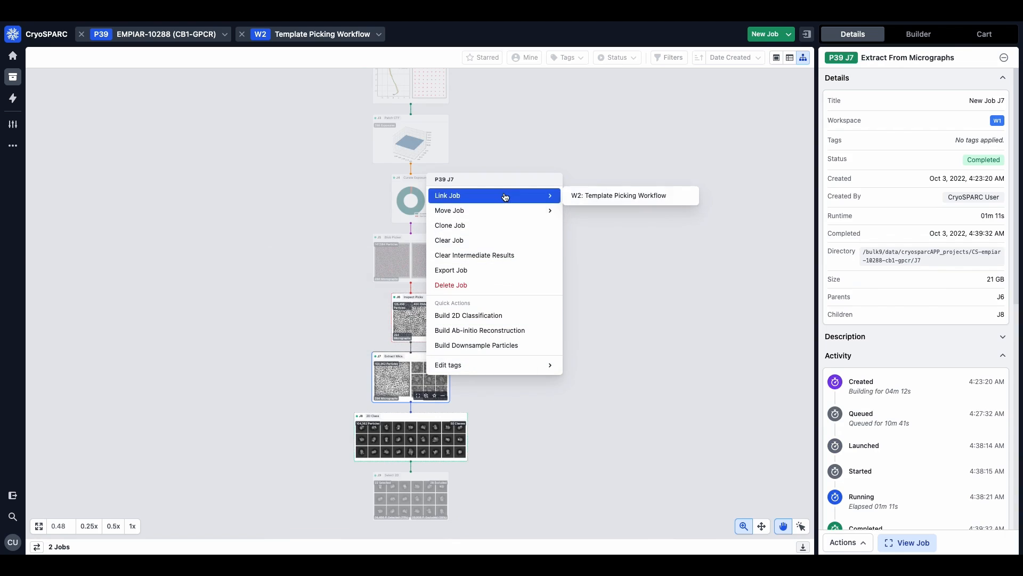
pyautogui.click(489, 401)
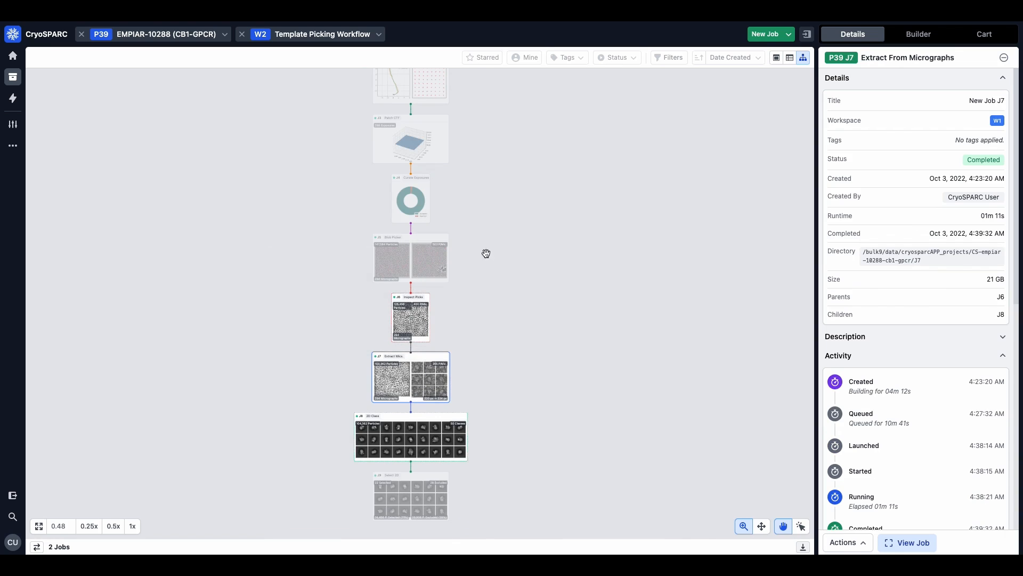
# Add the accepted exposures output of the Curate Exposures job J4 to the job cart
pyautogui.scroll(2, 486, 253)
pyautogui.scroll(3, 420, 310)
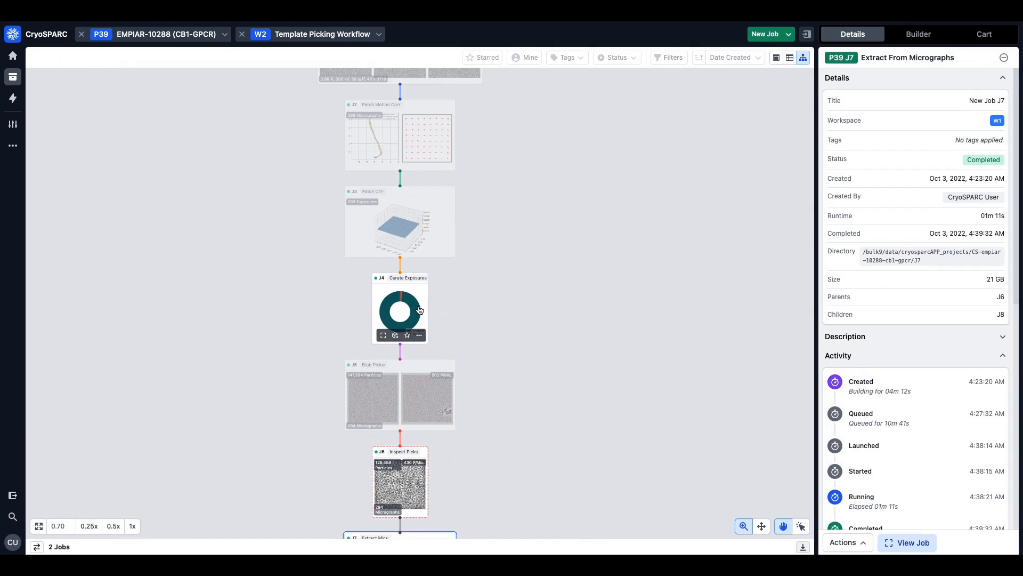
pyautogui.click(395, 336)
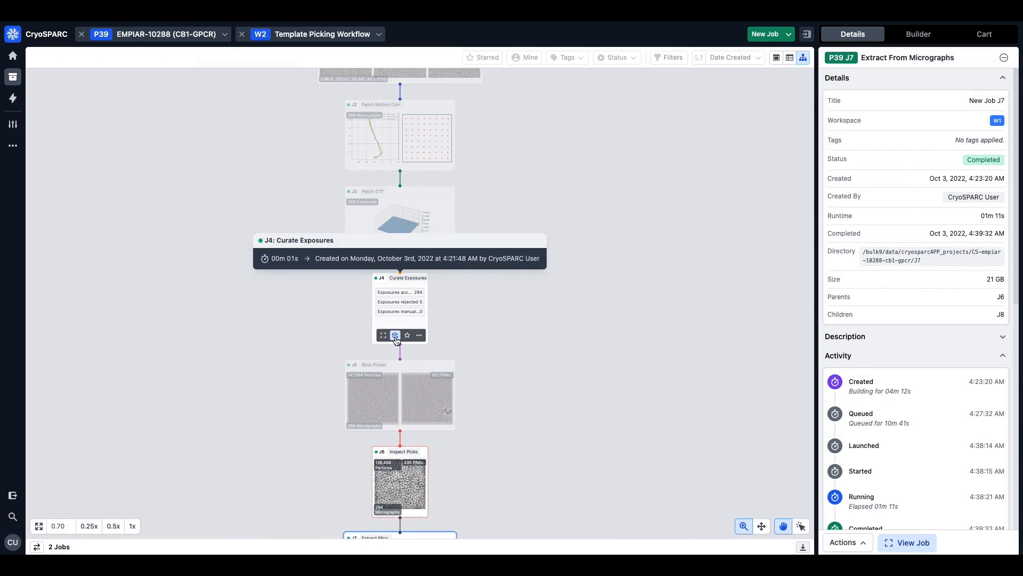
pyautogui.click(403, 297)
pyautogui.scroll(-6, 482, 416)
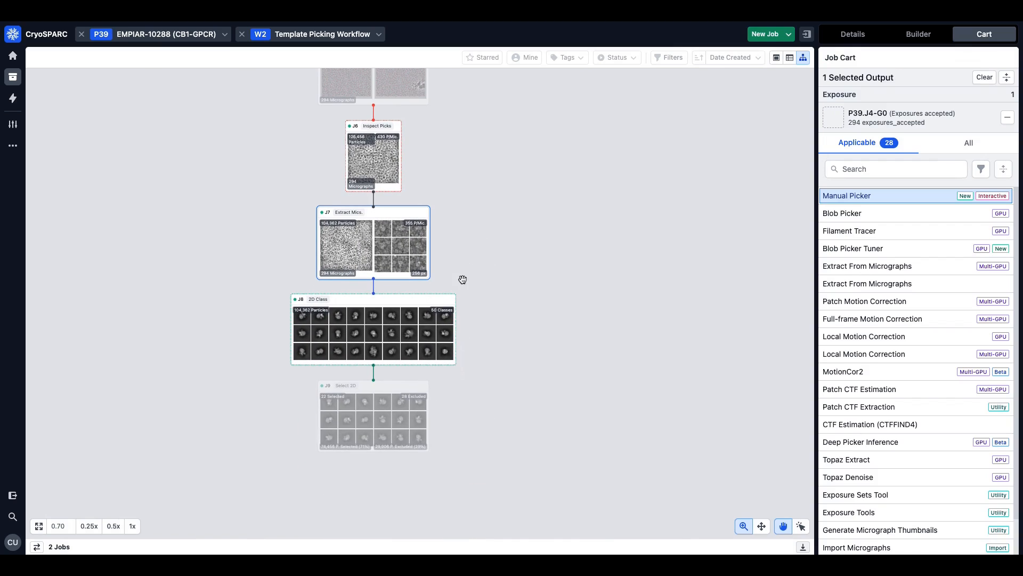
# Add the selected templates output of Select 2D job J9 to the job cart and build a Template Picker job from the cart
pyautogui.click(395, 442)
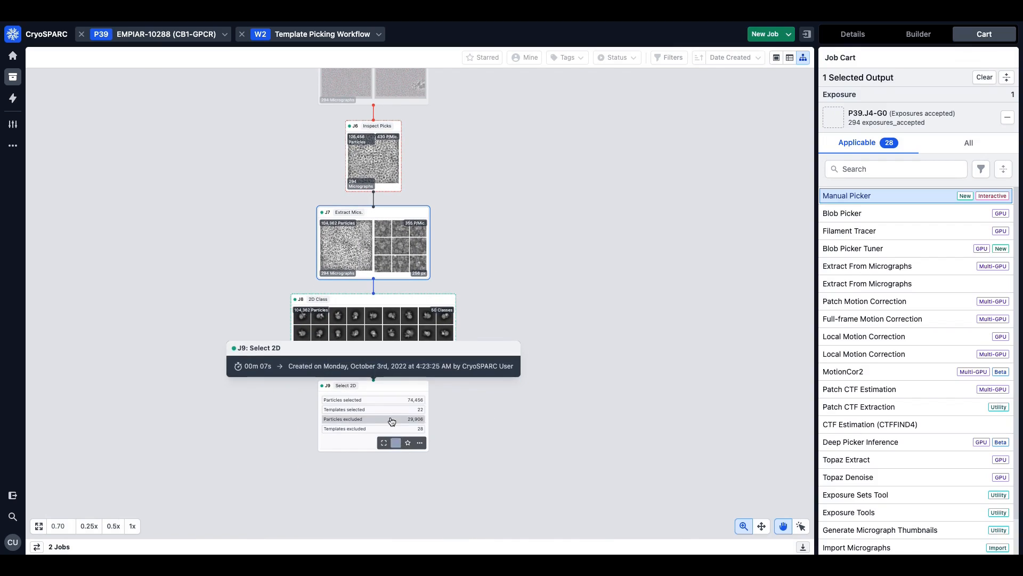
pyautogui.click(389, 410)
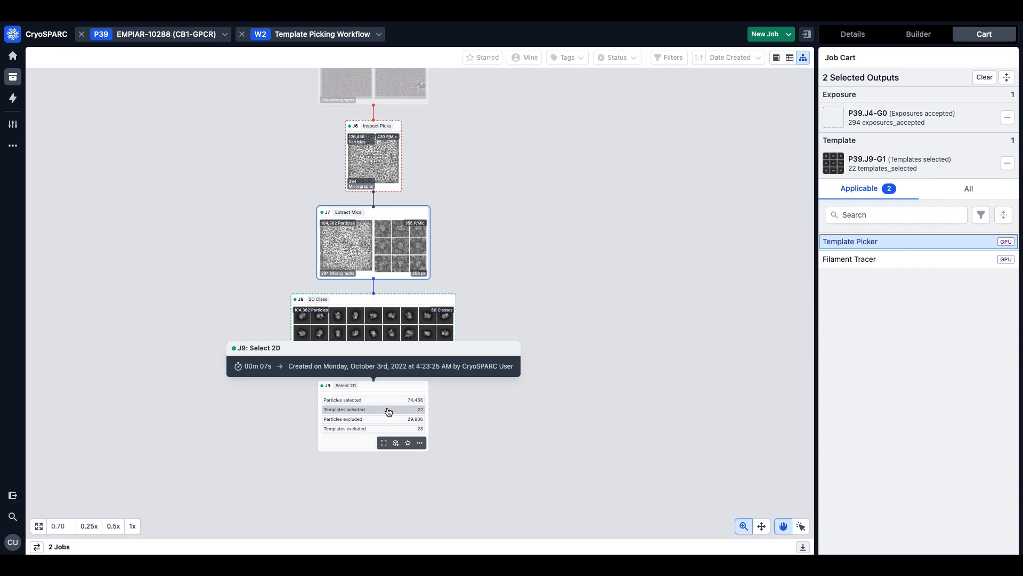
pyautogui.click(894, 244)
pyautogui.moveTo(544, 425); pyautogui.dragTo(562, 294)
# Set the Template Picker's particle diameter to 160 Å and queue the job
pyautogui.click(864, 327)
pyautogui.write('180')
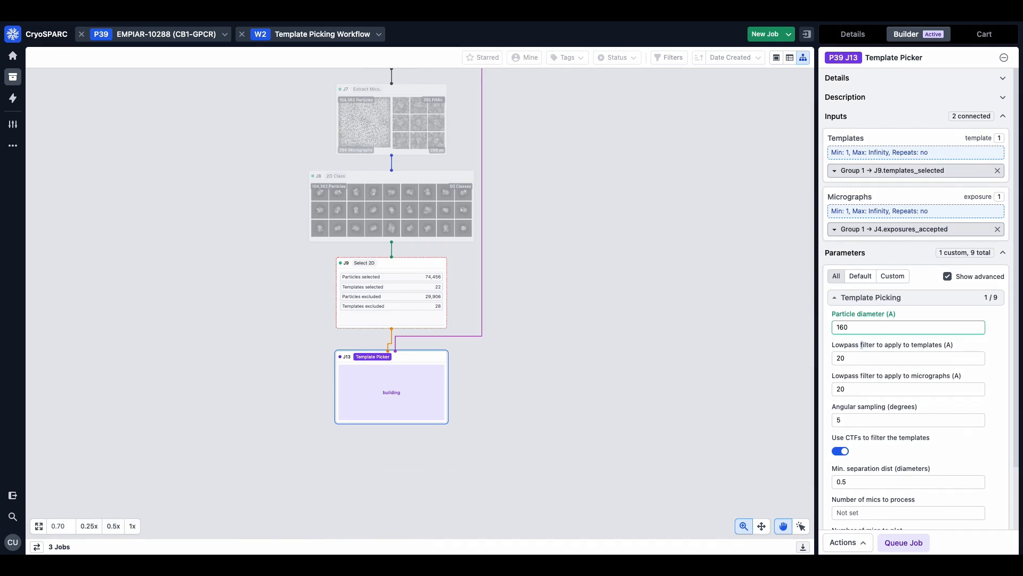
pyautogui.click(903, 543)
# Build the downstream chain after the Template Picker: Inspect Picks, Extract Mics., 2D Classification, Select 2D, Ab-Initio, Homogeneous Refinement and Non-uniform Refinement
pyautogui.scroll(-3, 896, 469)
pyautogui.click(892, 470)
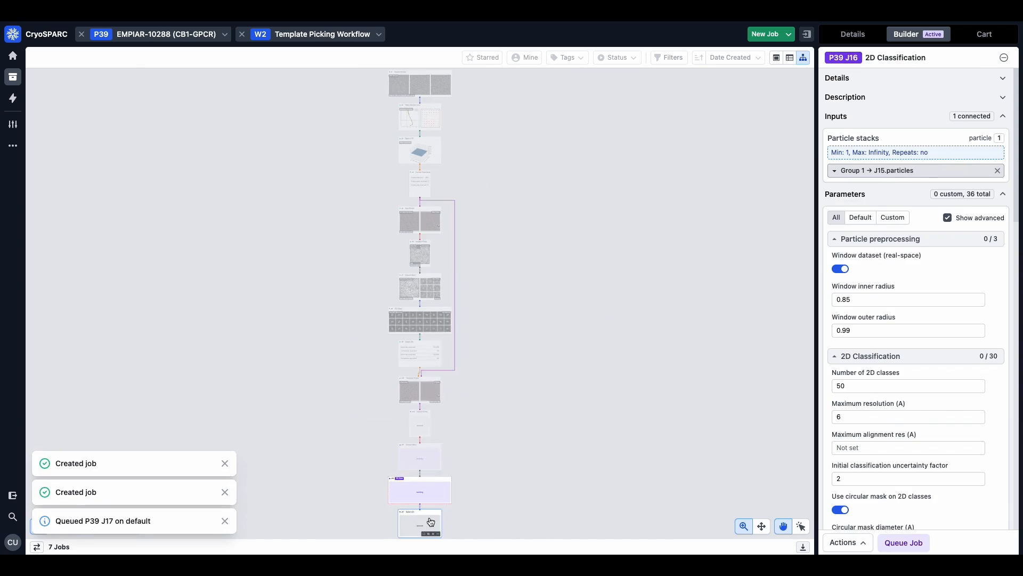
pyautogui.rightClick(420, 501)
pyautogui.click(450, 425)
pyautogui.scroll(5, 450, 425)
# Set Extract From Micrographs job J15 to a 320 px extraction box Fourier-cropped to 224 px and queue it
pyautogui.click(415, 306)
pyautogui.click(868, 381)
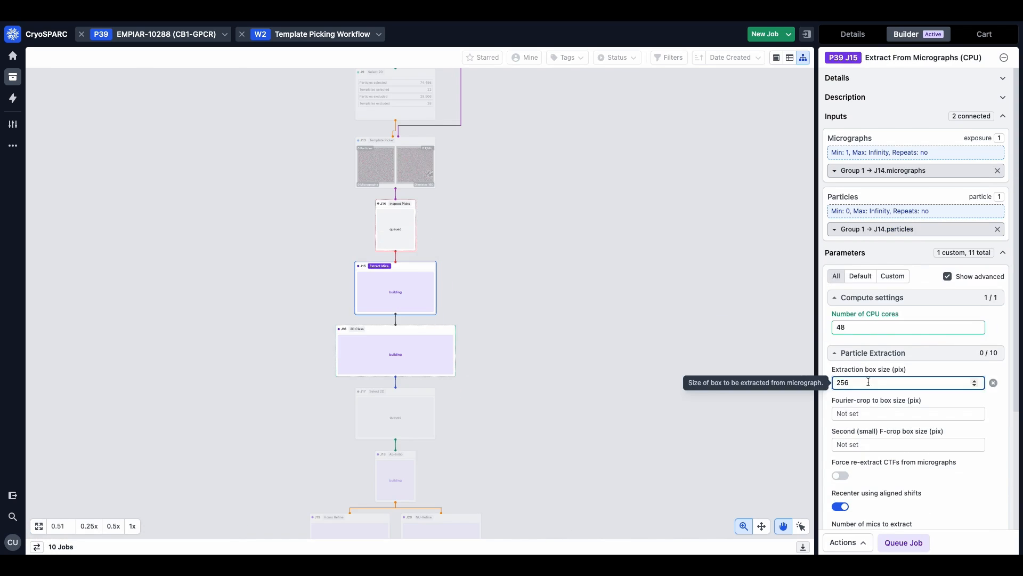
pyautogui.click(874, 415)
pyautogui.click(903, 542)
pyautogui.click(898, 404)
pyautogui.click(884, 542)
# Queue the remaining 2D Classification, Ab-Initio and refinement jobs of the template picking chain
pyautogui.click(395, 352)
pyautogui.scroll(-10, 872, 499)
pyautogui.click(903, 543)
pyautogui.click(402, 322)
pyautogui.click(903, 542)
pyautogui.click(367, 382)
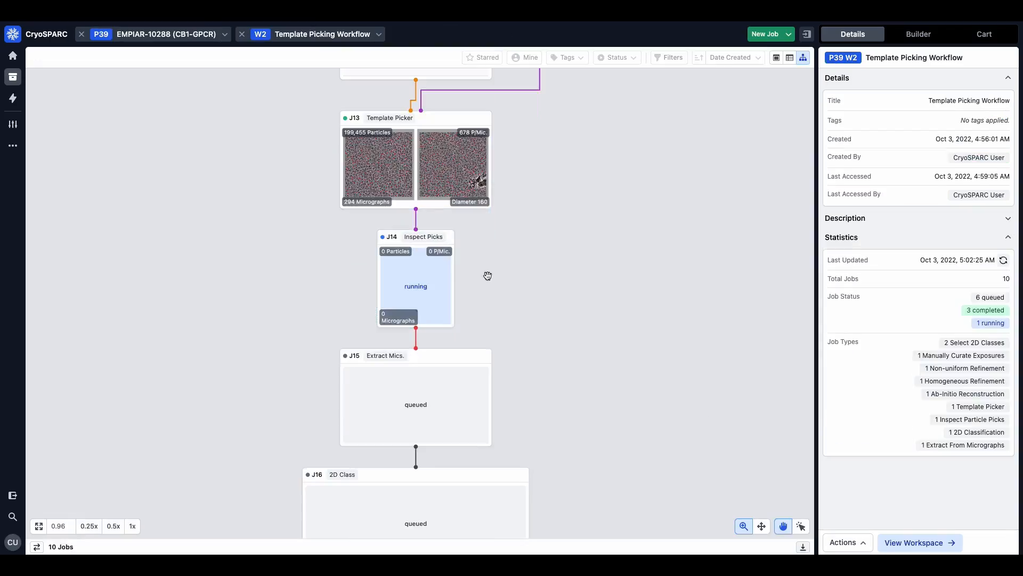
# In Inspect Picks job J14, set the NCC score threshold to 0.320 and the local power range to 1024–1376, and finish picking
pyautogui.click(436, 274)
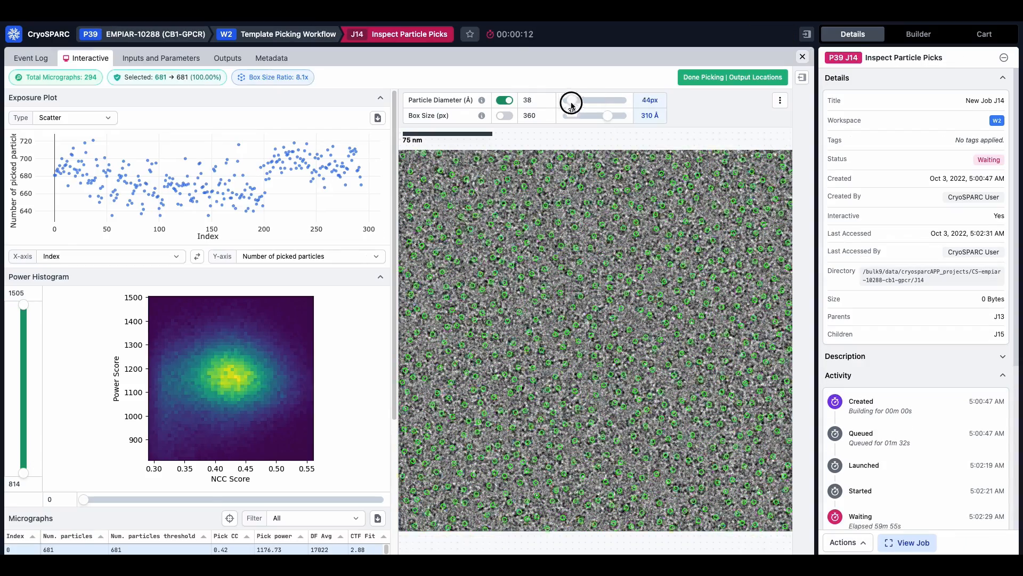
pyautogui.click(184, 496)
pyautogui.moveTo(185, 494); pyautogui.dragTo(180, 494)
pyautogui.moveTo(23, 304); pyautogui.dragTo(27, 336)
pyautogui.moveTo(23, 473); pyautogui.dragTo(27, 421)
pyautogui.click(733, 77)
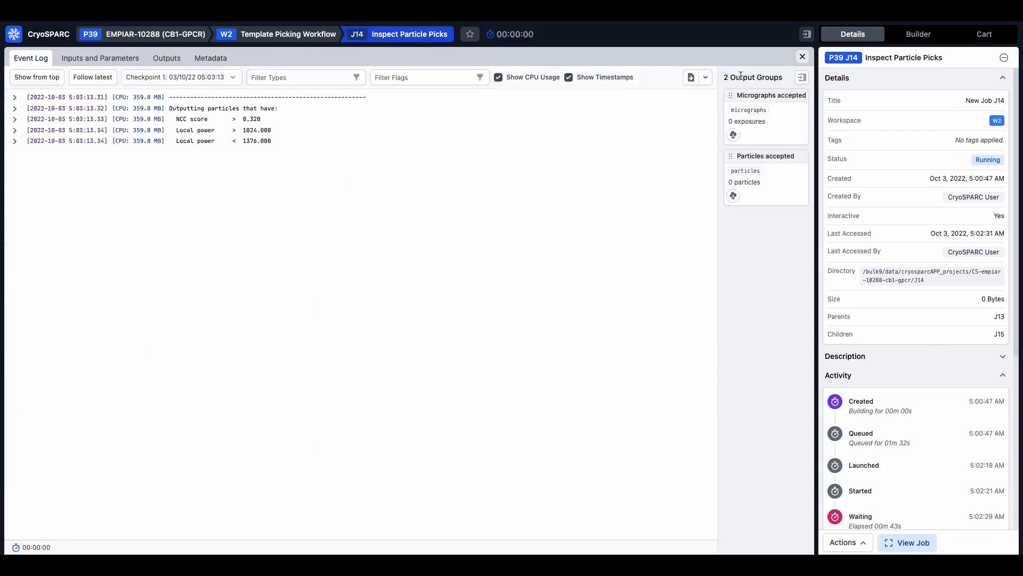
# Close the Inspect Picks job, show the workspace's jobs as cards, and go back to the project's workspaces
pyautogui.click(802, 56)
pyautogui.click(776, 58)
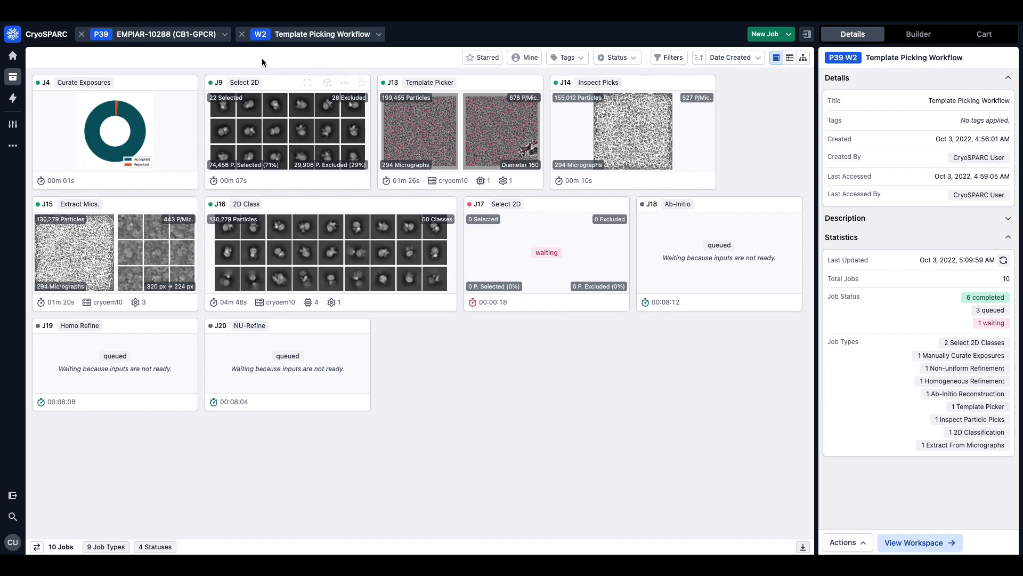
pyautogui.click(243, 35)
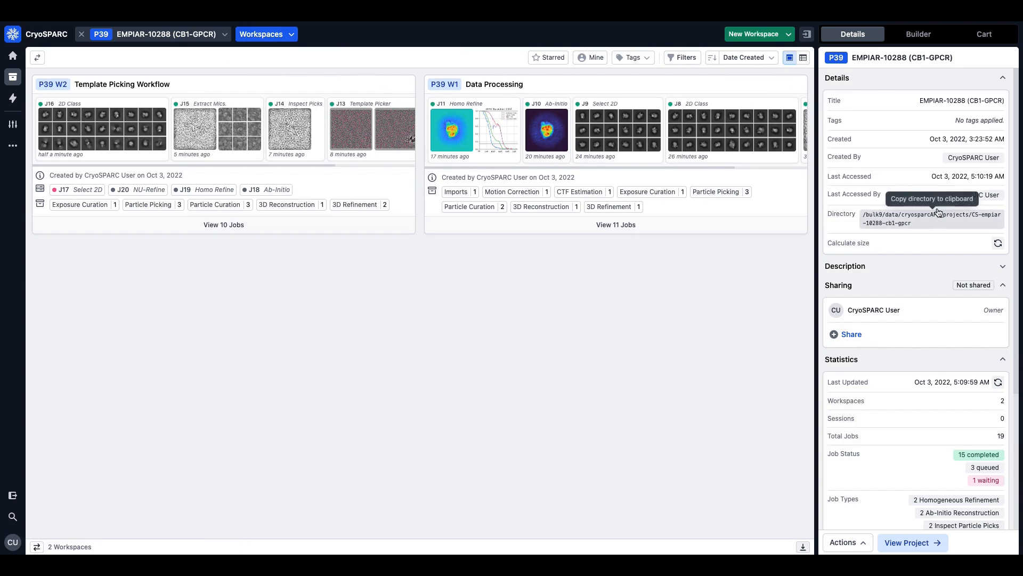
# Collapse the project's details and sharing sections and display all jobs in project P39
pyautogui.click(934, 77)
pyautogui.click(927, 118)
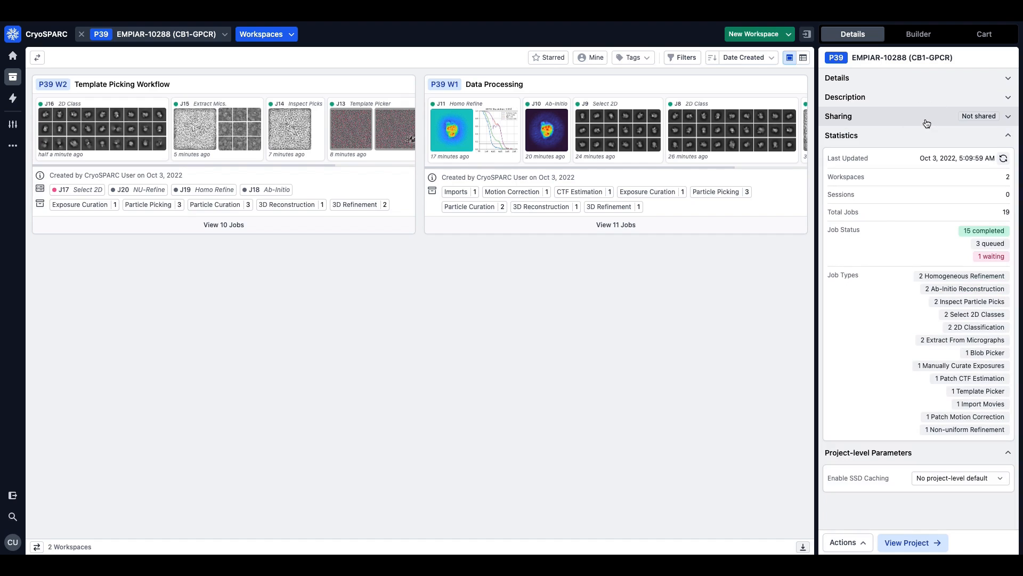
pyautogui.moveTo(917, 181)
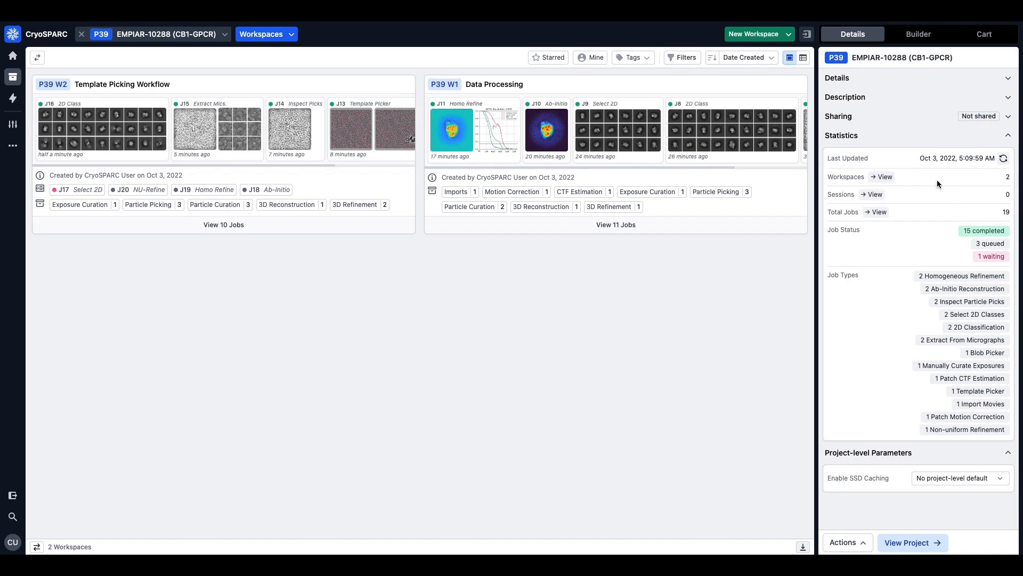
pyautogui.click(878, 212)
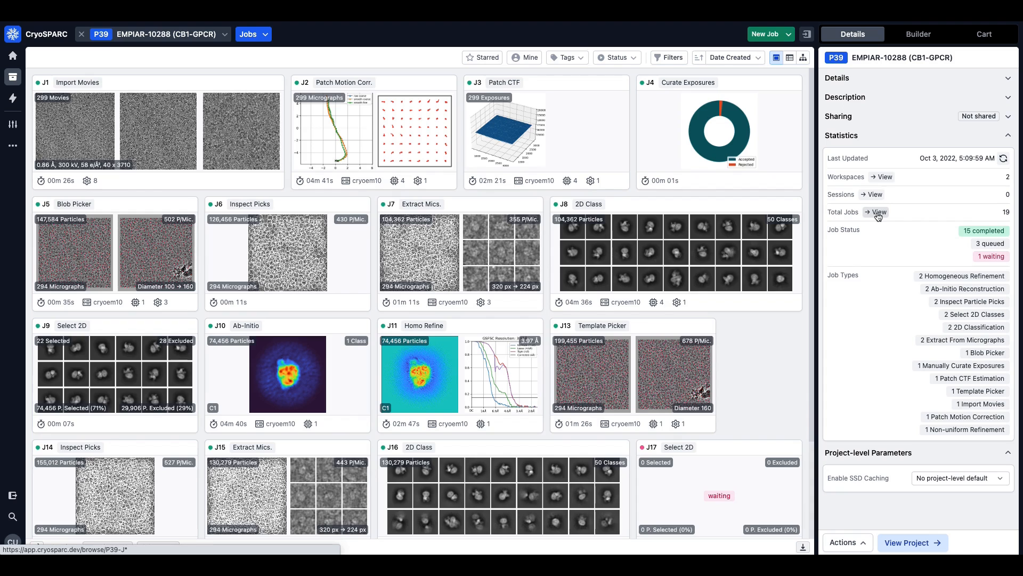
pyautogui.click(748, 325)
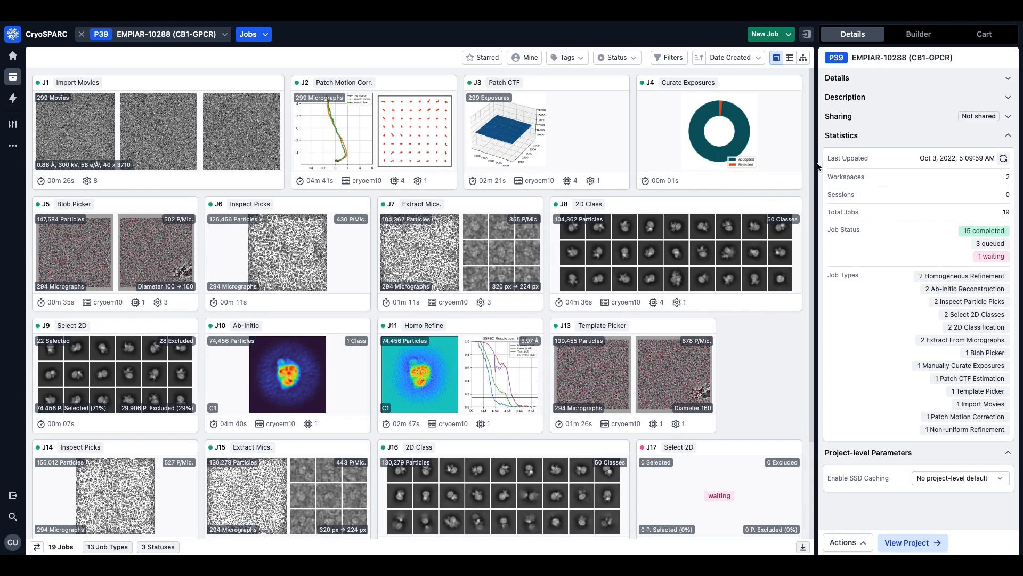
pyautogui.moveTo(817, 166); pyautogui.dragTo(818, 298)
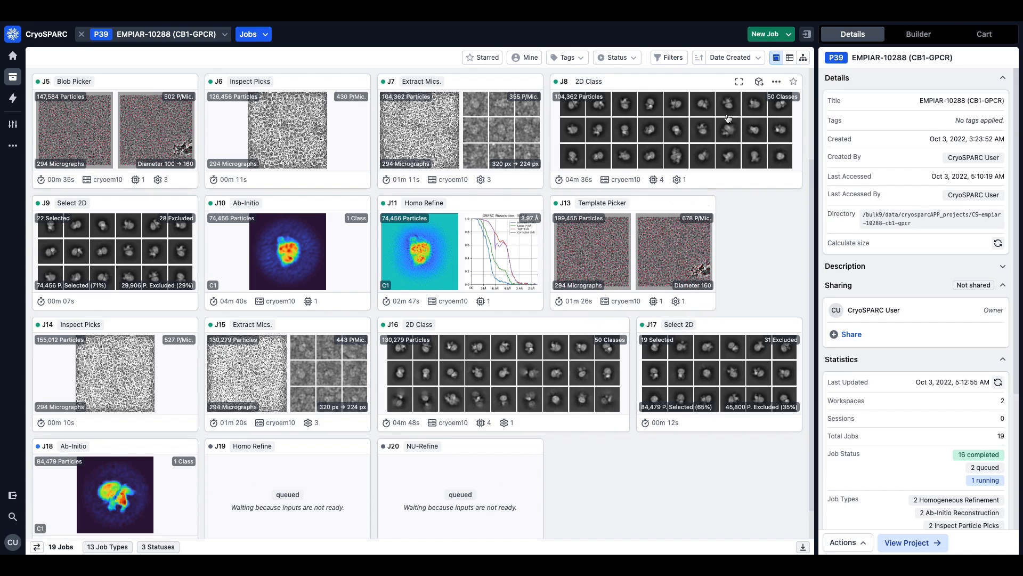
# Create a light blue tag of type Job titled "Template Picks"
pyautogui.click(788, 35)
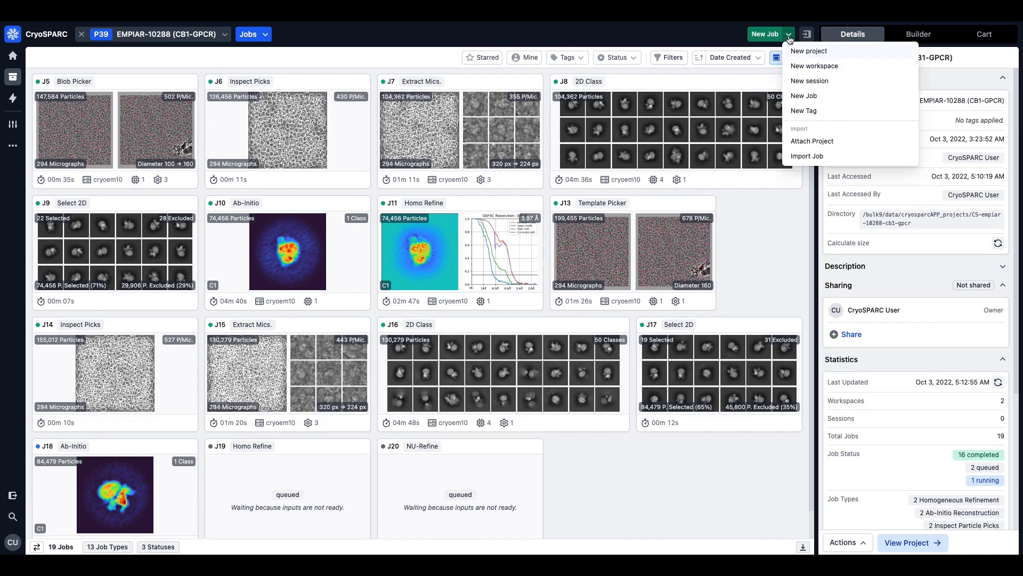
pyautogui.click(833, 111)
pyautogui.write('Template Picks')
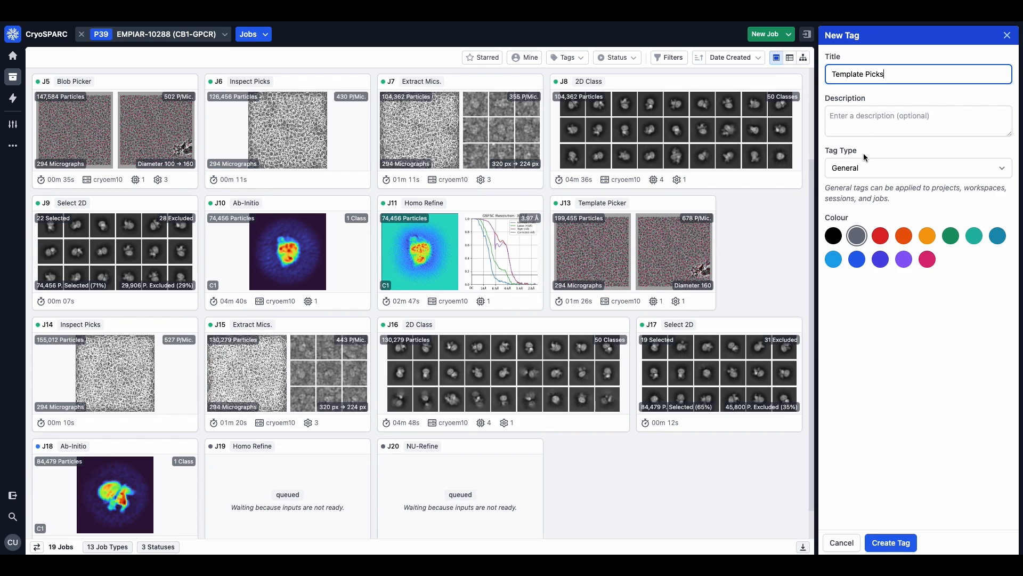
pyautogui.click(866, 167)
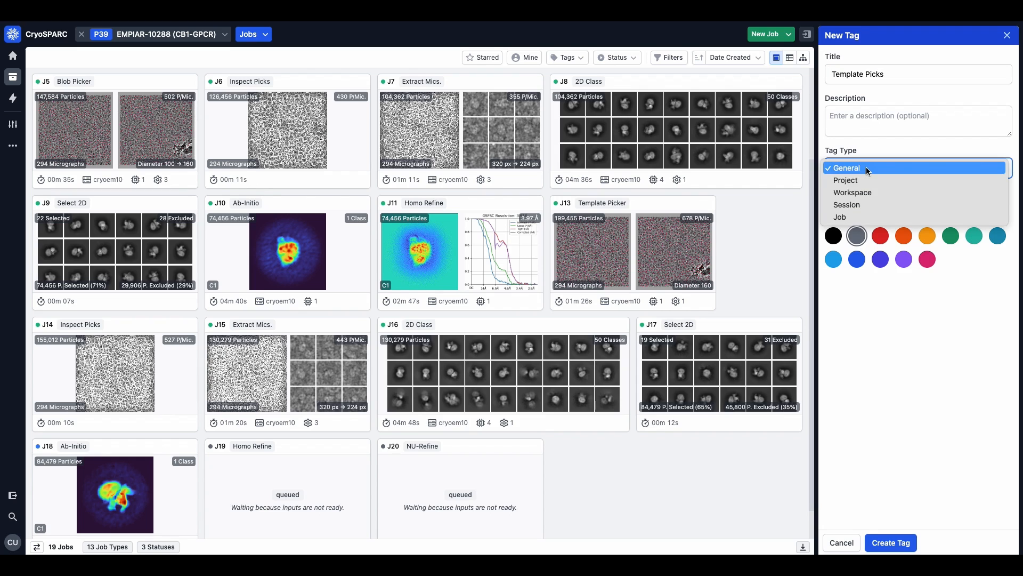
pyautogui.click(868, 218)
pyautogui.click(835, 250)
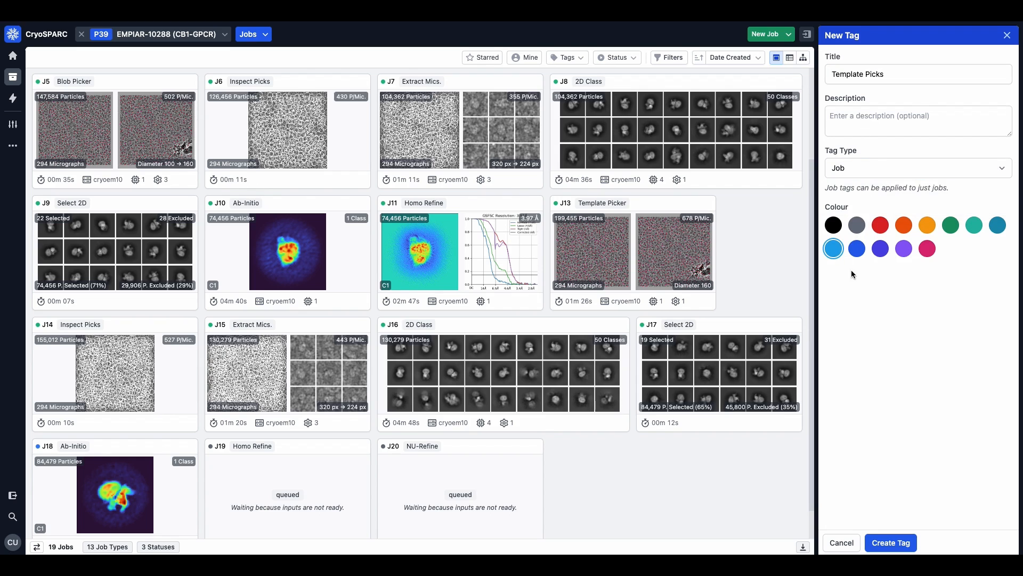
pyautogui.click(891, 542)
# Create a purple tag of type Job titled "Blob Picks"
pyautogui.click(789, 34)
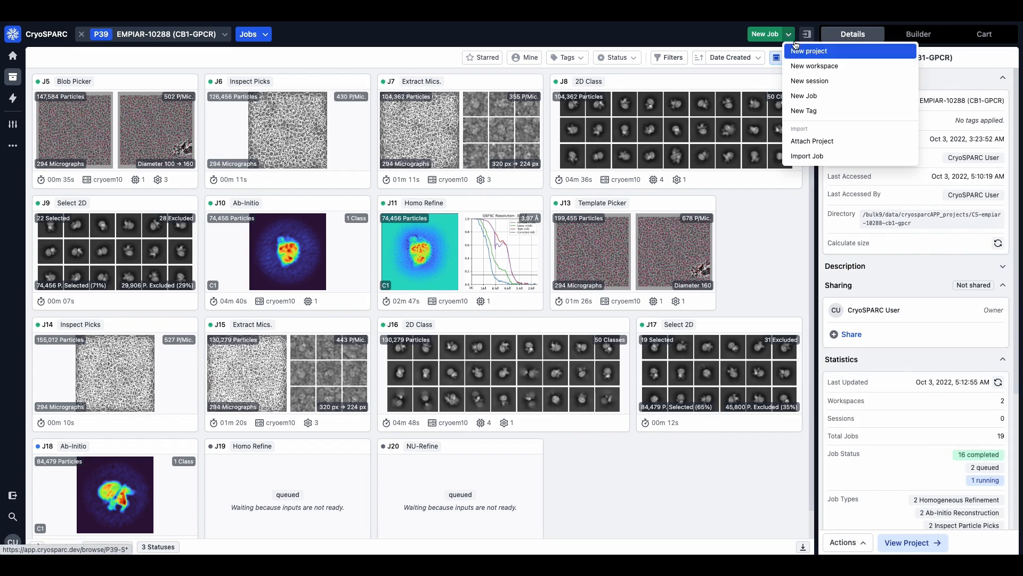
pyautogui.click(832, 109)
pyautogui.click(875, 74)
pyautogui.write('Blob ')
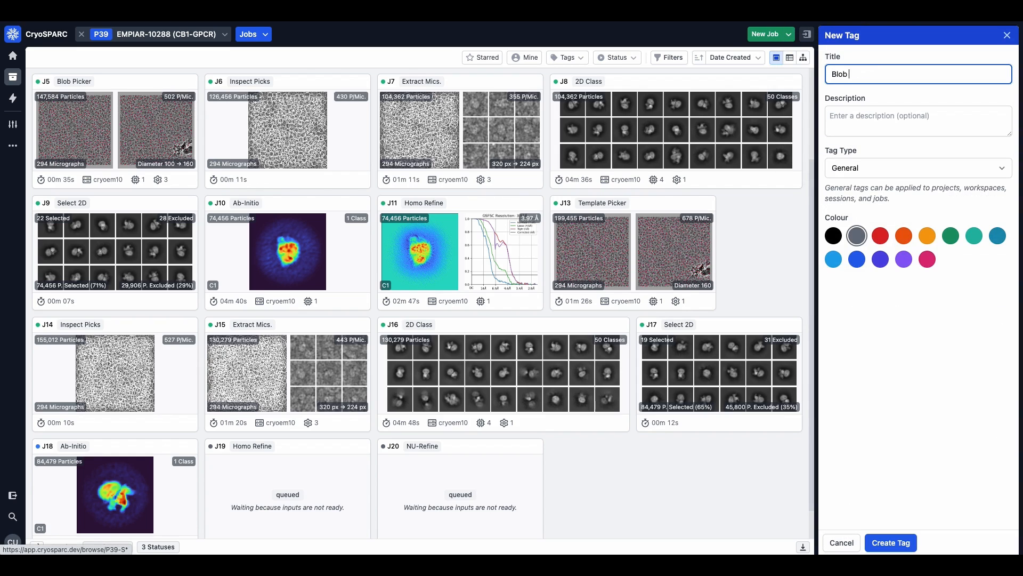
pyautogui.write('Picks')
pyautogui.click(905, 260)
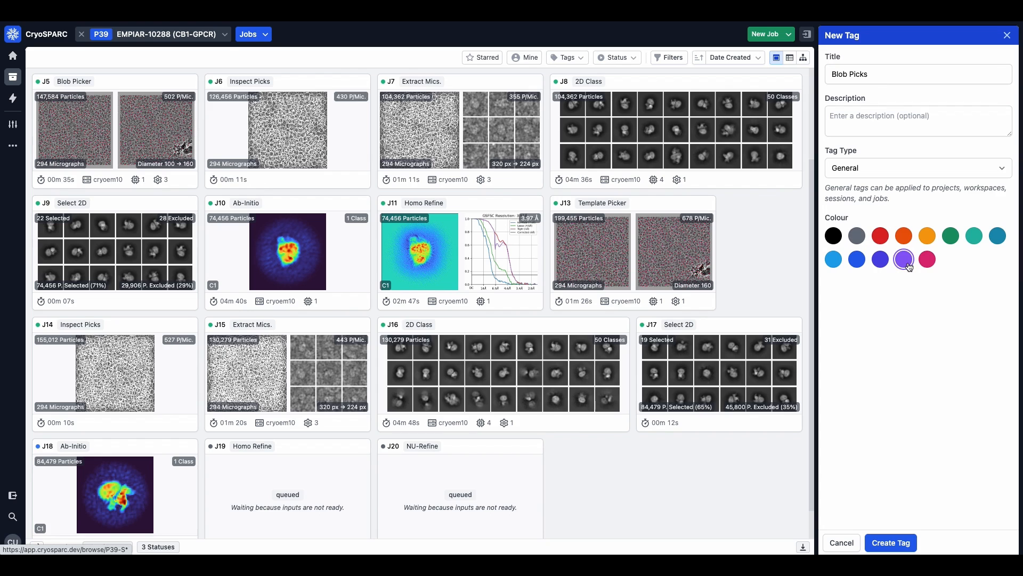
pyautogui.click(901, 168)
pyautogui.click(891, 217)
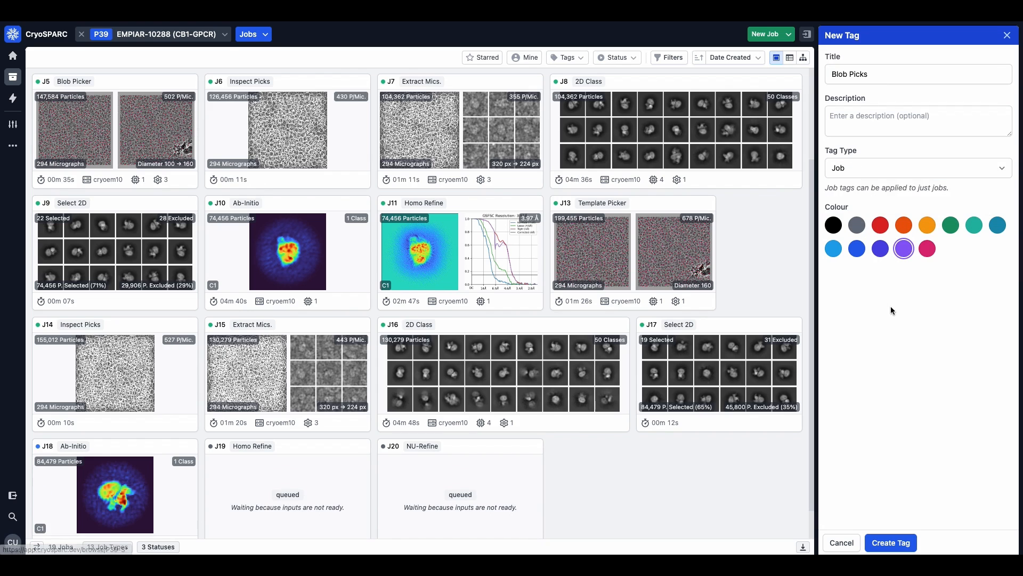
pyautogui.click(891, 542)
# Apply the Blob Picks tag to Homogeneous Refinement job J11
pyautogui.click(476, 263)
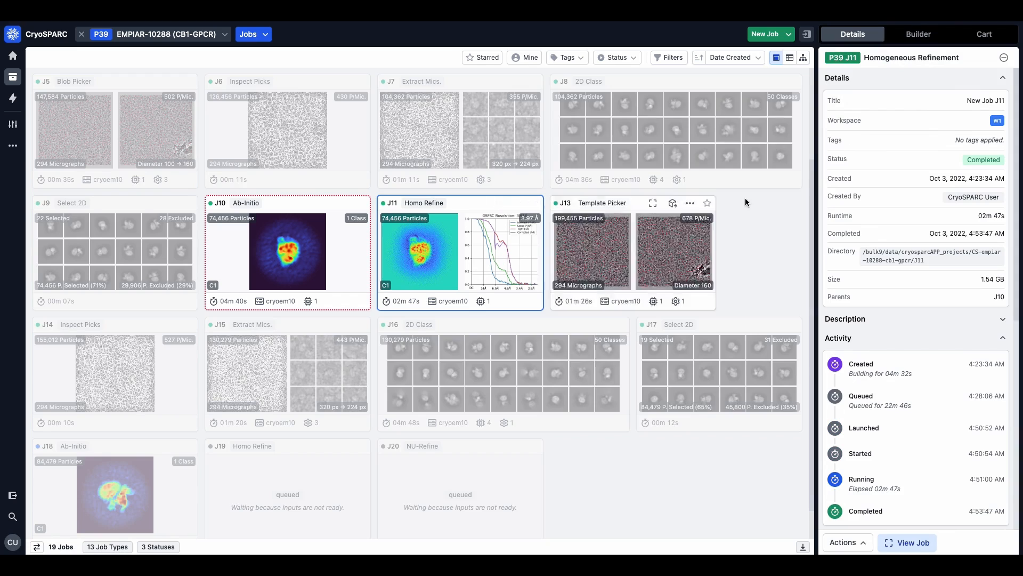
pyautogui.click(853, 140)
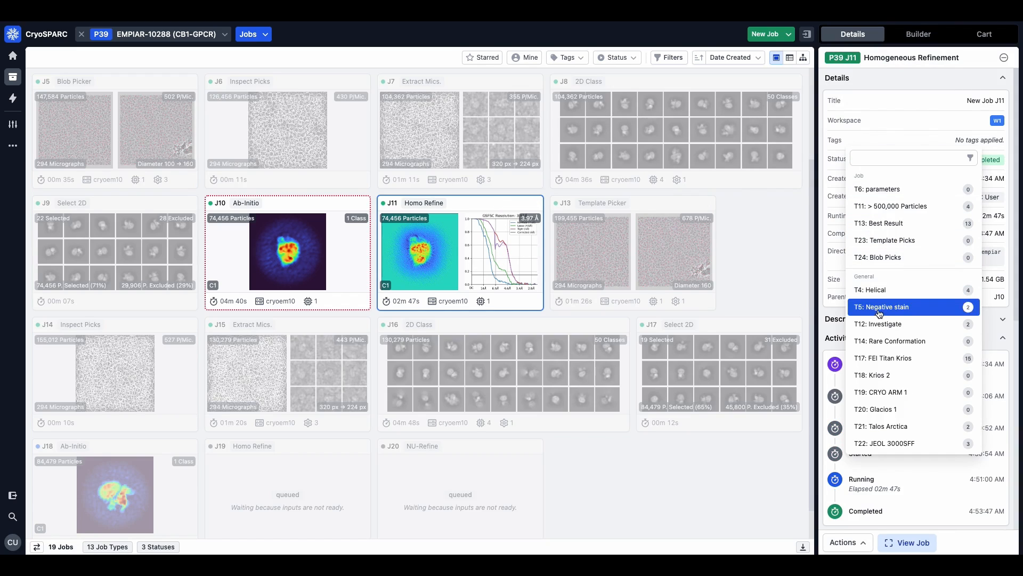
pyautogui.click(900, 262)
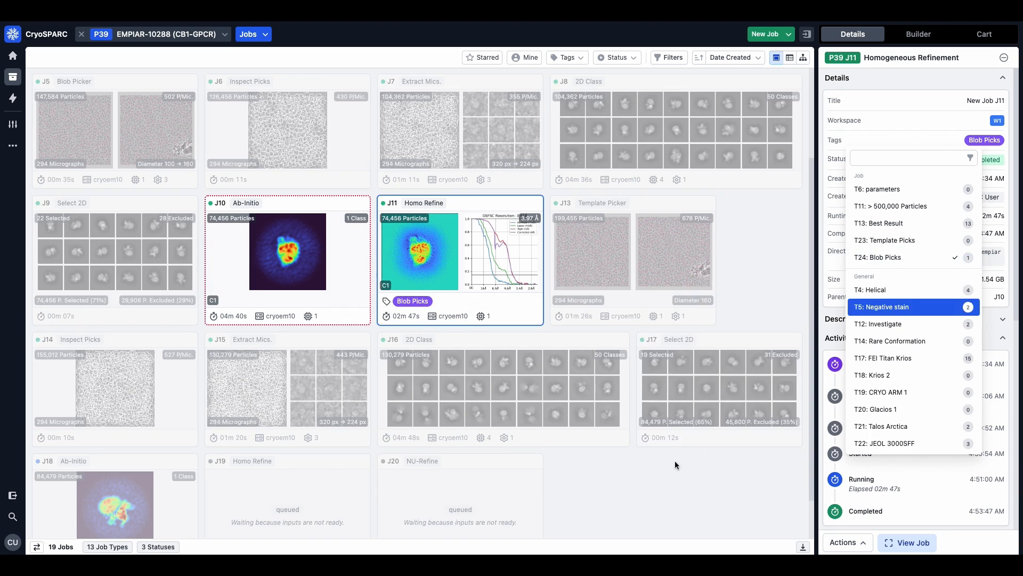
pyautogui.click(661, 462)
# Apply the Template Picks tag to Homogeneous Refinement job J19
pyautogui.scroll(-2, 619, 463)
pyautogui.click(334, 467)
pyautogui.rightClick(320, 456)
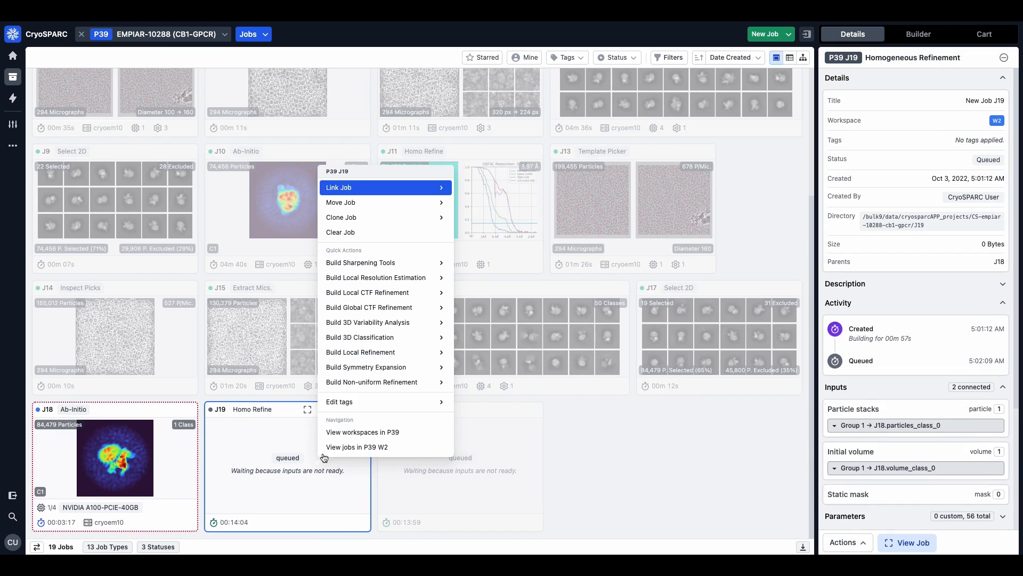
pyautogui.moveTo(373, 402)
pyautogui.click(512, 198)
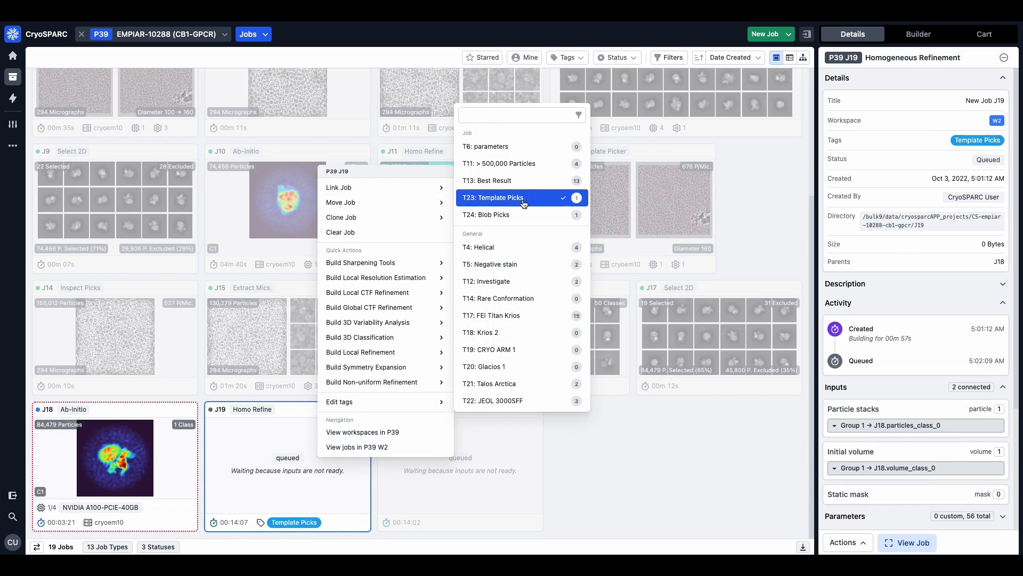
# Apply the Template Picks tag to Non-uniform Refinement job J20
pyautogui.click(490, 507)
pyautogui.rightClick(483, 461)
pyautogui.moveTo(549, 407)
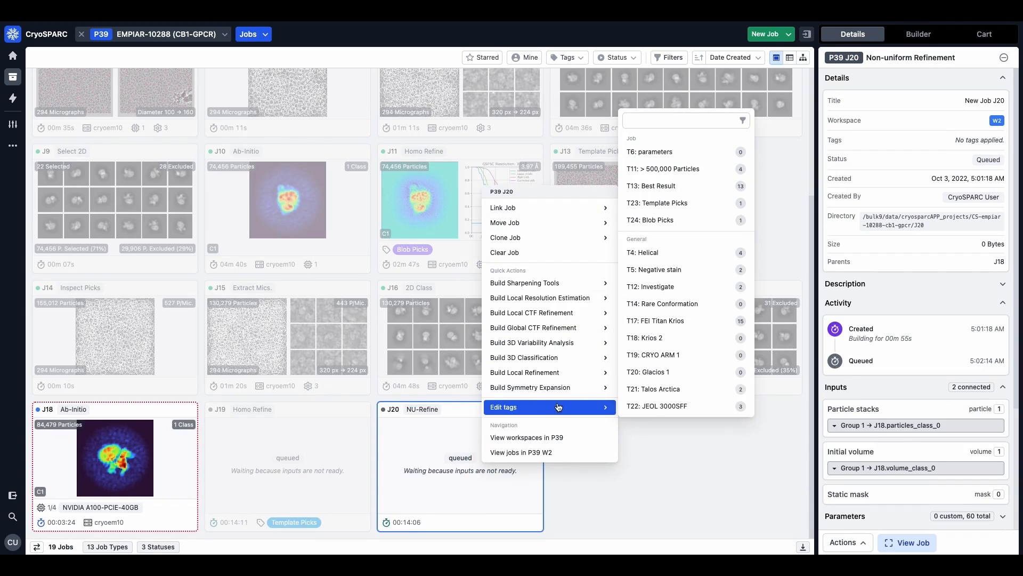
pyautogui.click(660, 204)
pyautogui.click(609, 509)
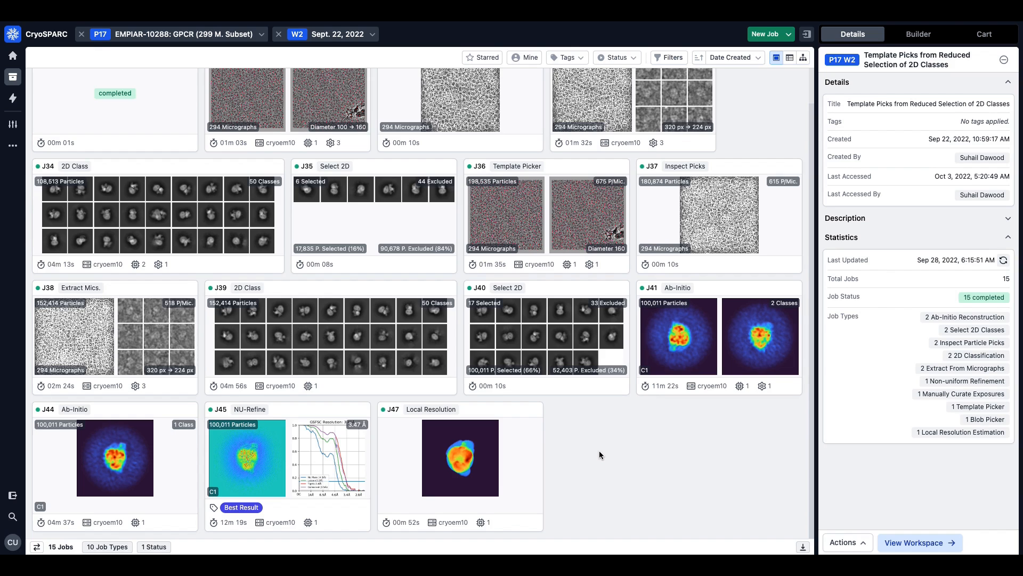
# Open Non-uniform Refinement job J45 in project P17 and load its refined density map in the volume viewer
pyautogui.click(334, 468)
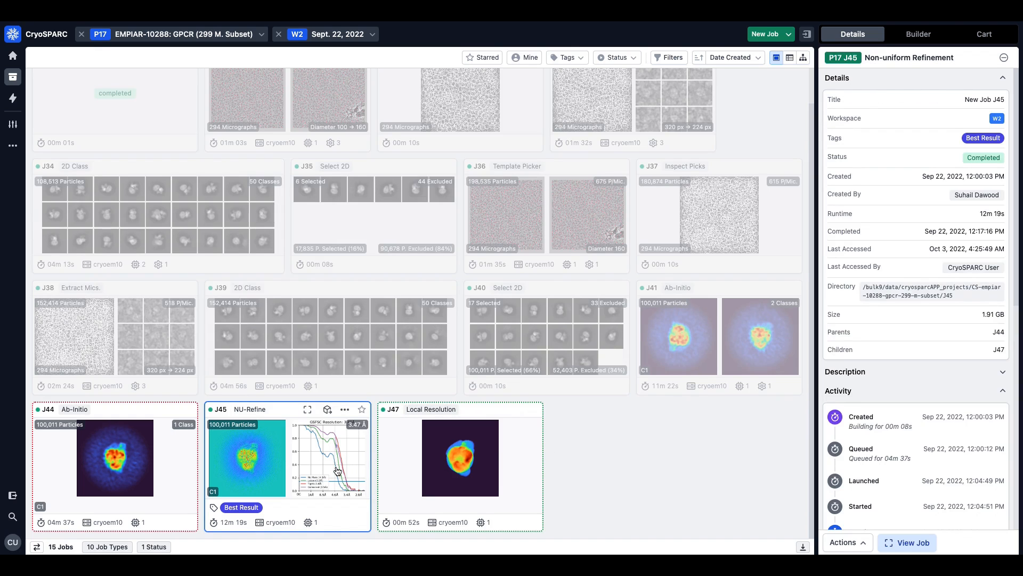
pyautogui.doubleClick(299, 415)
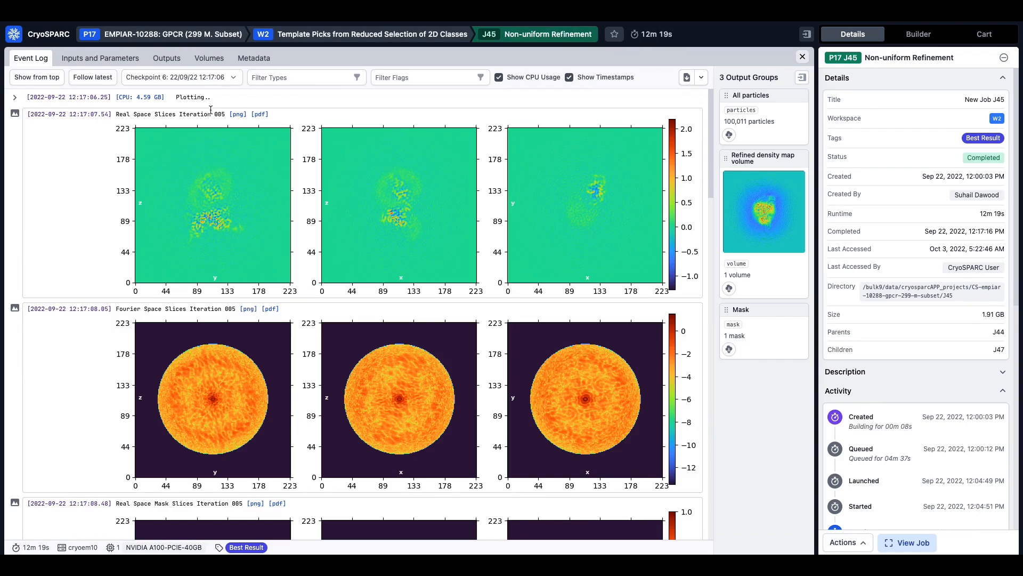
pyautogui.click(208, 61)
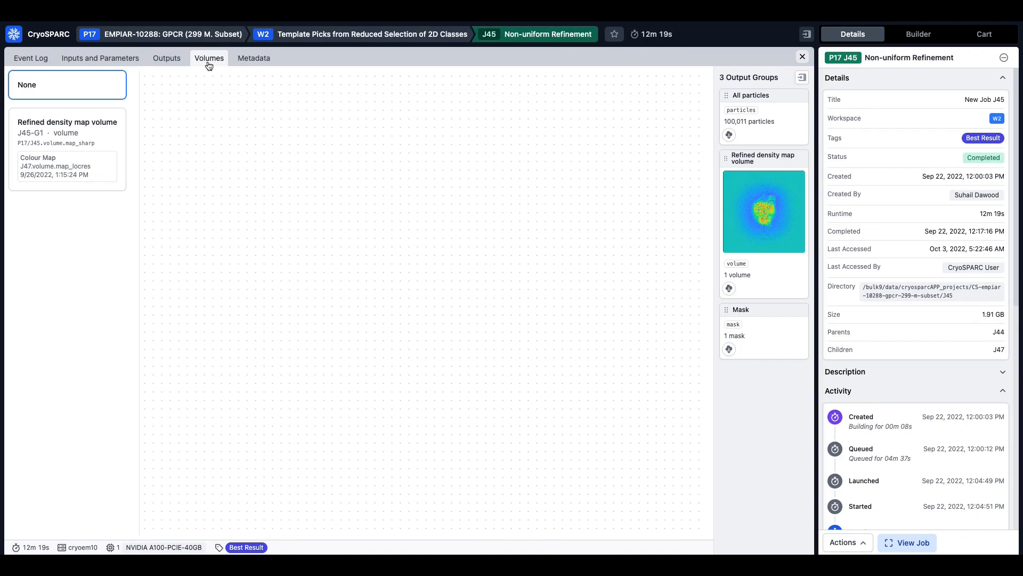
pyautogui.click(96, 131)
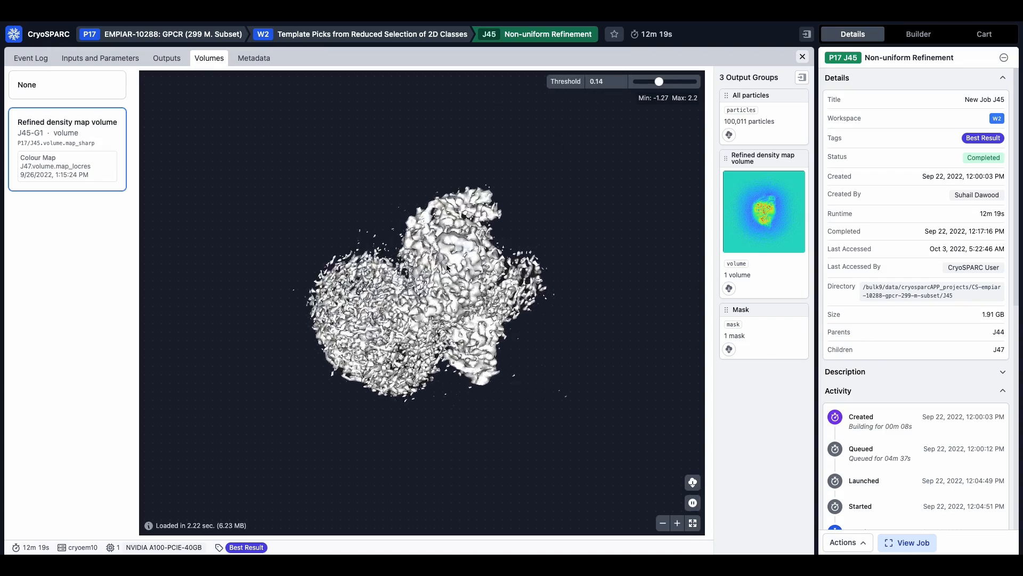
# Set the display threshold of the refined density map to 0.25
pyautogui.doubleClick(609, 83)
pyautogui.write('0.25')
pyautogui.press('Return')
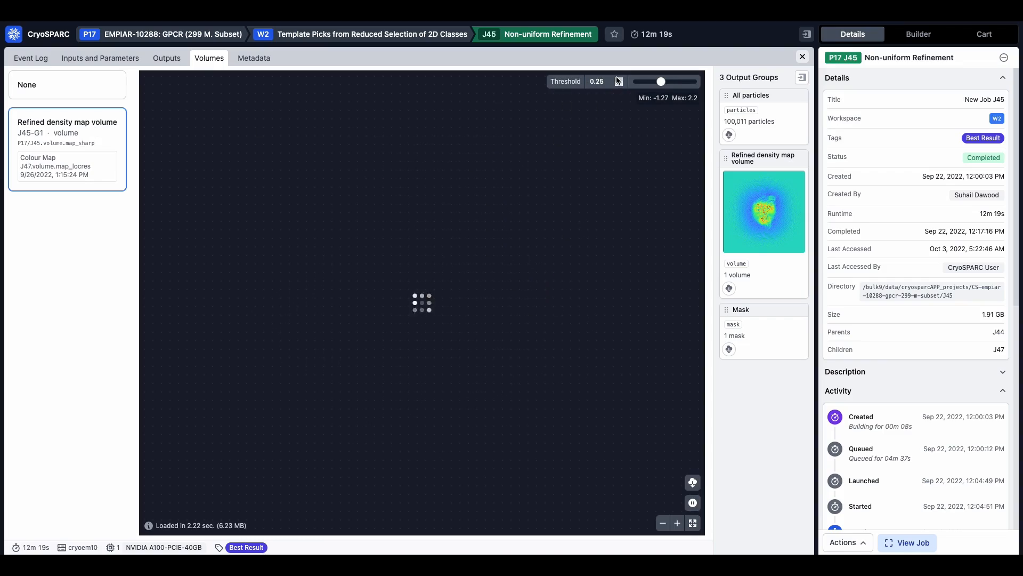
# Rotate the refined density map of J45 to examine its shape from other angles
pyautogui.click(256, 223)
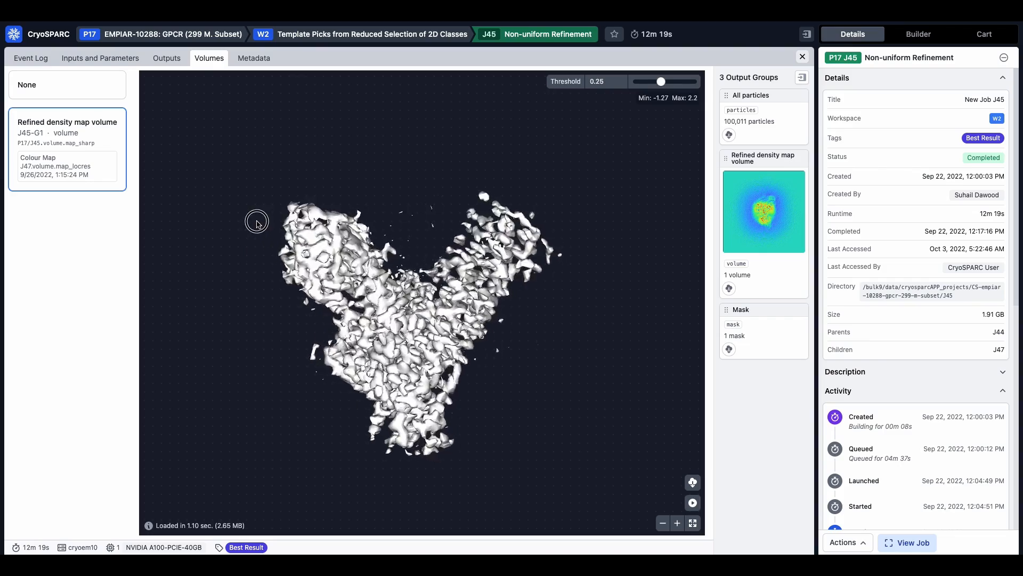
pyautogui.moveTo(257, 223); pyautogui.dragTo(586, 426)
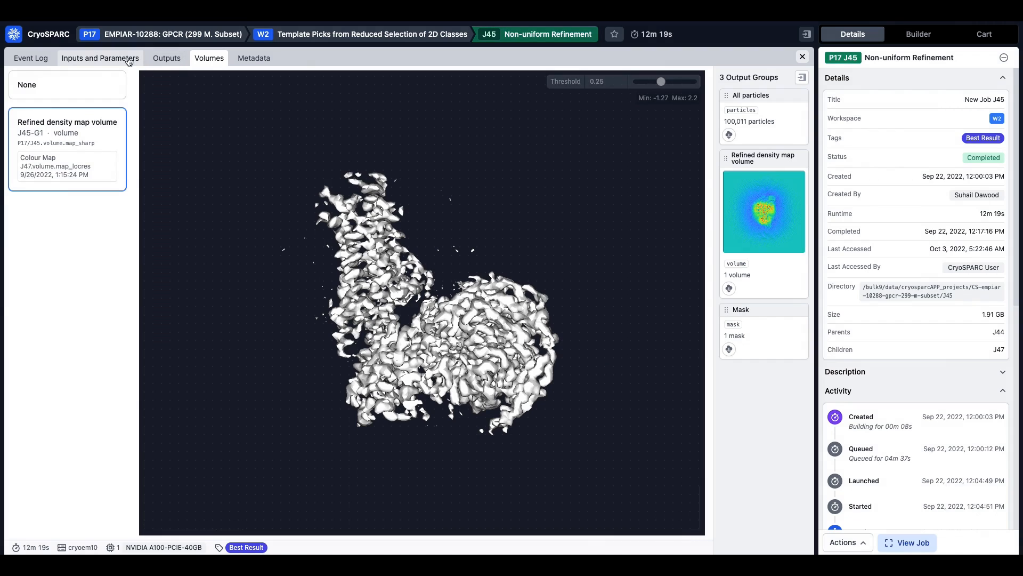
# Export the event log of Non-uniform Refinement job J45 as a PDF and review its pages
pyautogui.click(39, 59)
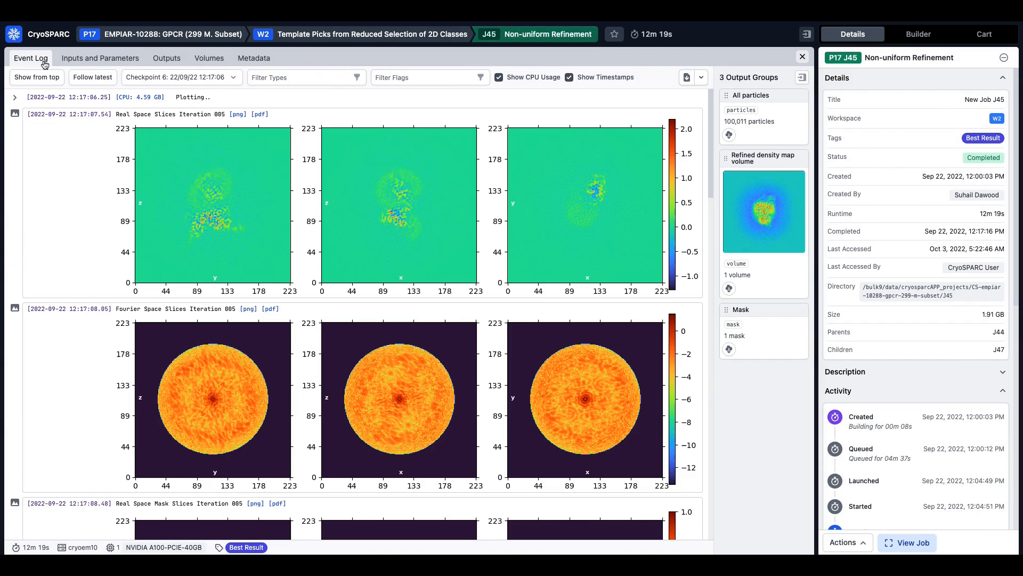
pyautogui.click(686, 78)
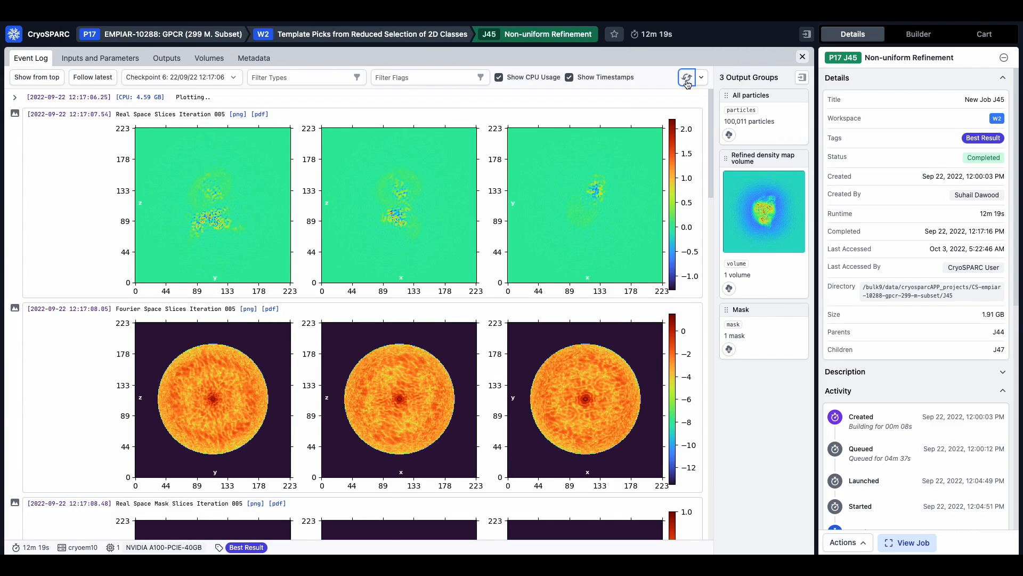
pyautogui.scroll(-20, 281, 253)
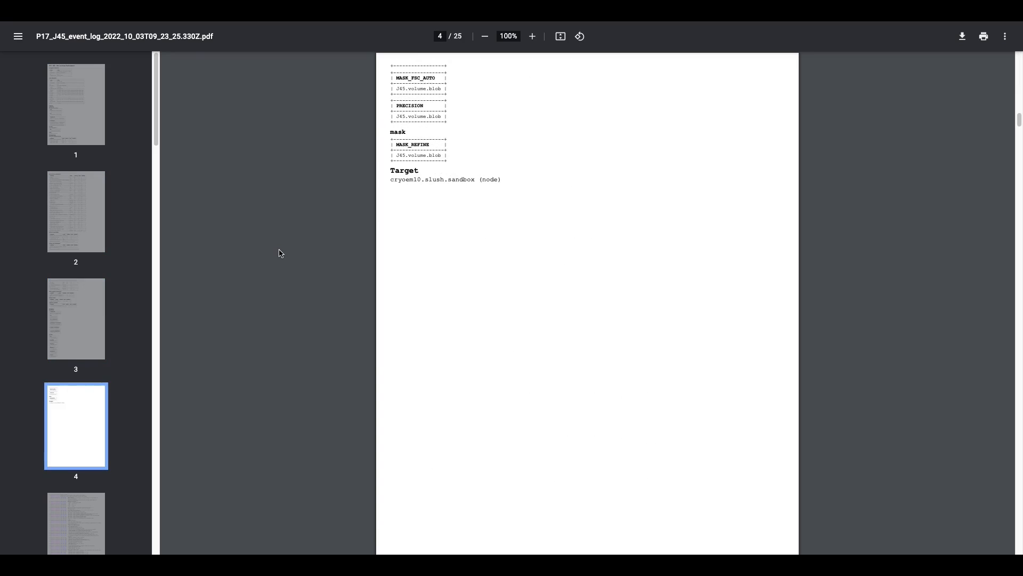
pyautogui.scroll(-20, 280, 253)
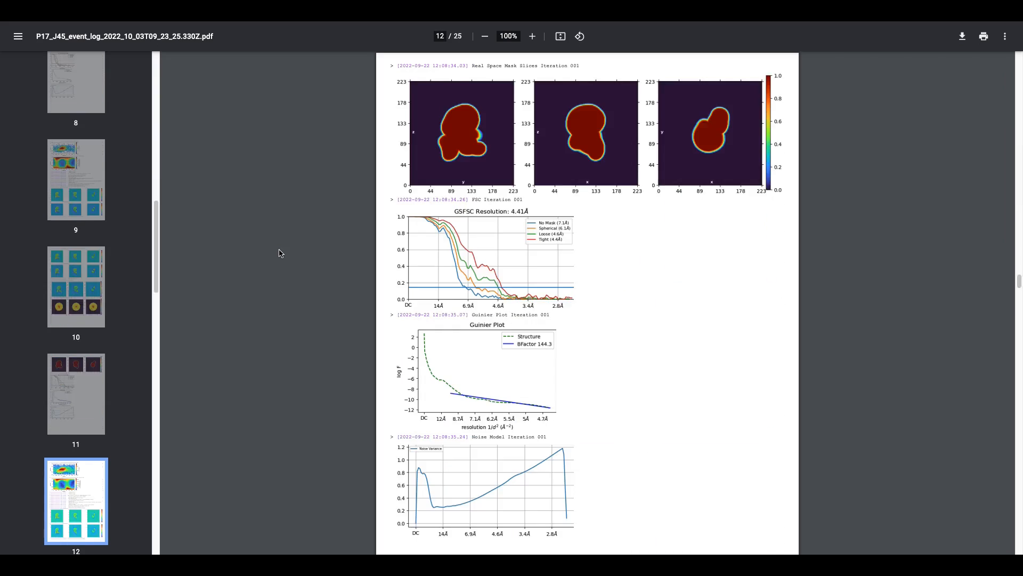
pyautogui.scroll(-20, 281, 253)
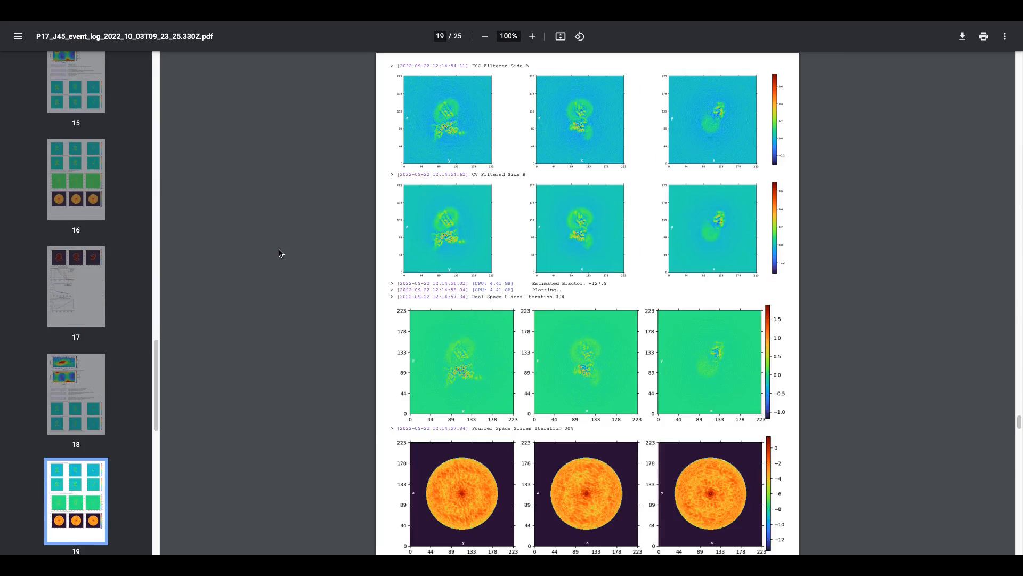
pyautogui.scroll(-15, 281, 253)
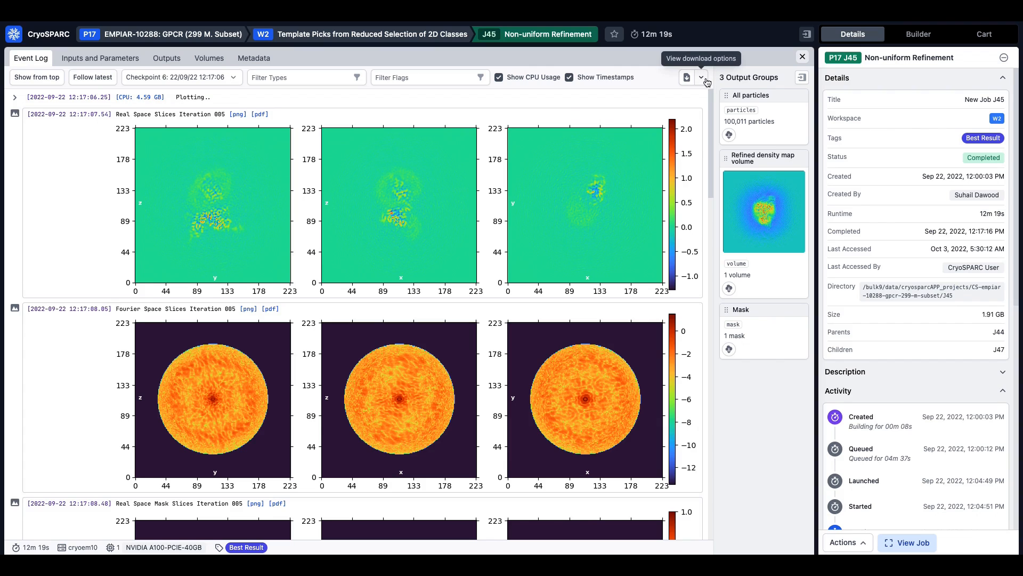
# Download the job report of J45 without including the event log images
pyautogui.click(704, 78)
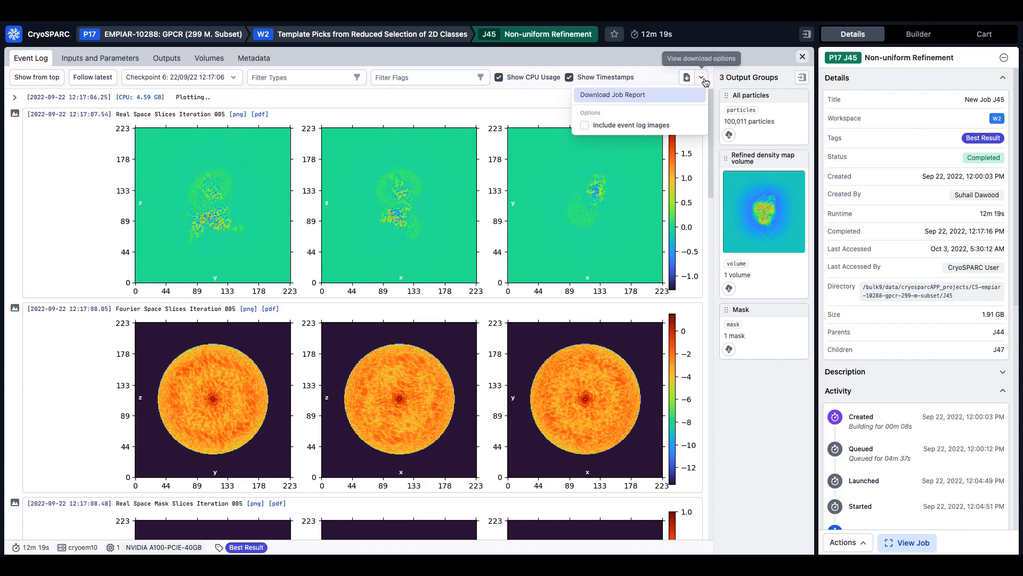
pyautogui.click(681, 96)
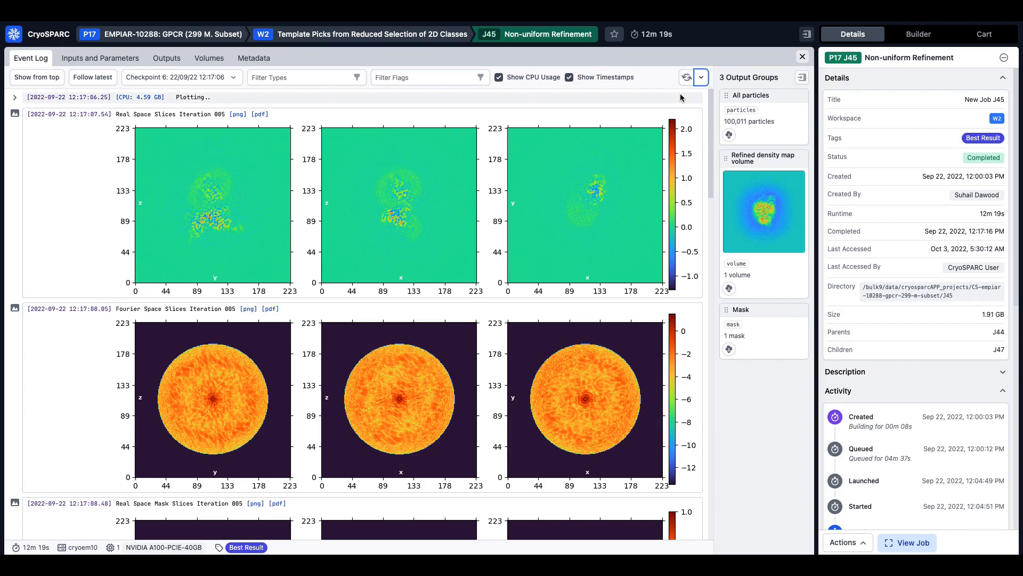
pyautogui.click(1013, 540)
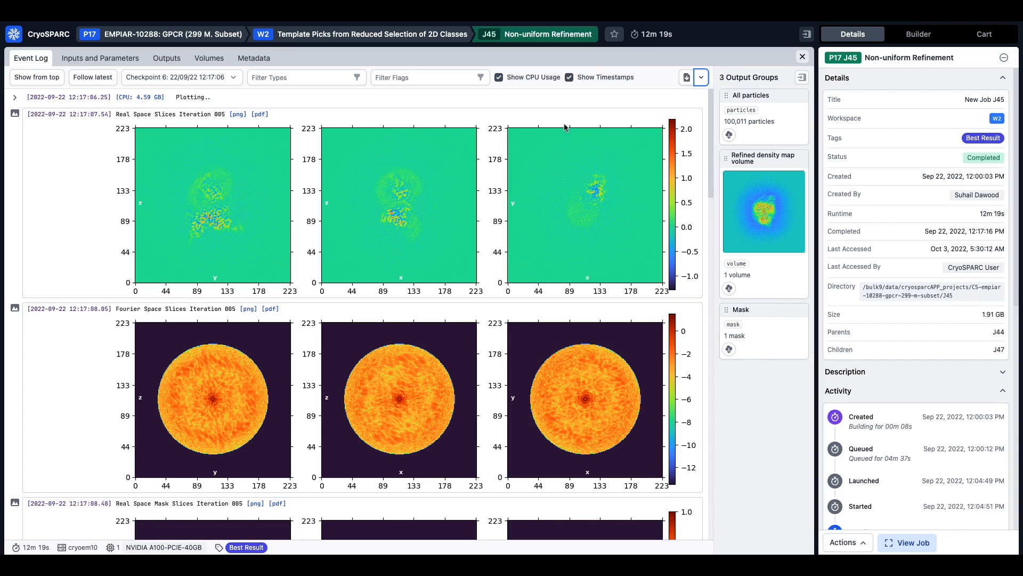
# Search the metadata of J45 for the "_at" fields and for "instance"
pyautogui.click(255, 58)
pyautogui.click(165, 82)
pyautogui.write('_at')
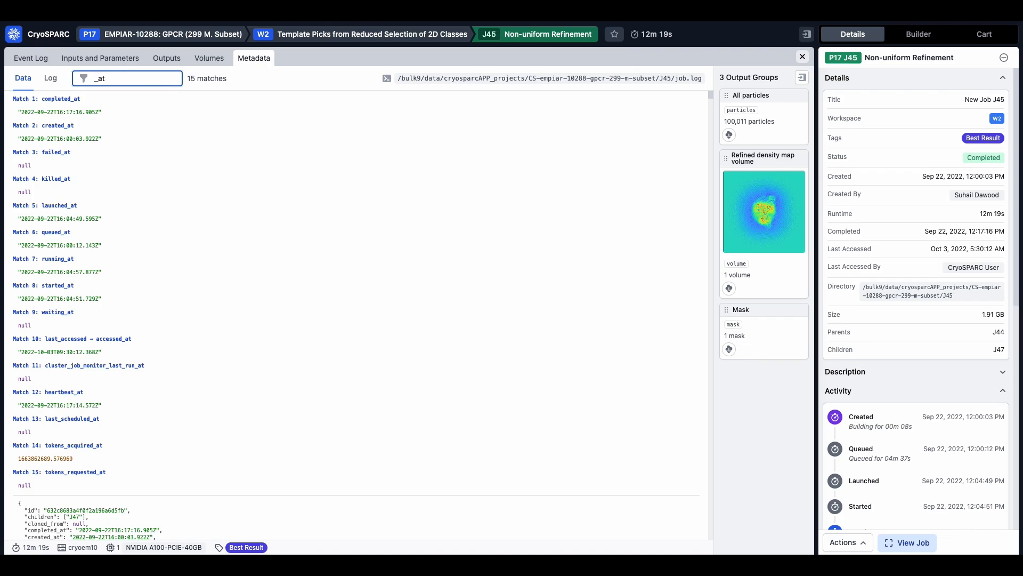
pyautogui.hotkey('ctrl', 'a')
pyautogui.write('instance')
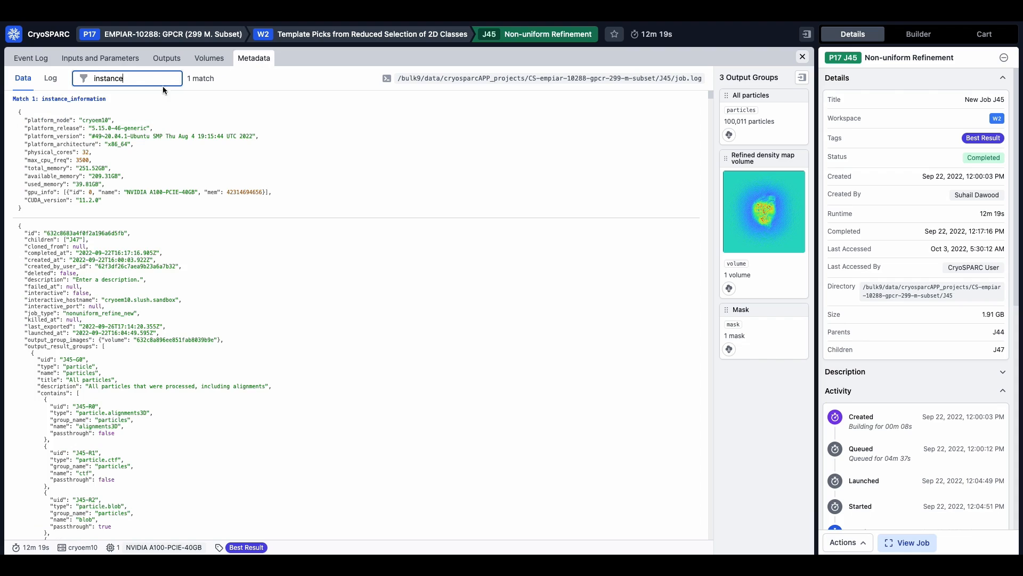
# Display the job log in the metadata of J45 and read through it
pyautogui.click(50, 79)
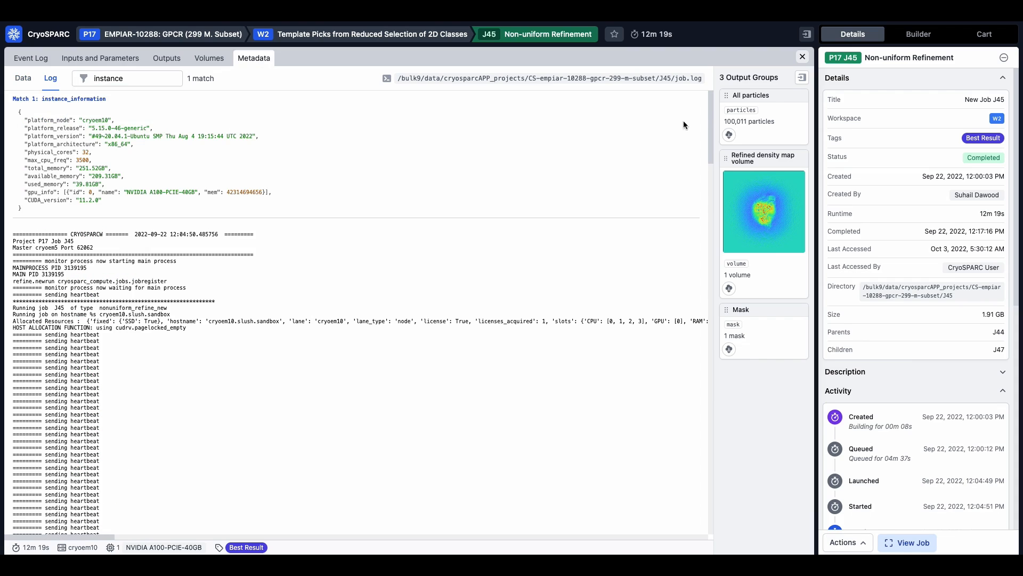
pyautogui.moveTo(708, 107); pyautogui.dragTo(738, 498)
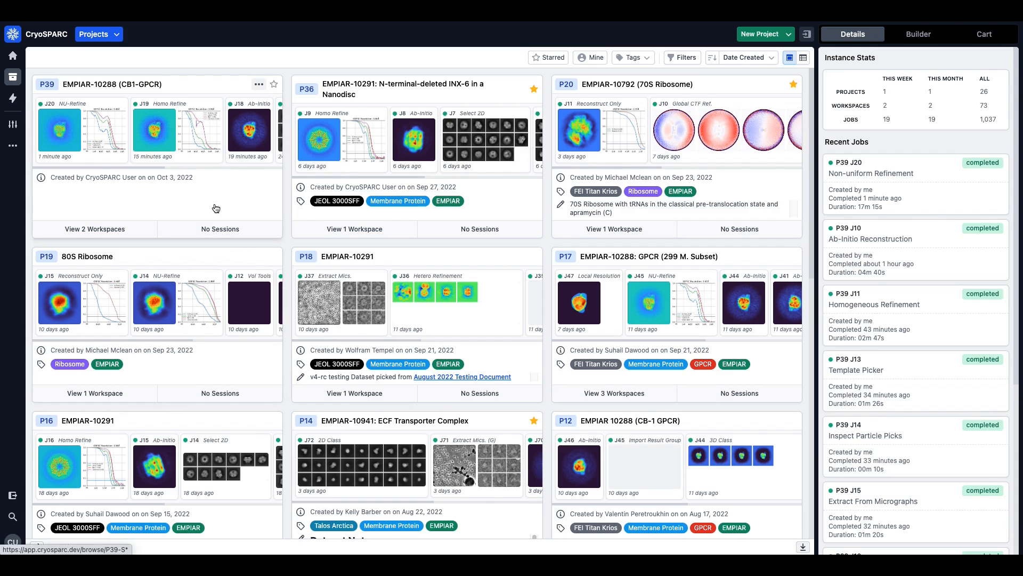
# Apply the EMPIAR, GPCR and Membrane Protein tags to project P39
pyautogui.click(217, 205)
pyautogui.rightClick(217, 205)
pyautogui.moveTo(272, 242)
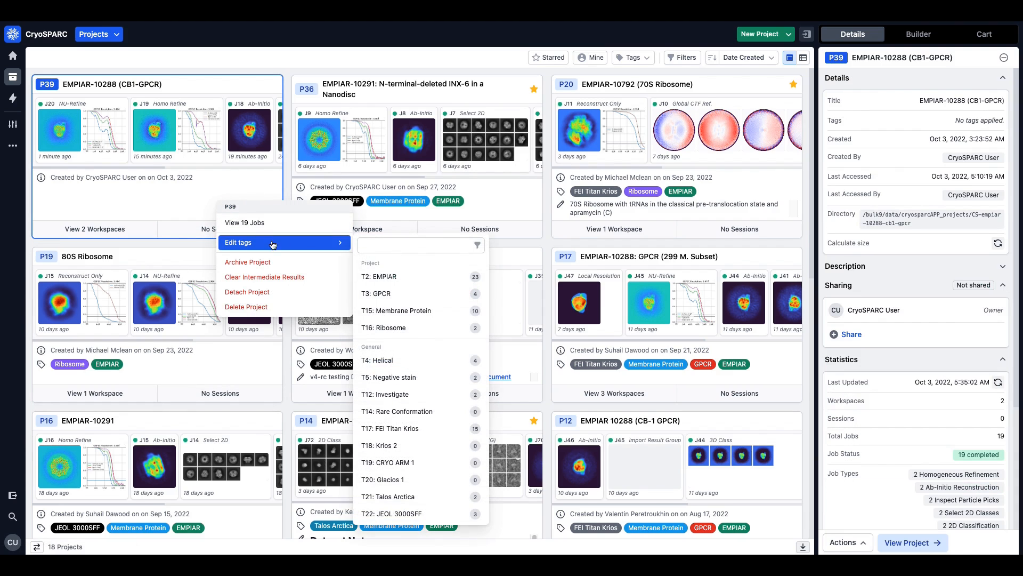
pyautogui.click(415, 277)
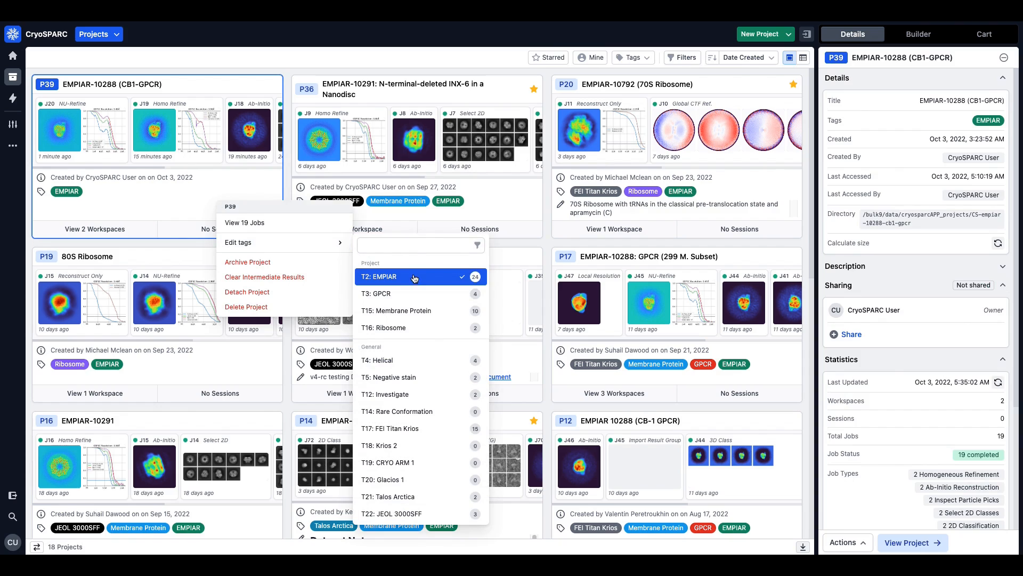
pyautogui.click(415, 297)
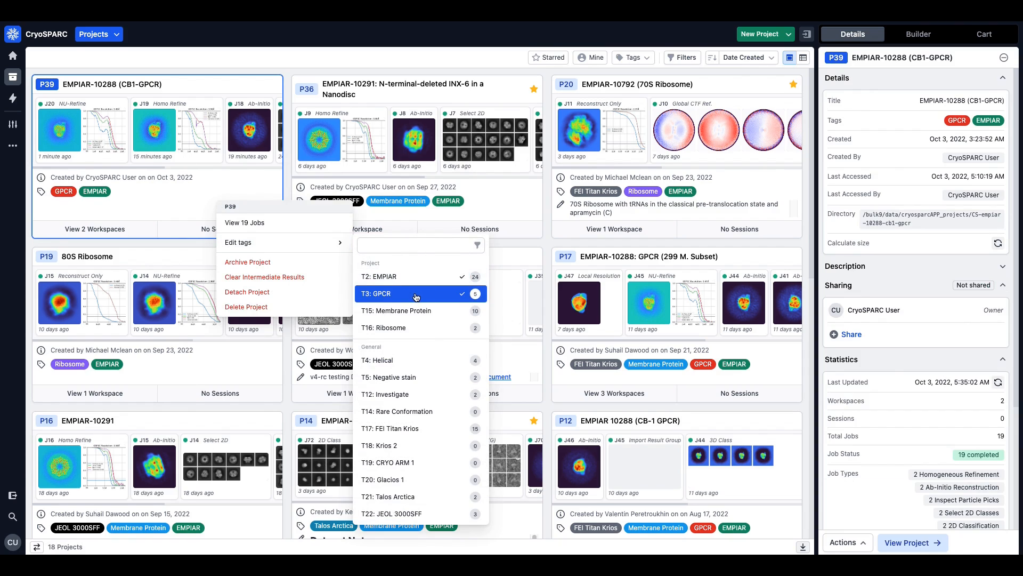
pyautogui.click(413, 310)
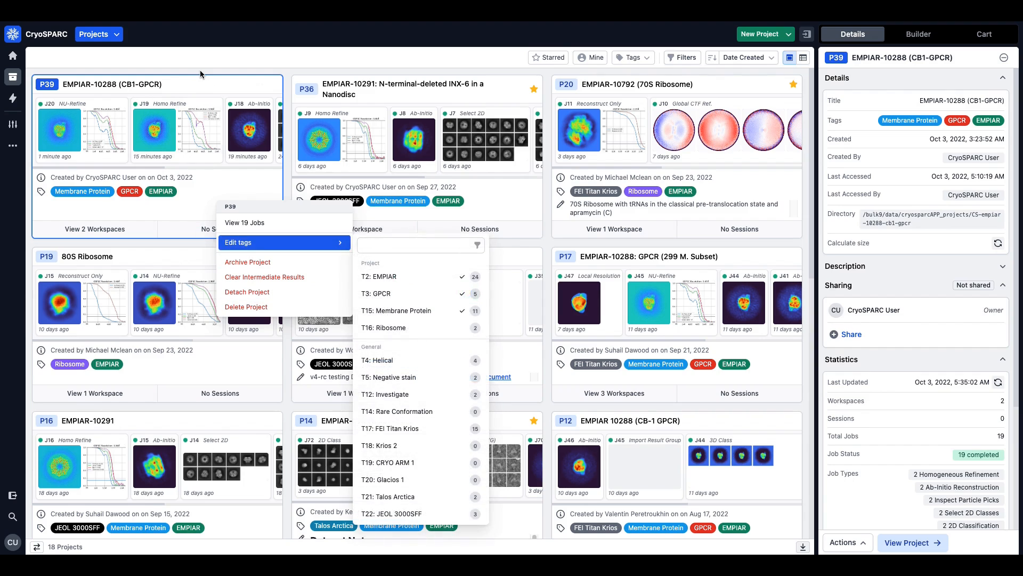
pyautogui.click(201, 71)
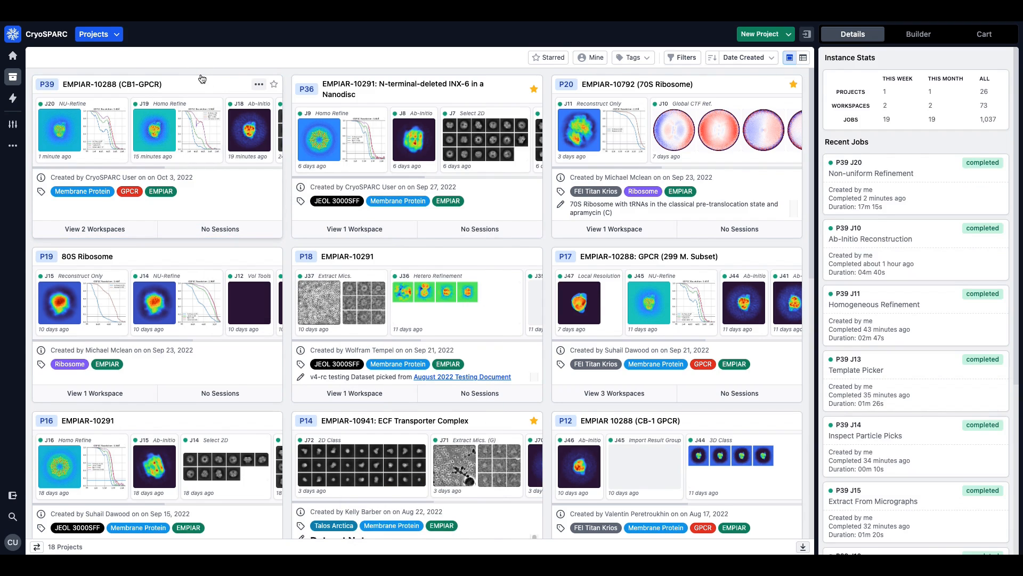
# Show the quick-access sidebar and look through its recent items, starred items and tags
pyautogui.click(13, 495)
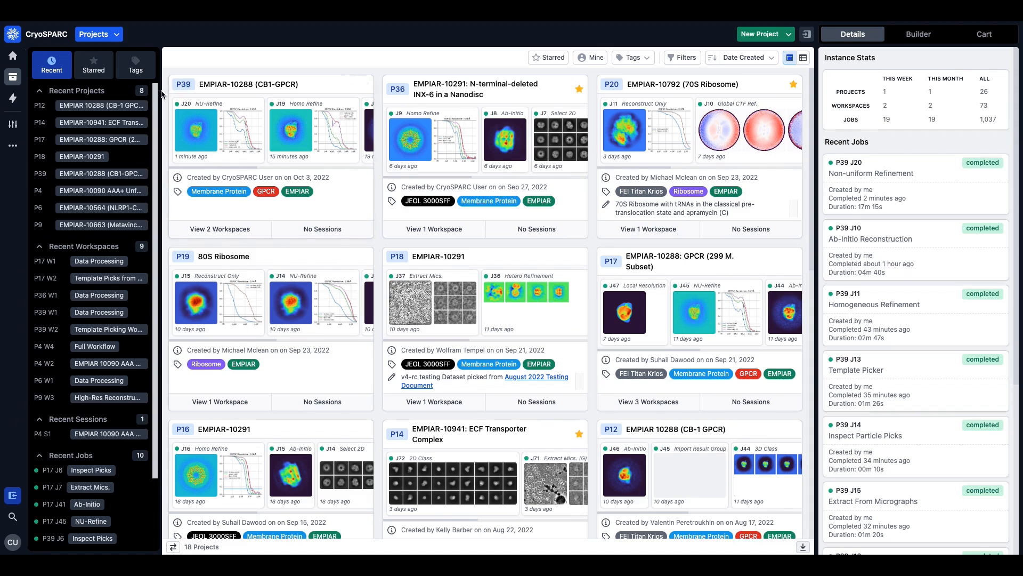
pyautogui.moveTo(154, 95)
pyautogui.mouseDown()
pyautogui.moveTo(163, 186)
pyautogui.moveTo(159, 91)
pyautogui.mouseUp()
pyautogui.click(104, 76)
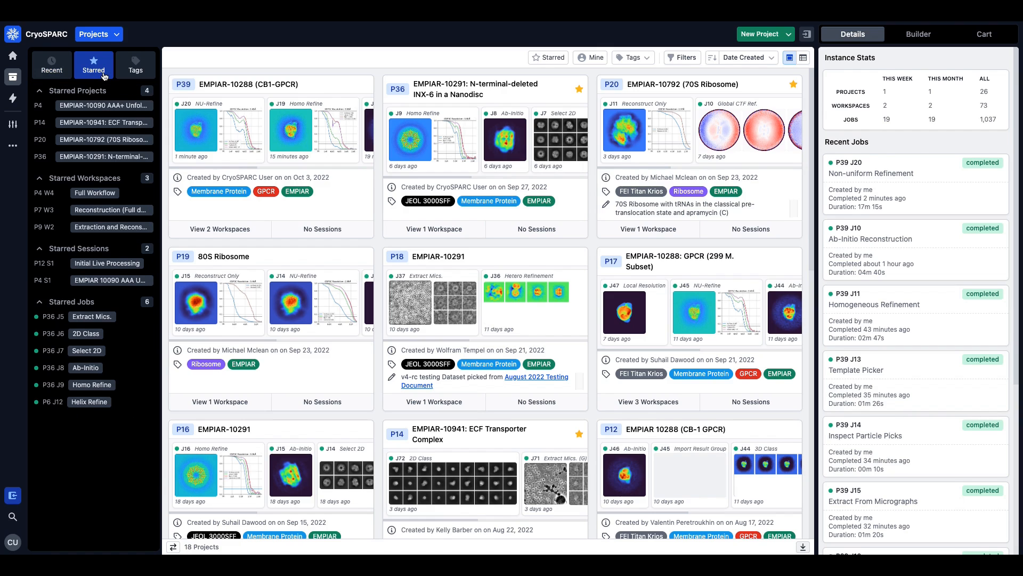
pyautogui.click(137, 72)
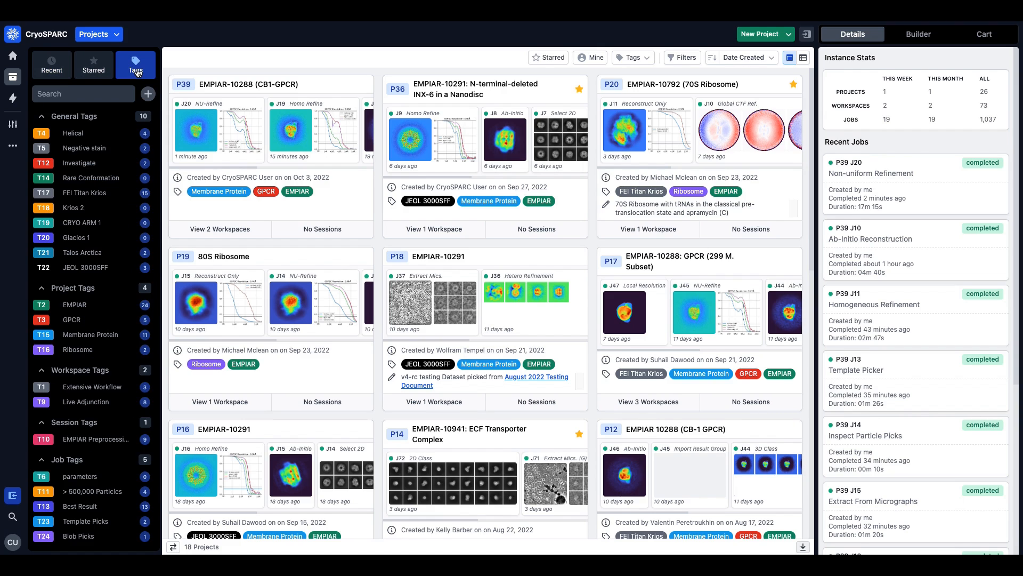
pyautogui.click(94, 74)
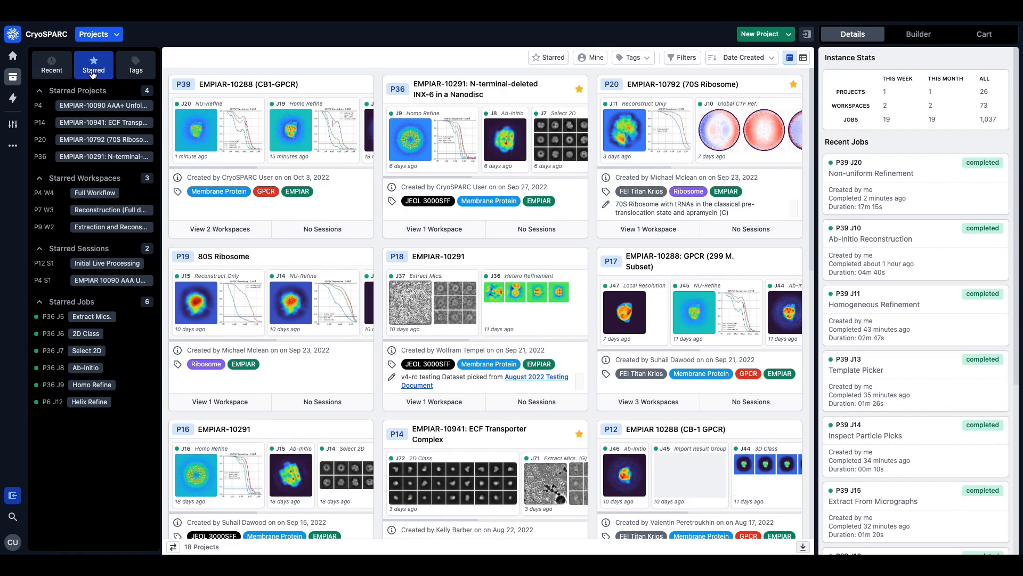
pyautogui.click(64, 74)
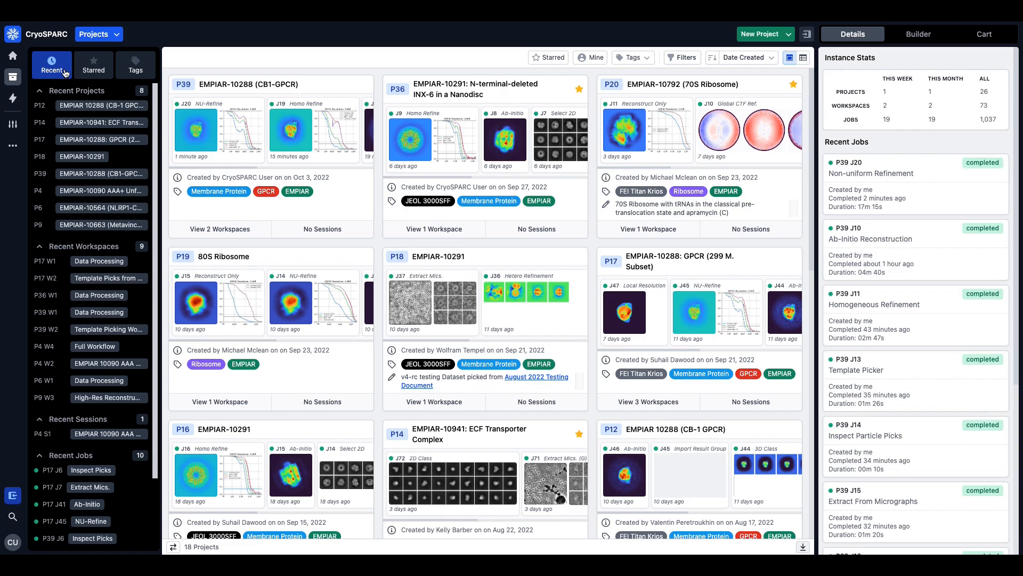
# Open project P39 and its Template Picking Workflow workspace W2 from the recent items
pyautogui.click(100, 174)
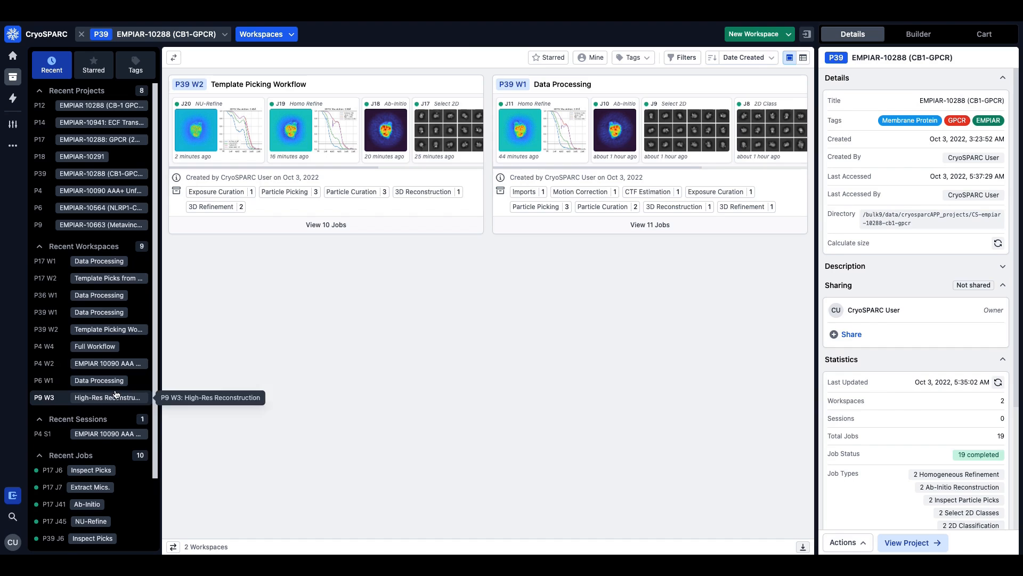
pyautogui.click(105, 334)
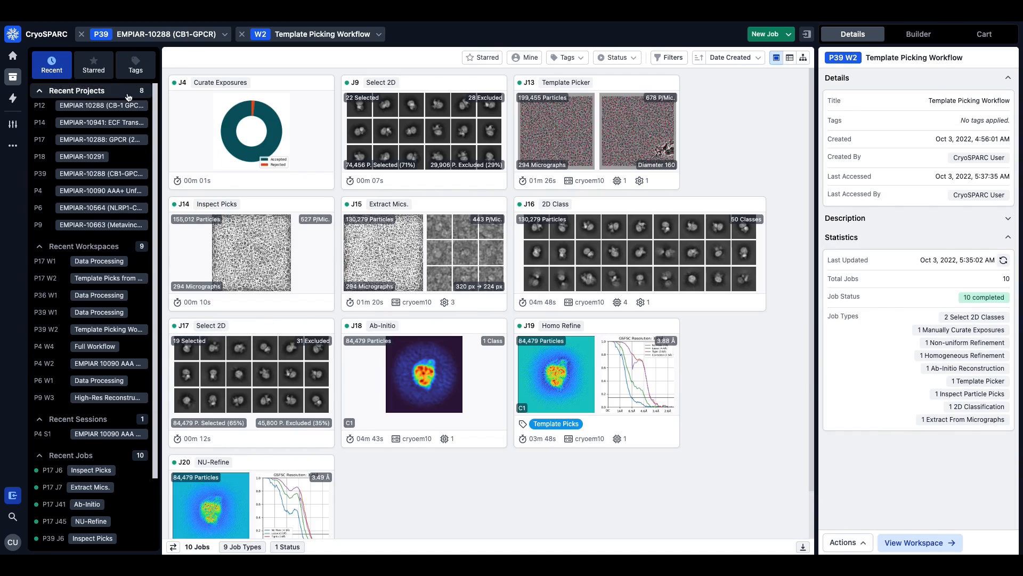
# Search the tags for "emp" and list the projects that carry the EMPIAR tag
pyautogui.click(135, 66)
pyautogui.click(111, 93)
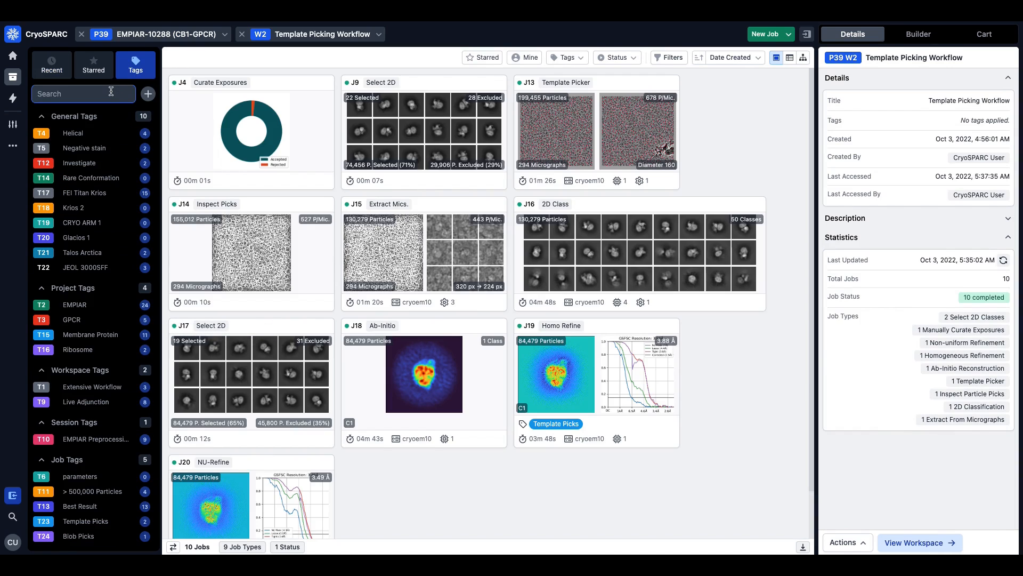
pyautogui.write('emp')
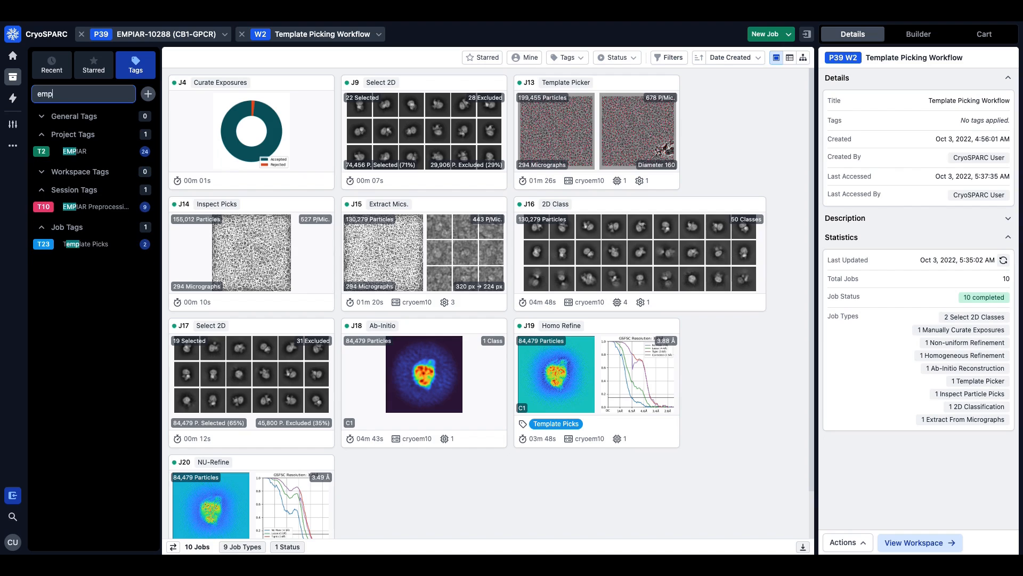
pyautogui.click(112, 156)
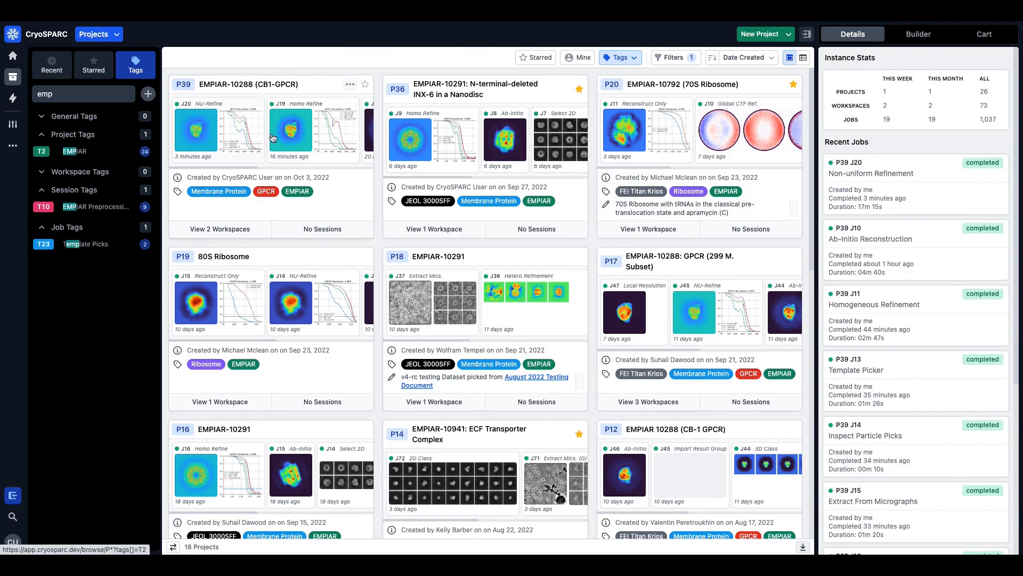
# Add a Created By filter for CryoSPARC User to the EMPIAR-tagged project list
pyautogui.click(659, 63)
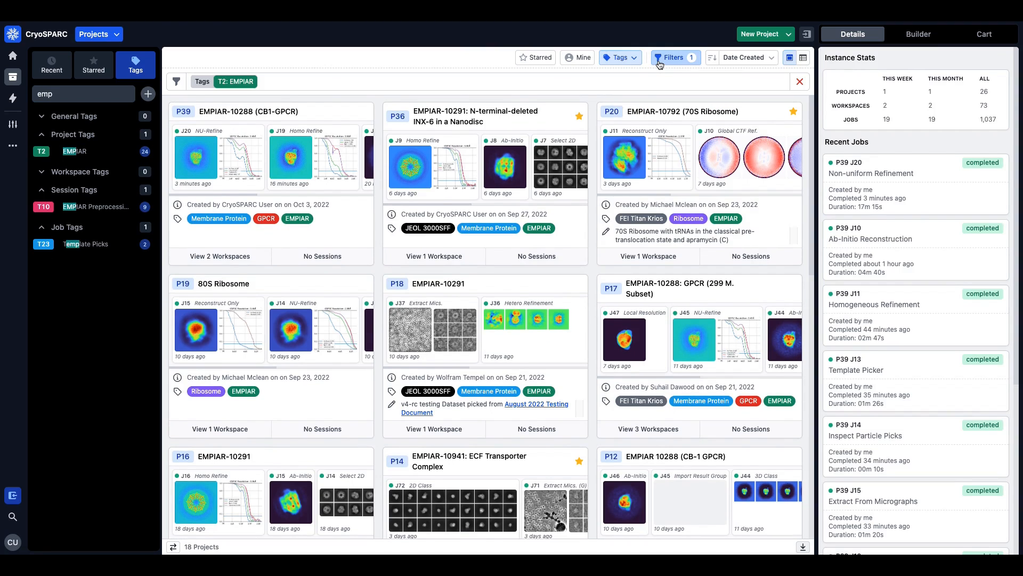
pyautogui.click(347, 79)
pyautogui.moveTo(350, 102)
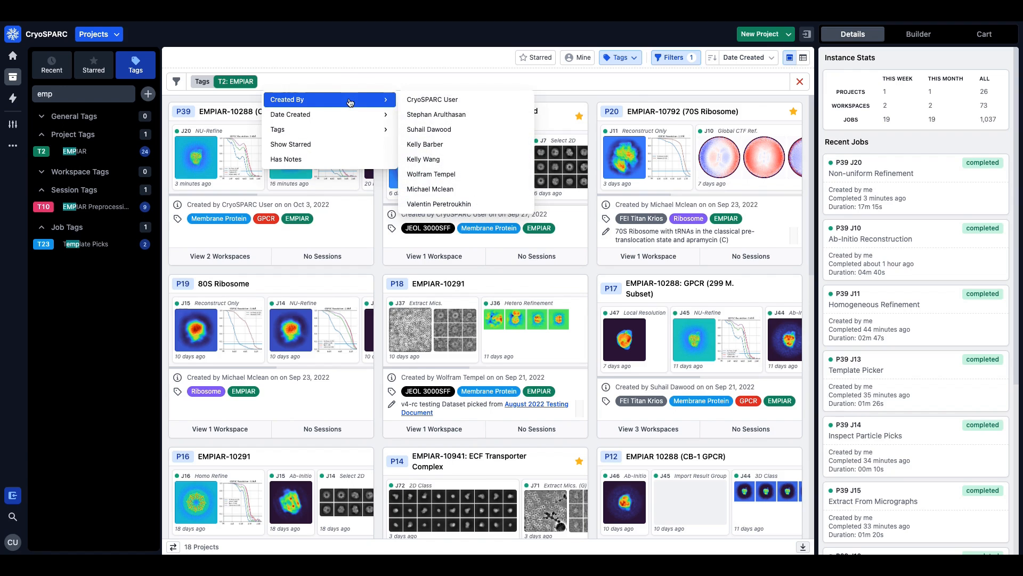
pyautogui.click(442, 98)
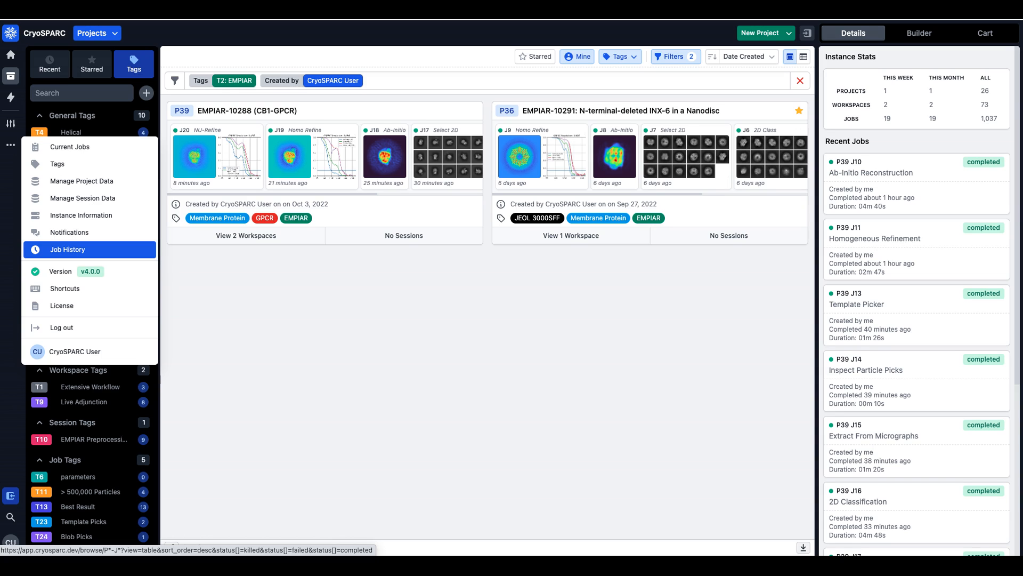
# Open the job history of the whole instance and browse its table of killed, failed and completed jobs
pyautogui.click(67, 249)
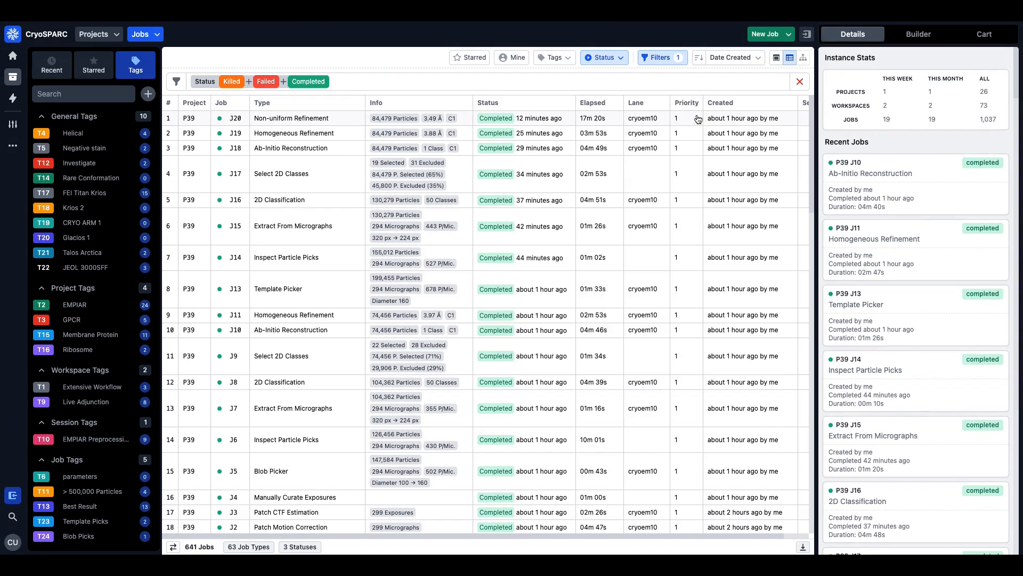
pyautogui.scroll(-3, 814, 165)
pyautogui.moveTo(814, 165); pyautogui.dragTo(802, 126)
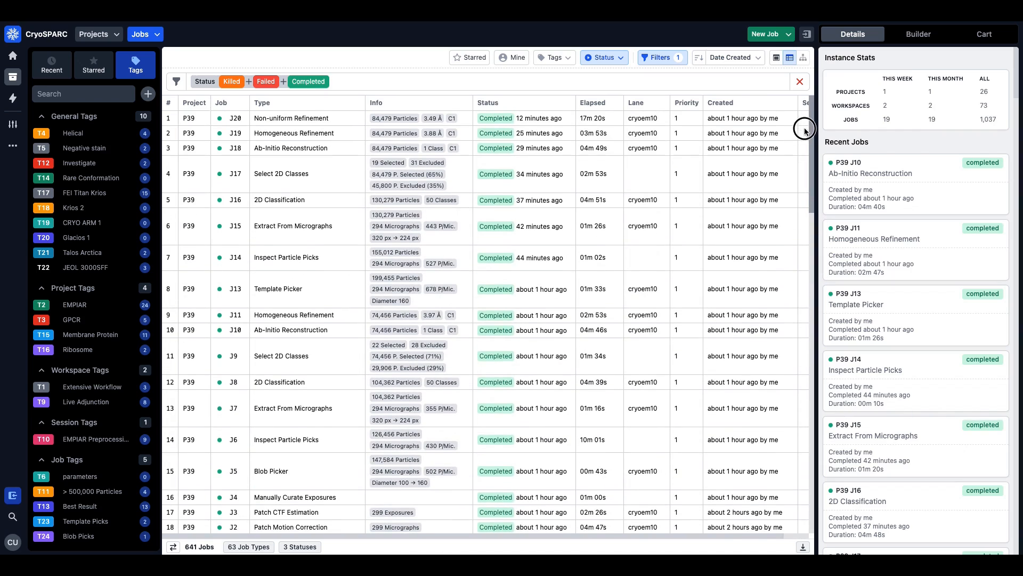
# Narrow the job history to starred jobs created by the current user
pyautogui.click(469, 57)
pyautogui.click(504, 58)
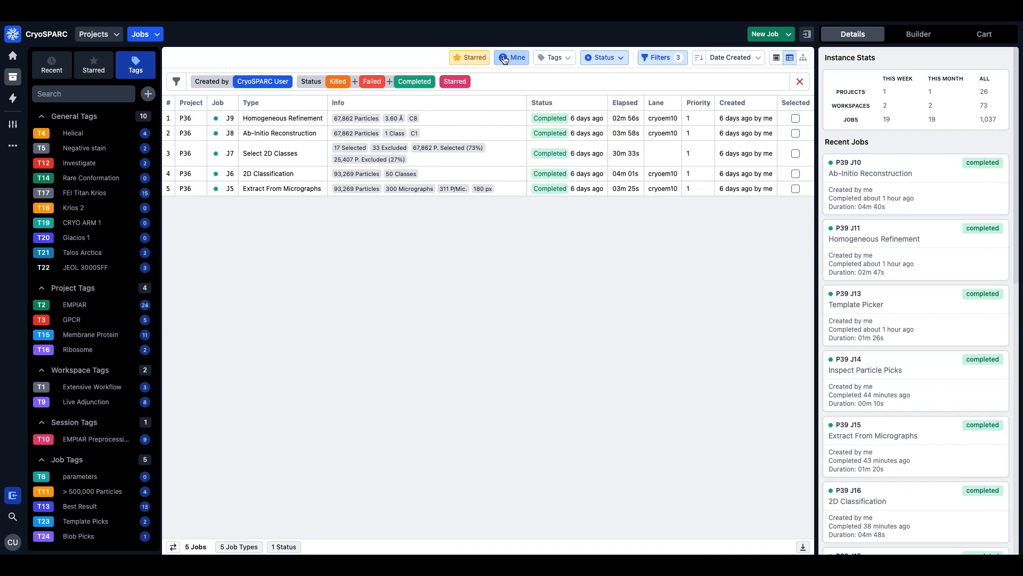
pyautogui.click(474, 121)
pyautogui.click(484, 147)
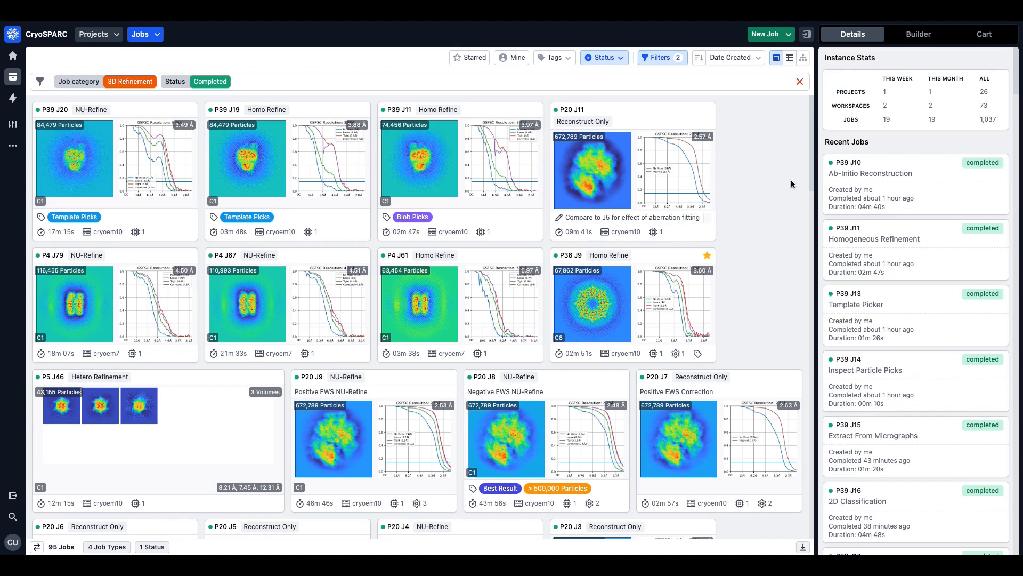
# Compare jobs J9, J8 and J7 of project P20 side by side from the completed 3D Refinement jobs, and close the comparison
pyautogui.moveTo(812, 165); pyautogui.dragTo(813, 202)
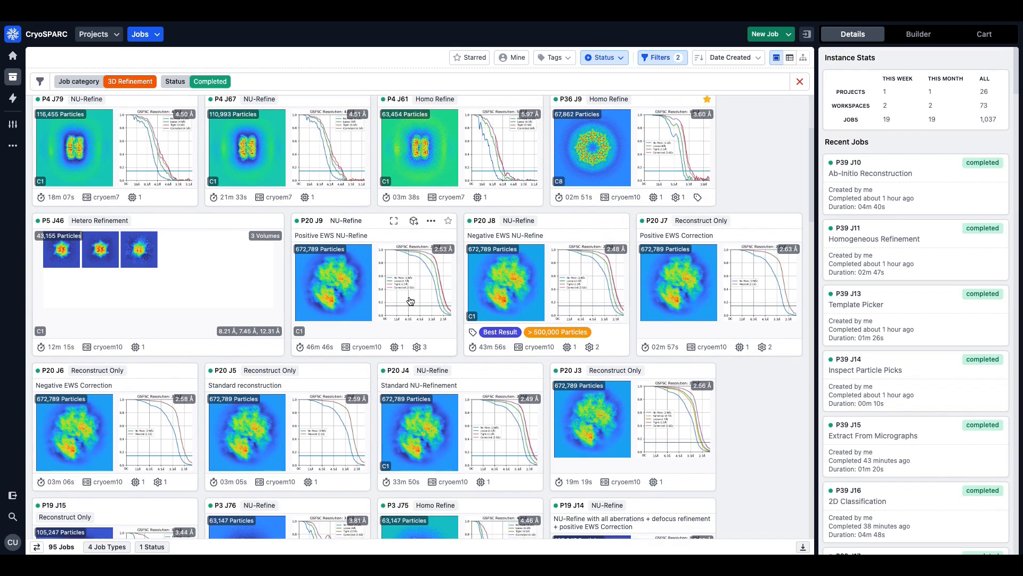
pyautogui.click(352, 283)
pyautogui.keyDown('shift'); pyautogui.click(494, 295); pyautogui.keyUp('shift')
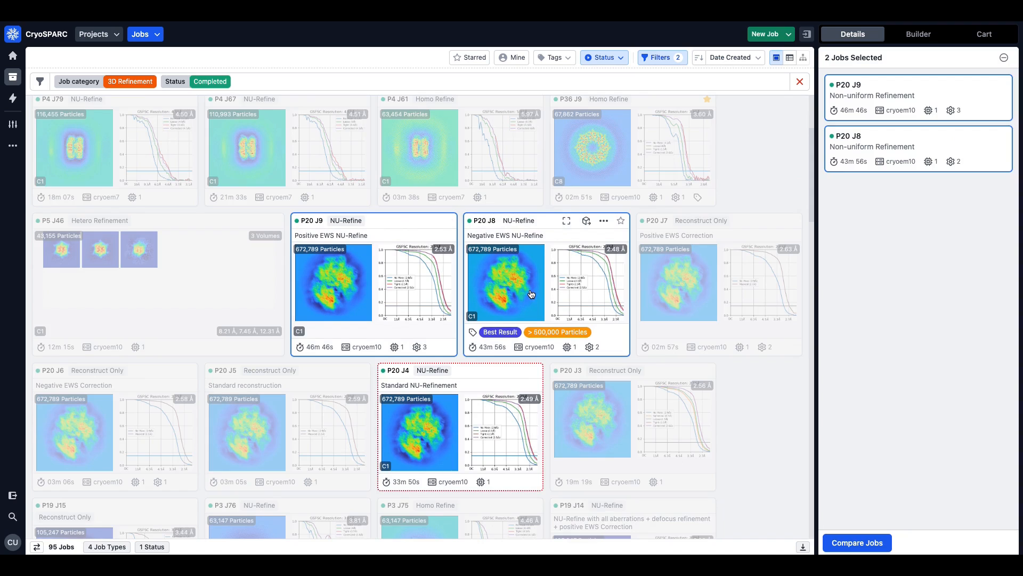
pyautogui.keyDown('shift'); pyautogui.click(680, 291); pyautogui.keyUp('shift')
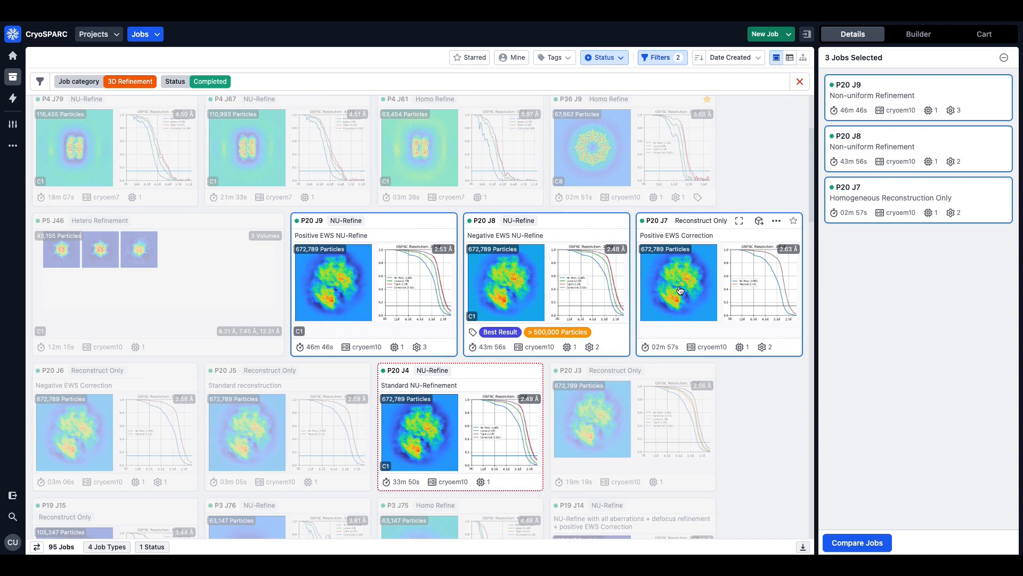
pyautogui.click(853, 543)
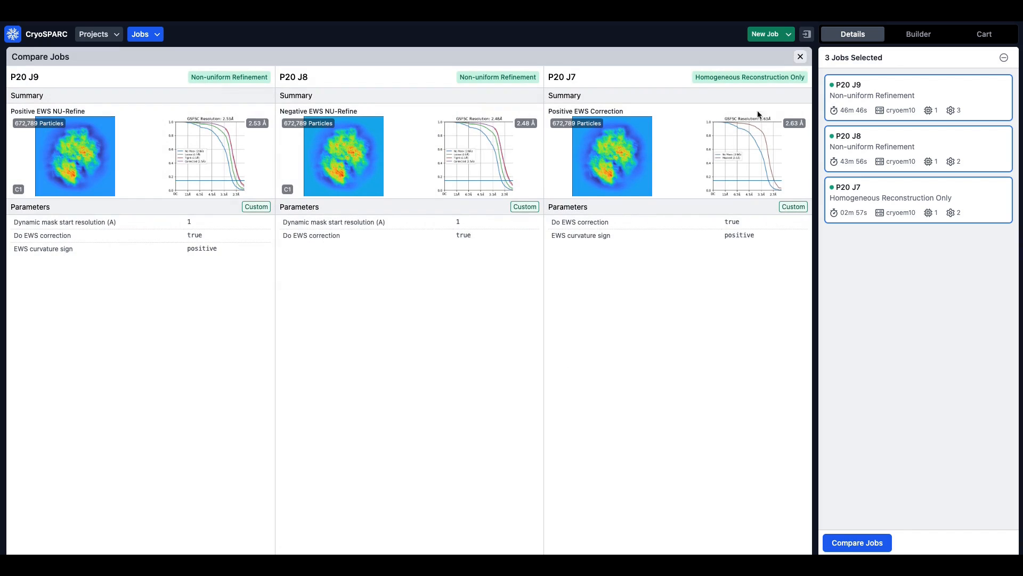
pyautogui.click(800, 57)
pyautogui.rightClick(536, 294)
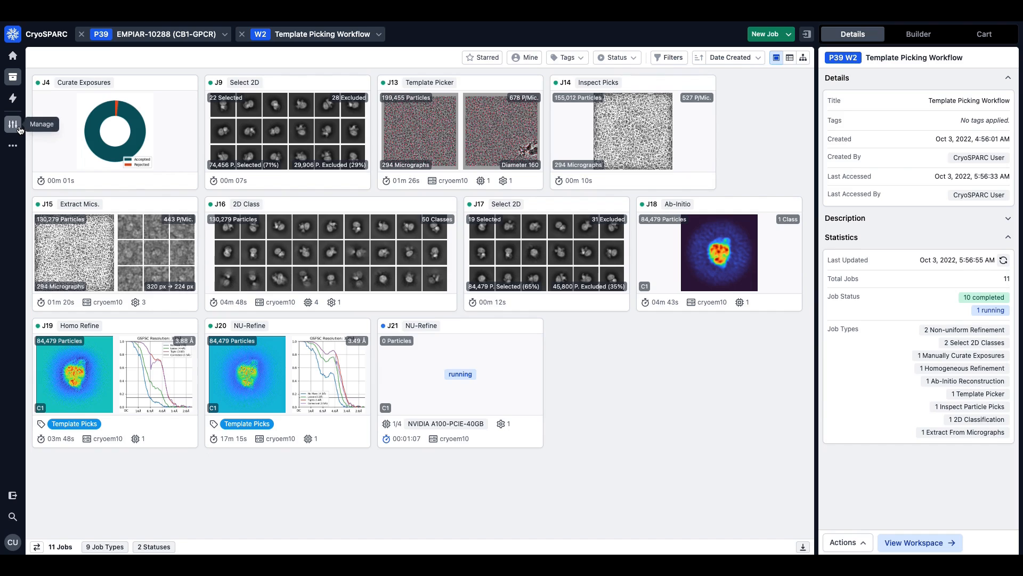
# Open the instance management view of current jobs and inspect the details of running job P39 J21 on lane cryoem10
pyautogui.click(18, 129)
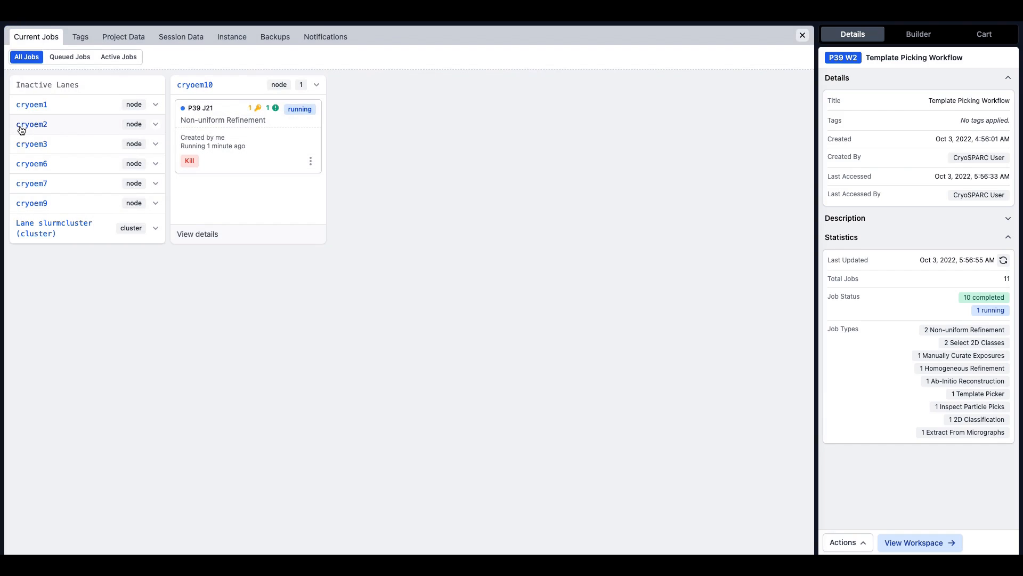
pyautogui.click(263, 144)
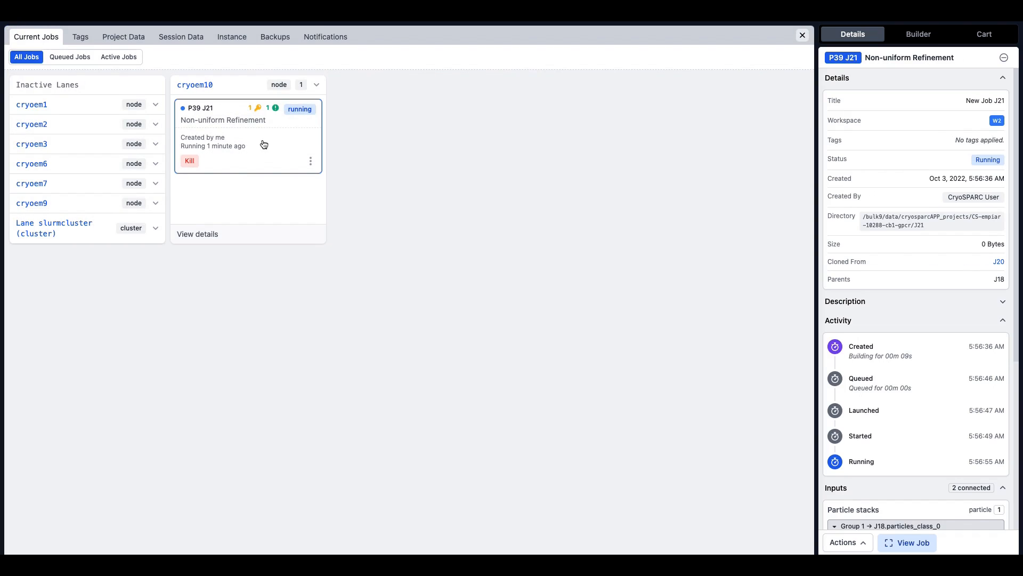
pyautogui.click(310, 161)
pyautogui.click(311, 161)
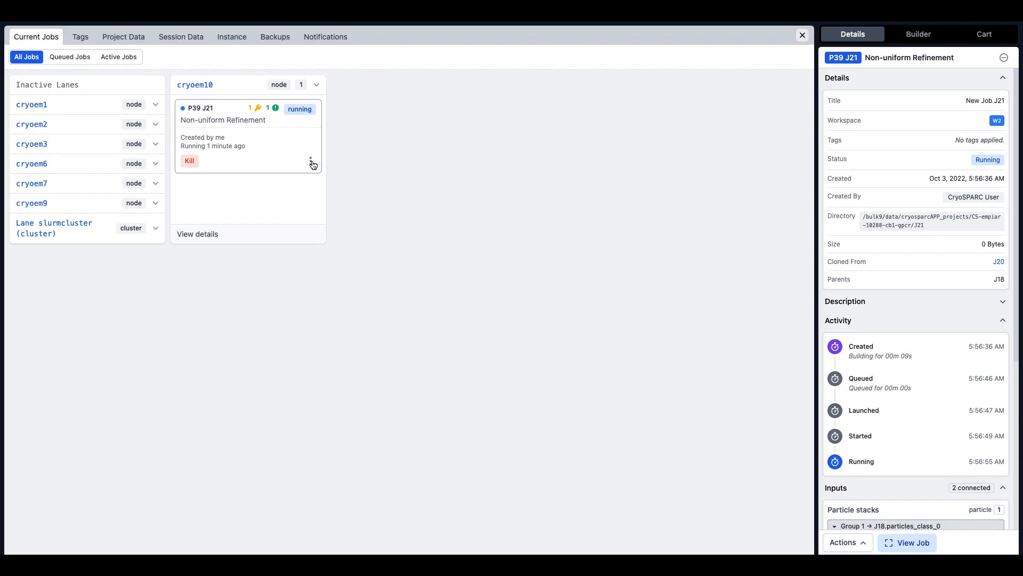
# Review the instance's tag list and its project and session data tables
pyautogui.click(81, 37)
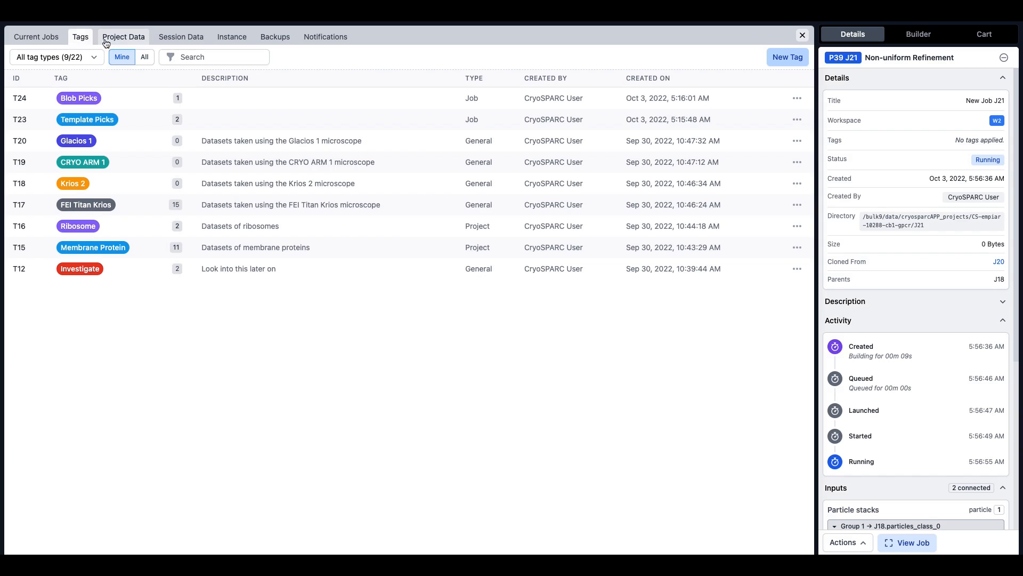
pyautogui.click(125, 43)
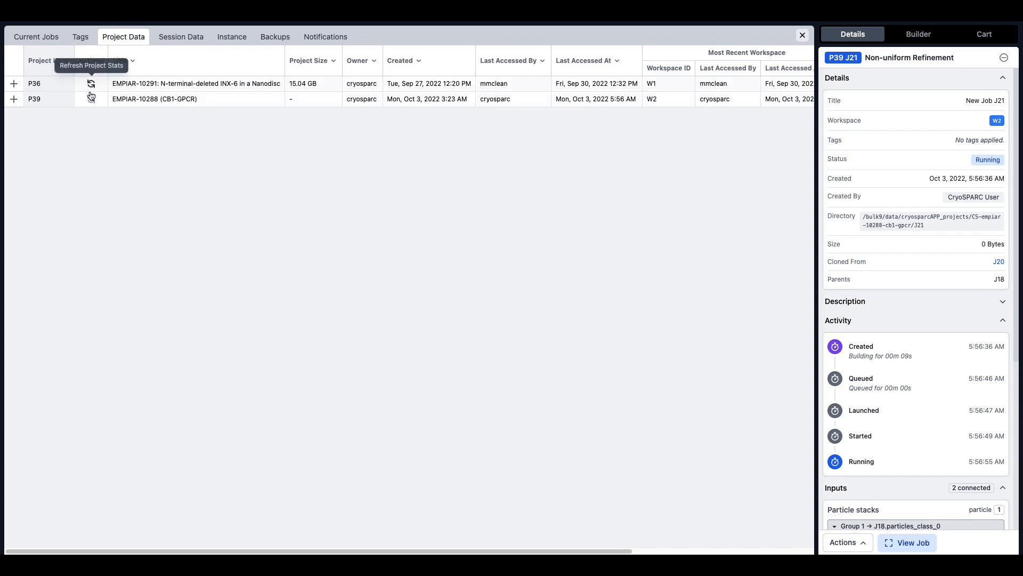
pyautogui.click(14, 85)
pyautogui.click(181, 37)
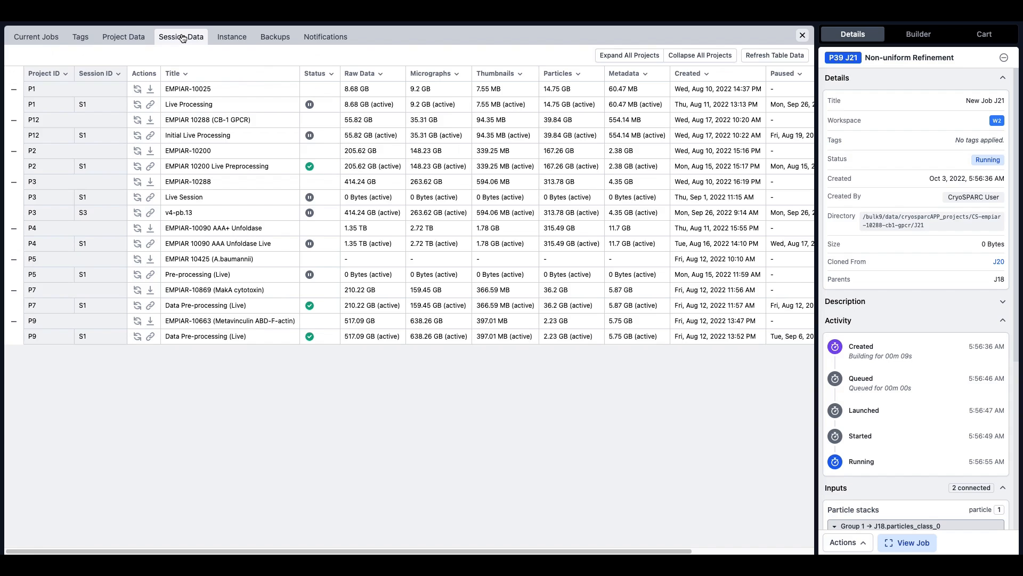
# Review the compute lane configurations, backups and notifications of the instance, and leave the management view
pyautogui.click(238, 40)
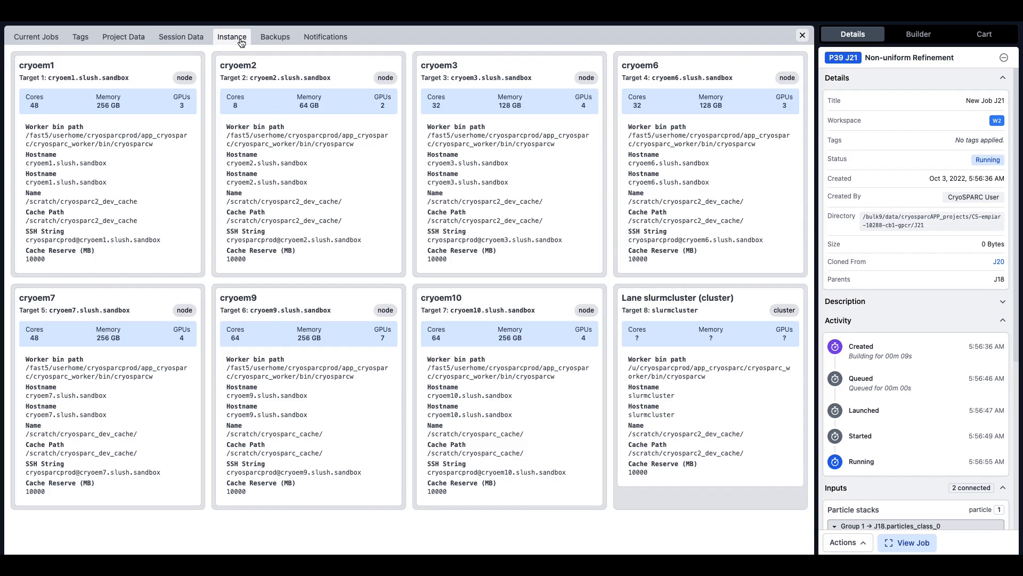
pyautogui.click(269, 42)
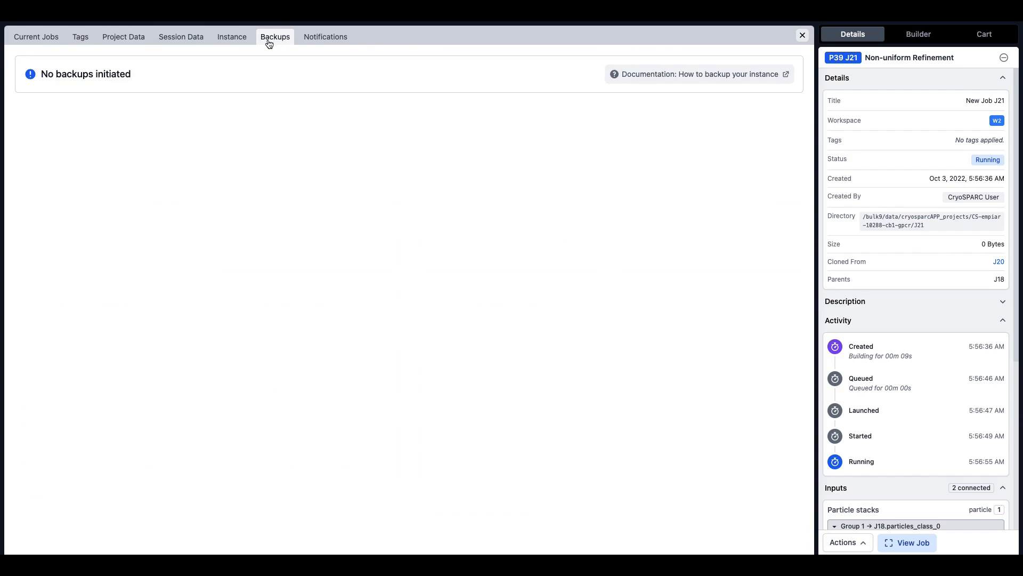
pyautogui.click(317, 43)
pyautogui.press('Escape')
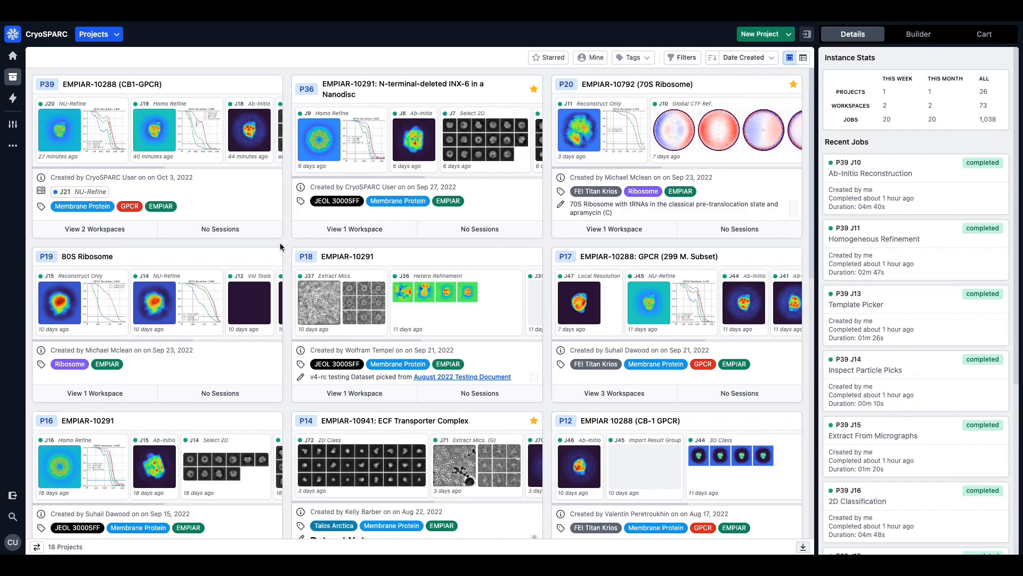
# Go to the home page by searching for "home" with the quick command search
pyautogui.hotkey('ctrl', 'k')
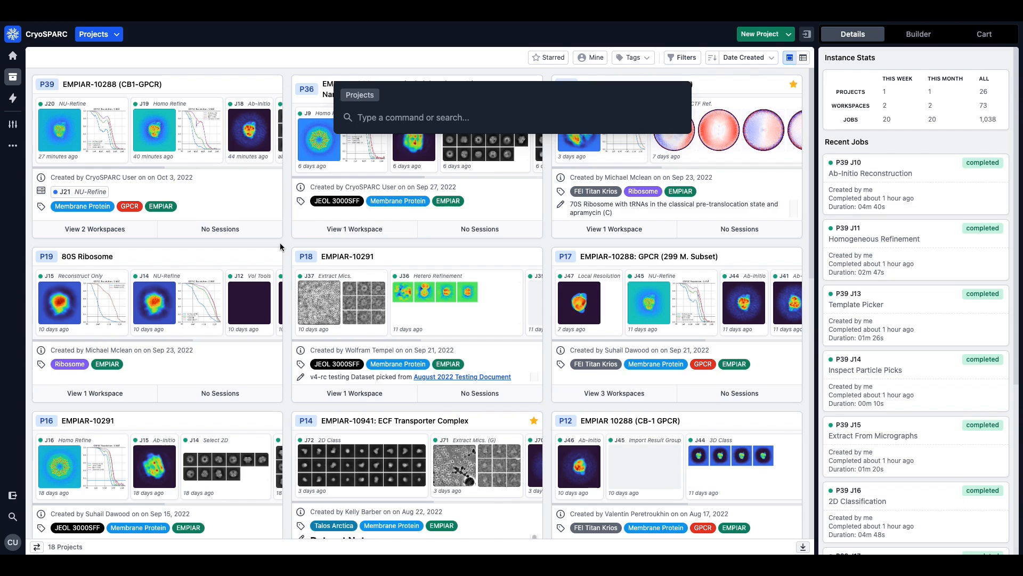
pyautogui.press('Escape')
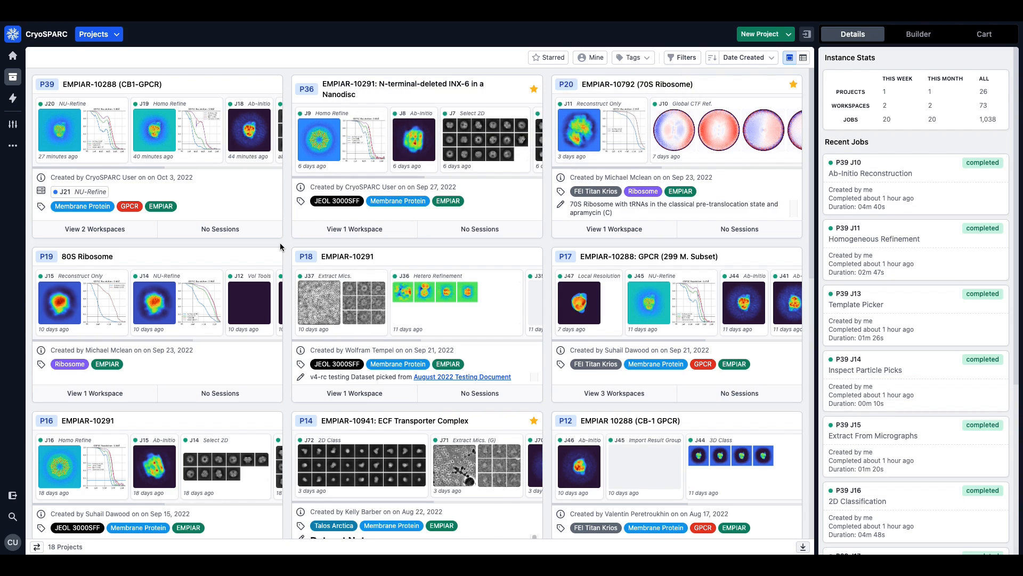
pyautogui.hotkey('ctrl', 'k')
pyautogui.write('home')
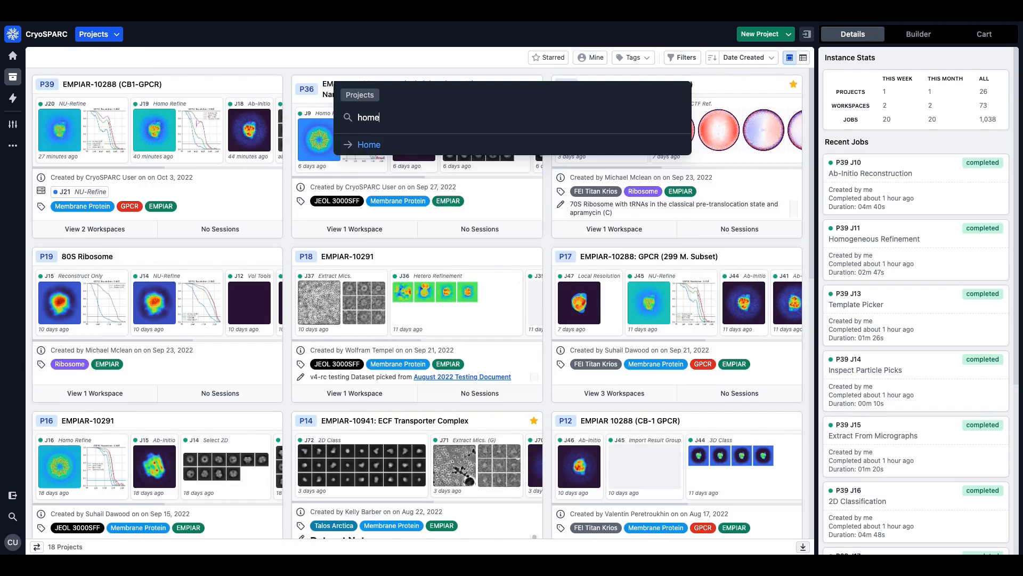
pyautogui.press('Return')
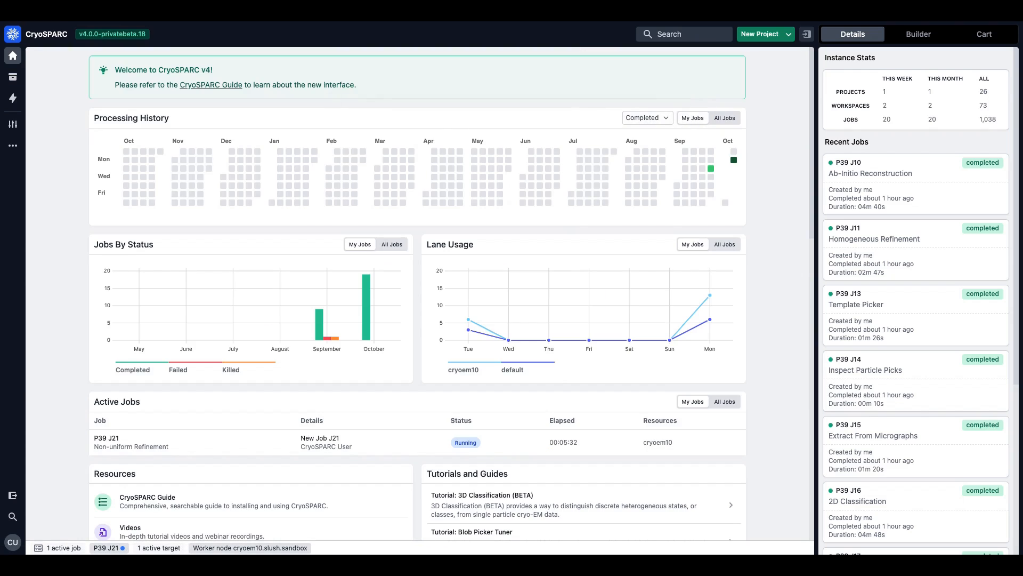
# Open project P39 by quick-searching "gpcr", and its Template Picking Workflow workspace W2 by quick-searching "work"
pyautogui.hotkey('ctrl', 'k')
pyautogui.write('gpcr')
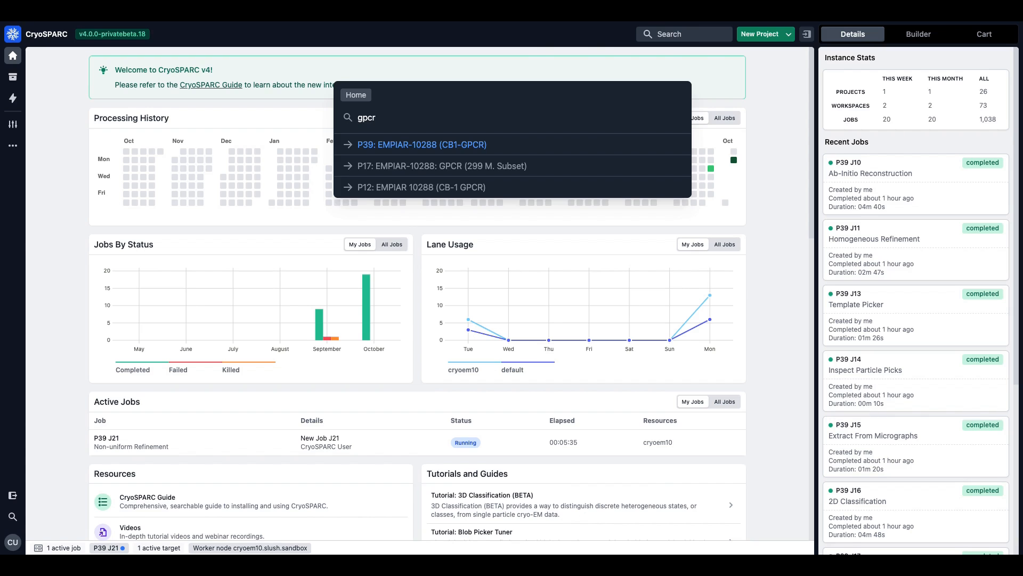
pyautogui.press('Return')
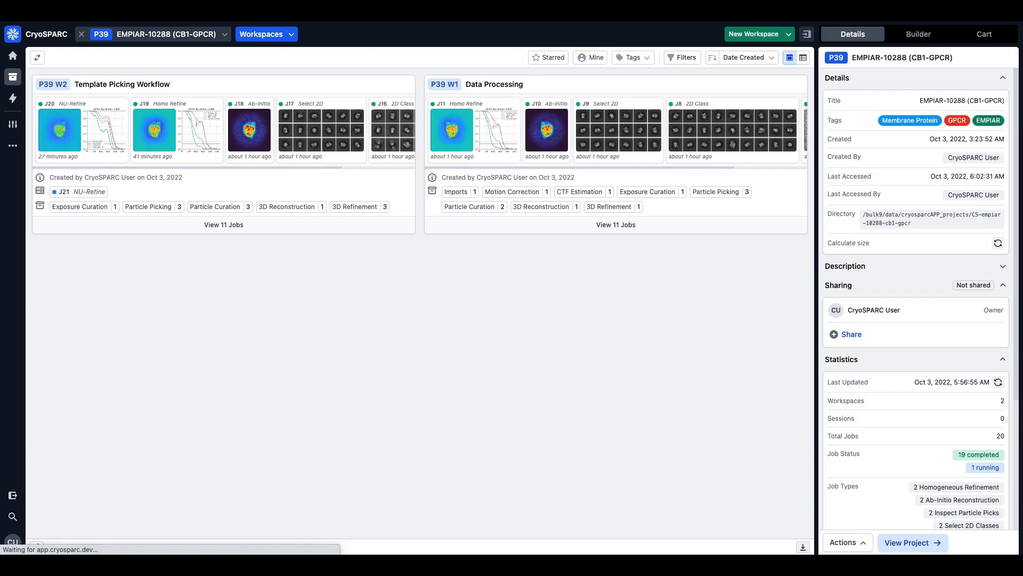
pyautogui.hotkey('ctrl', 'k')
pyautogui.write('work')
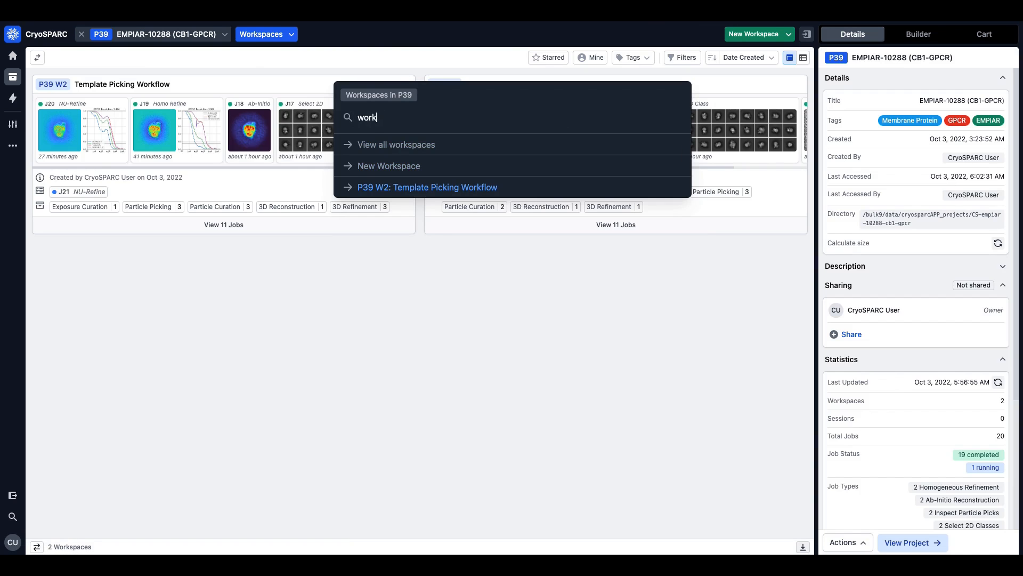
pyautogui.press('Return')
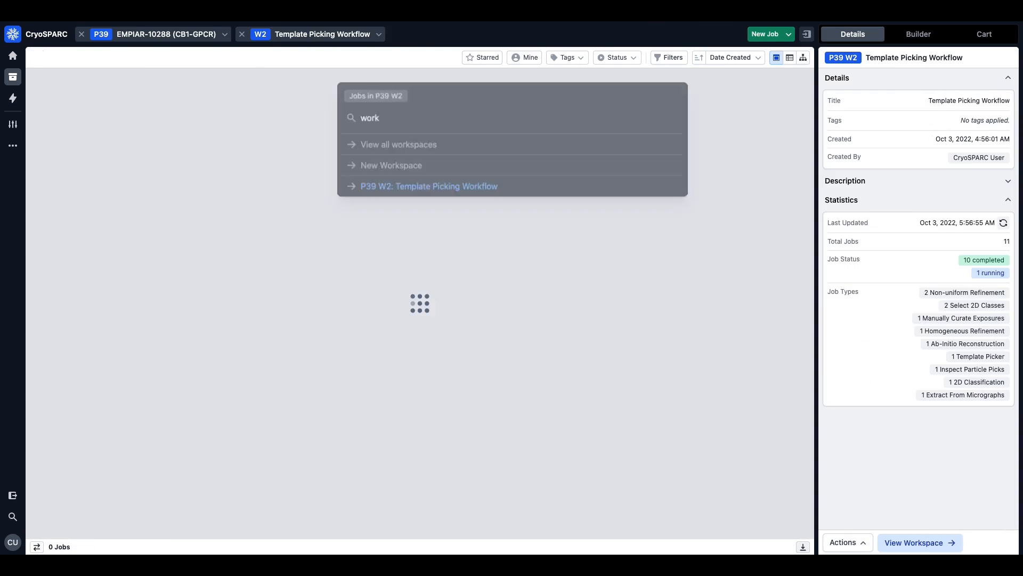
# Open the job builder through the quick search "bui" and create a Local Resolution Estimation job, searching job types for "local"
pyautogui.hotkey('ctrl', 'k')
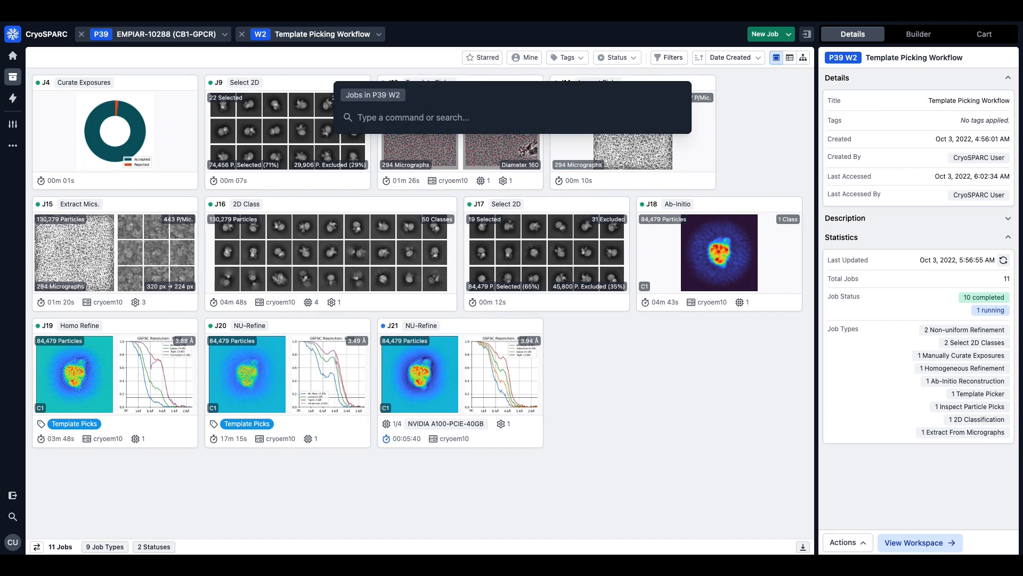
pyautogui.write('bui')
pyautogui.press('Return')
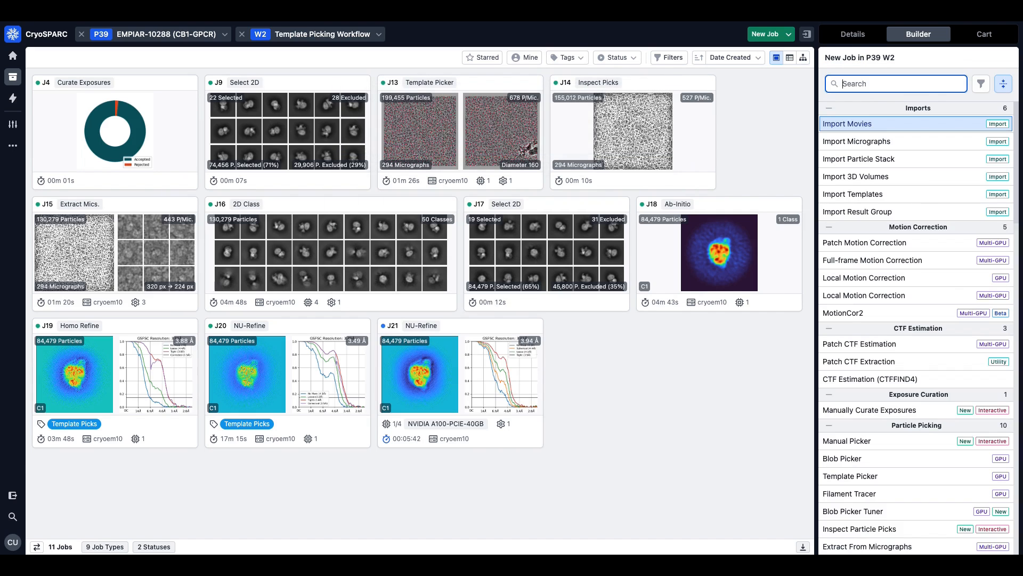
pyautogui.write('local')
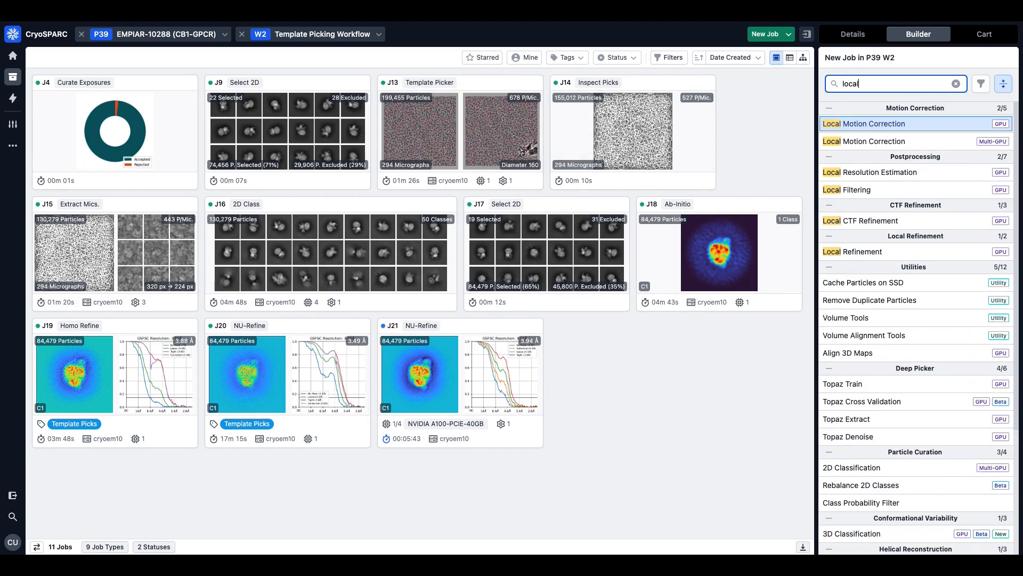
pyautogui.press('Down')
pyautogui.press('Down')
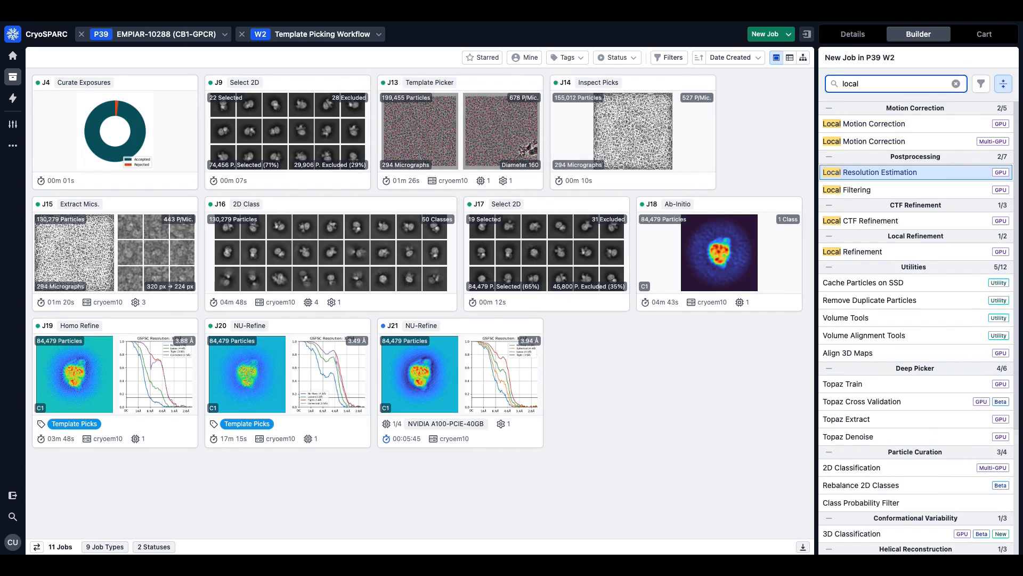
pyautogui.press('Return')
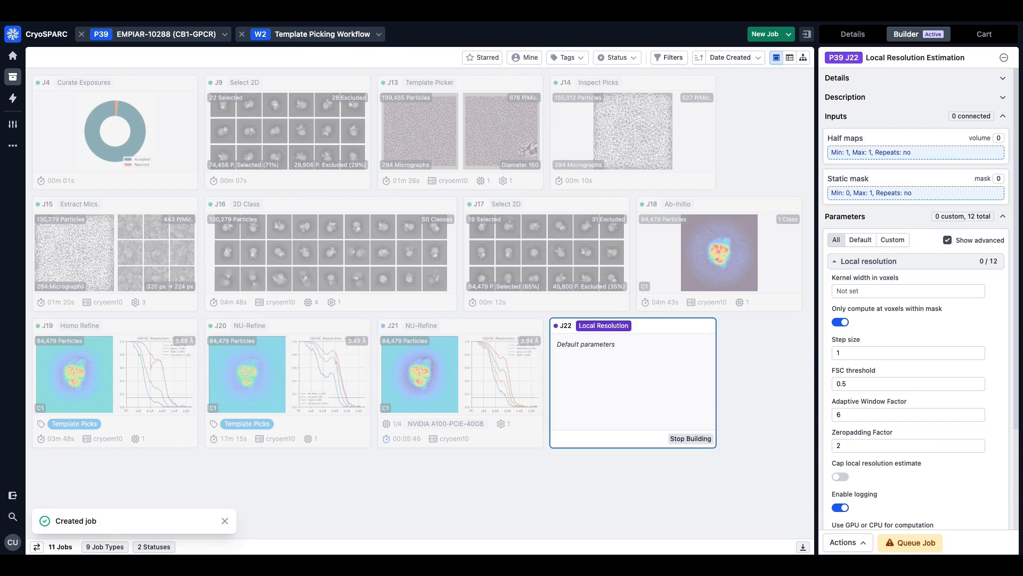